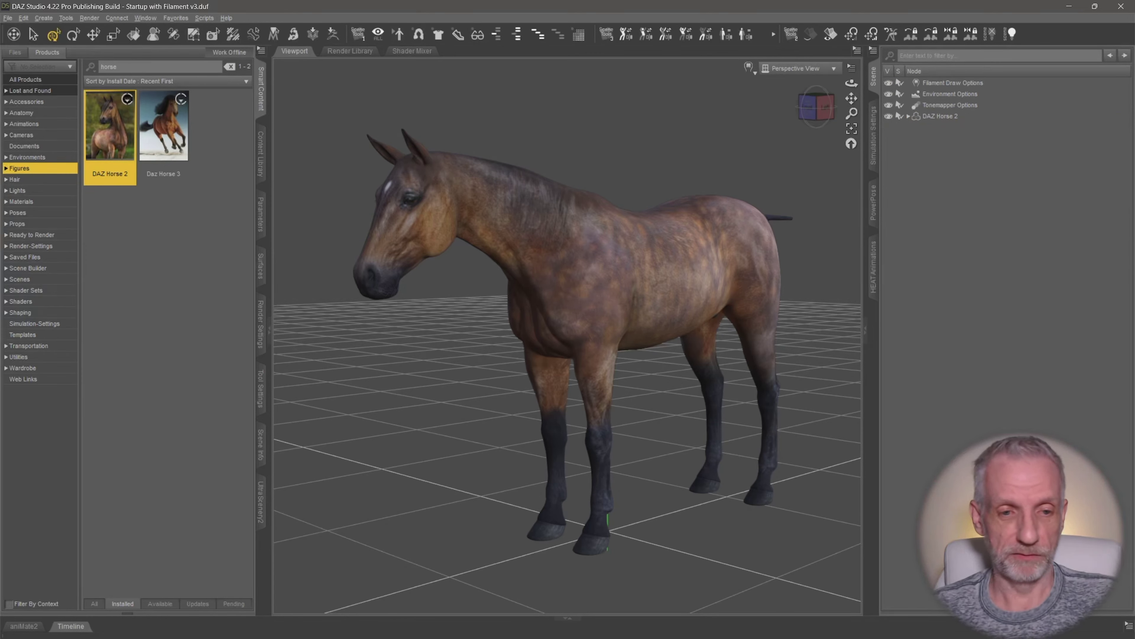
Compare the Daz Horse 3 and DAZ Horse 2 figures, then select DAZ Horse 2 in the Scene pane
alt+drag(542, 507, 480, 451)
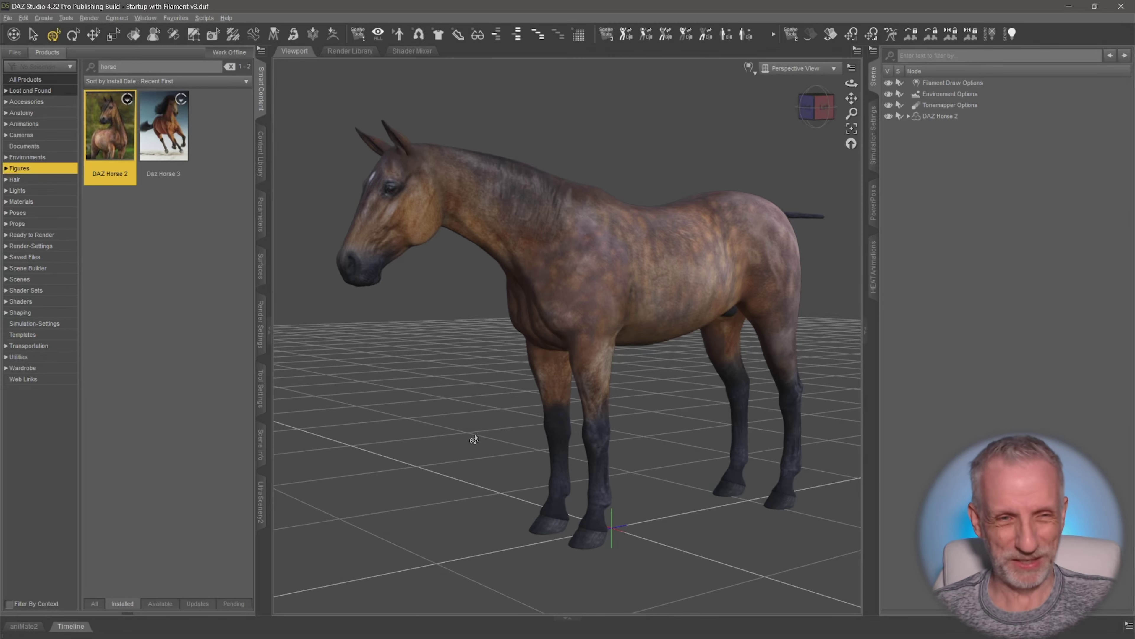
scroll(471, 434, up, 2)
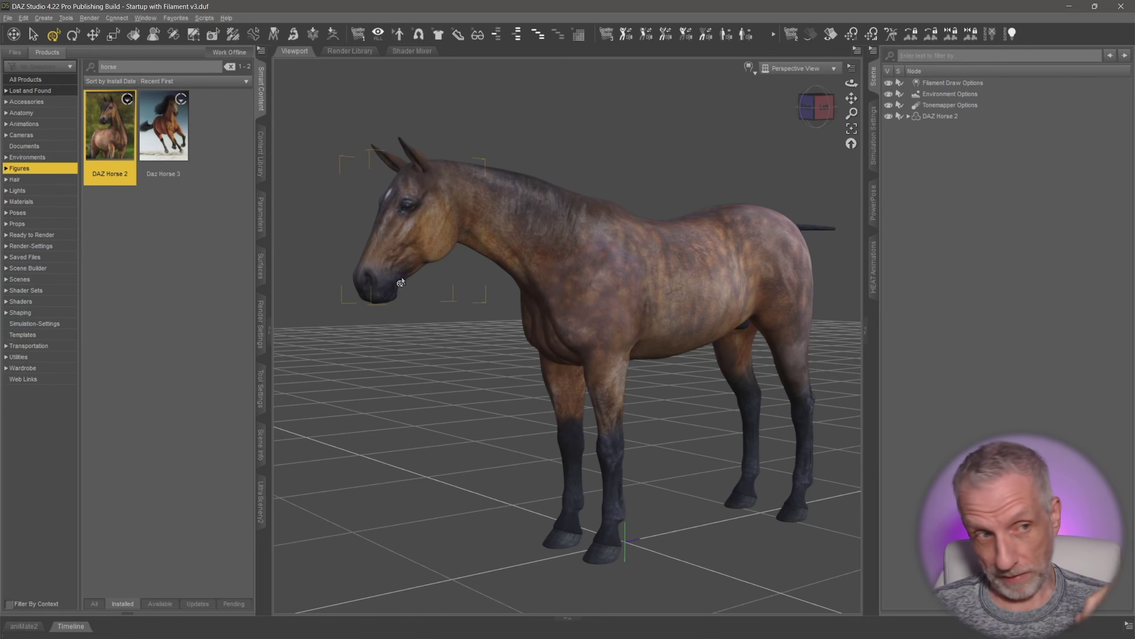
click(177, 141)
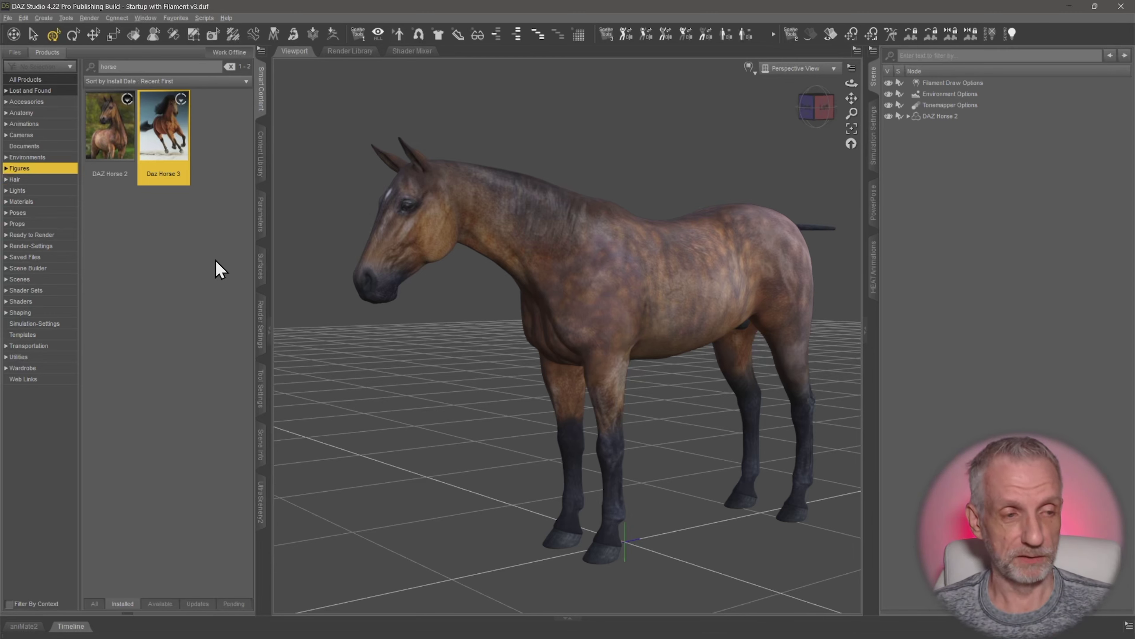
click(115, 143)
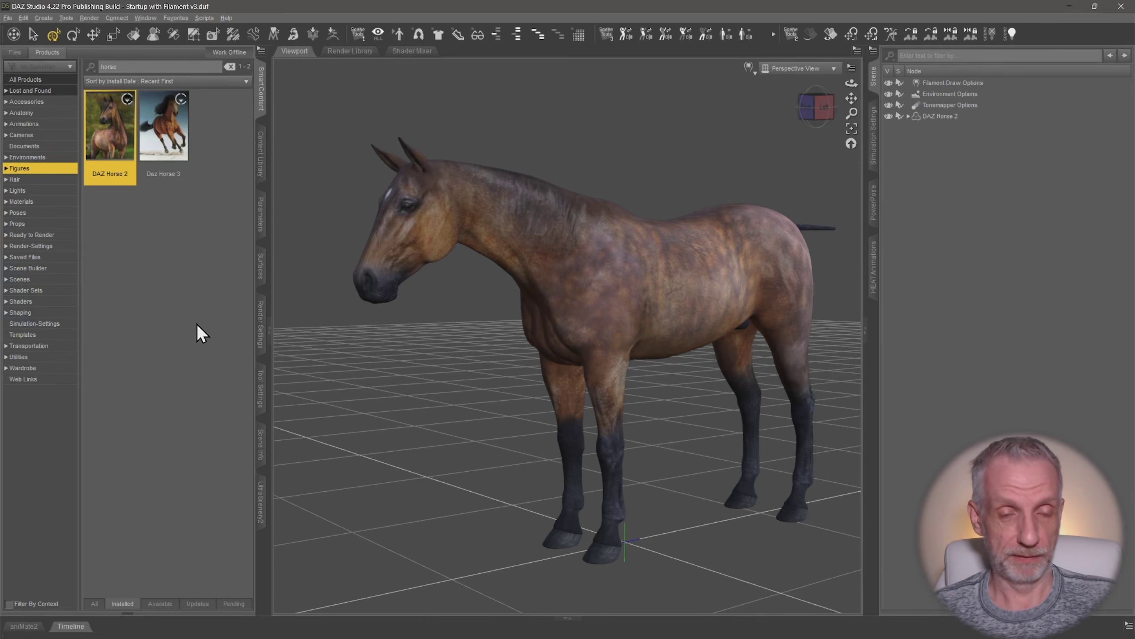
alt+drag(527, 375, 543, 375)
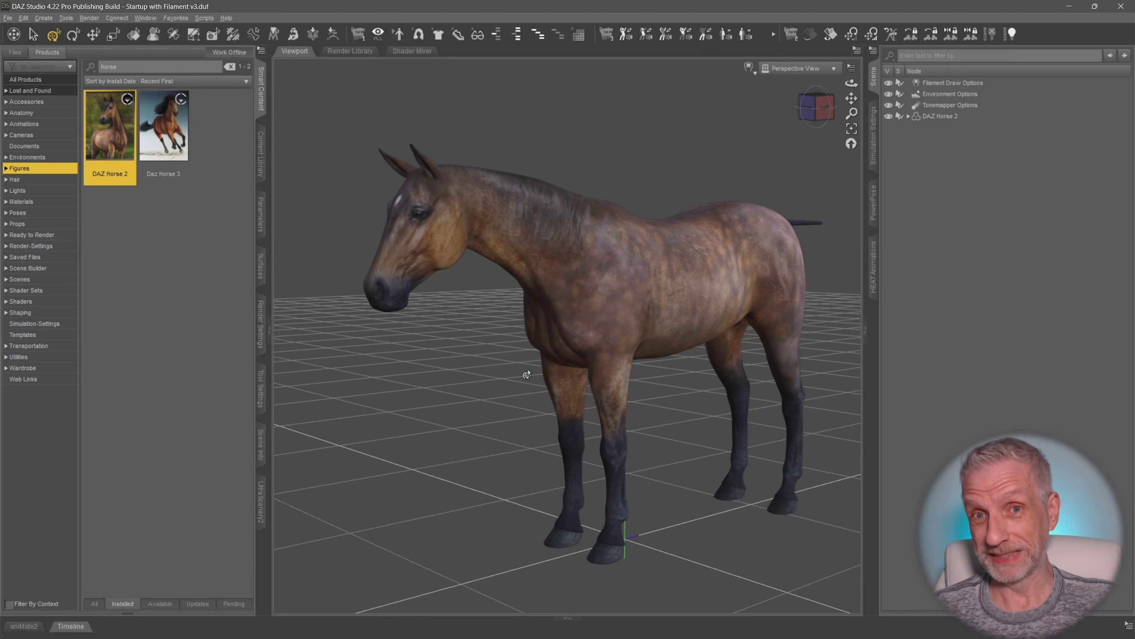
click(970, 116)
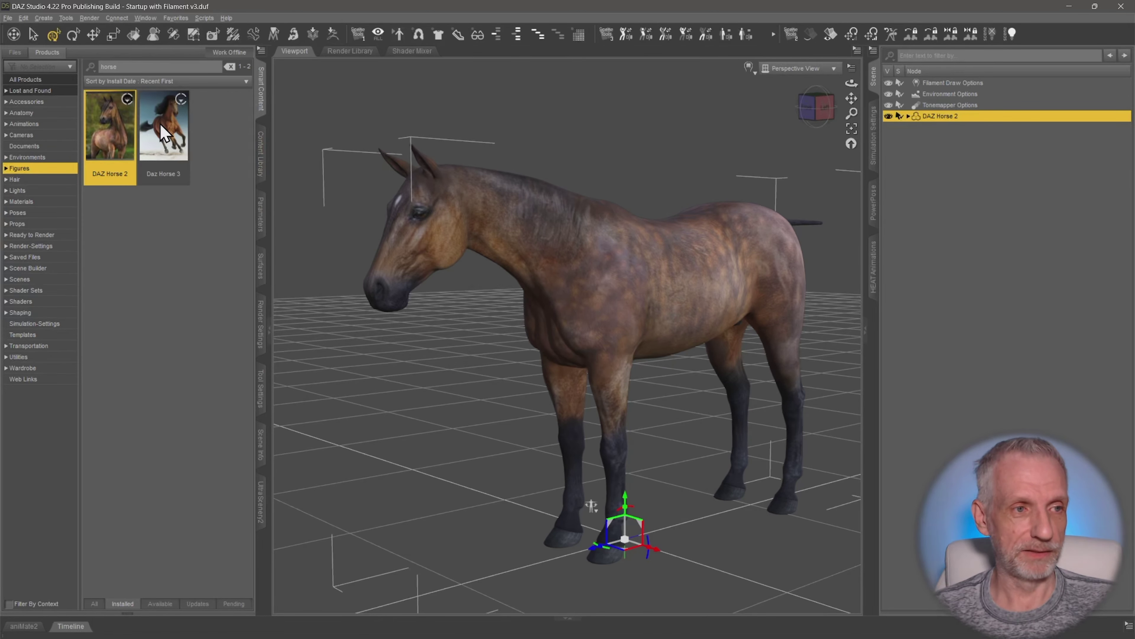
With the Surface Selection Tool, pick the horse's body surface and switch the viewport to UV View
click(136, 37)
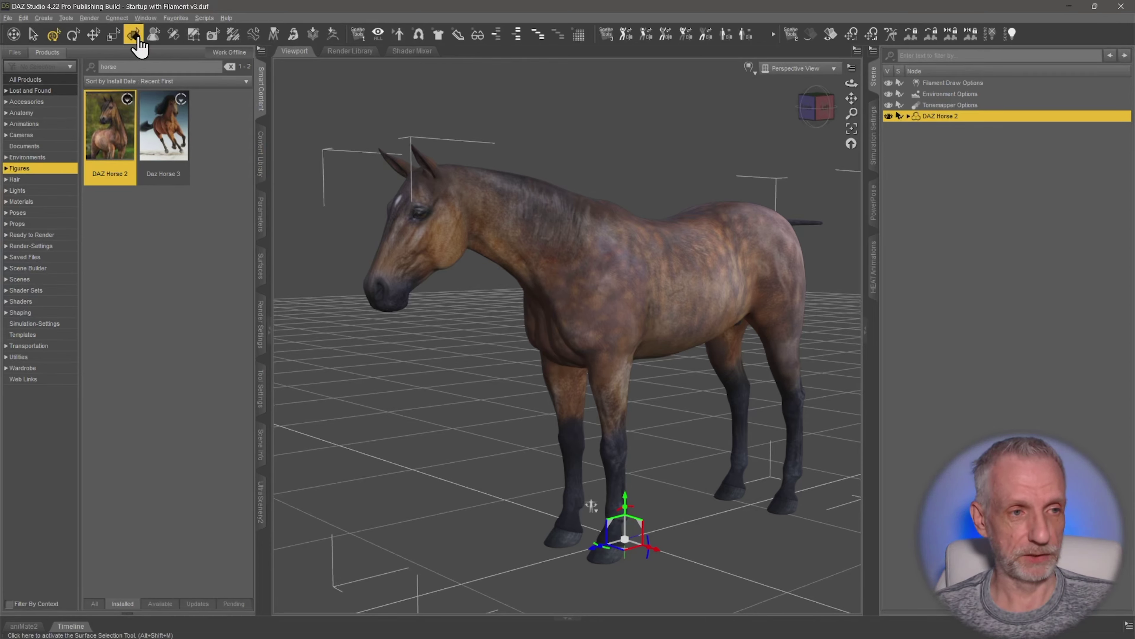
click(613, 241)
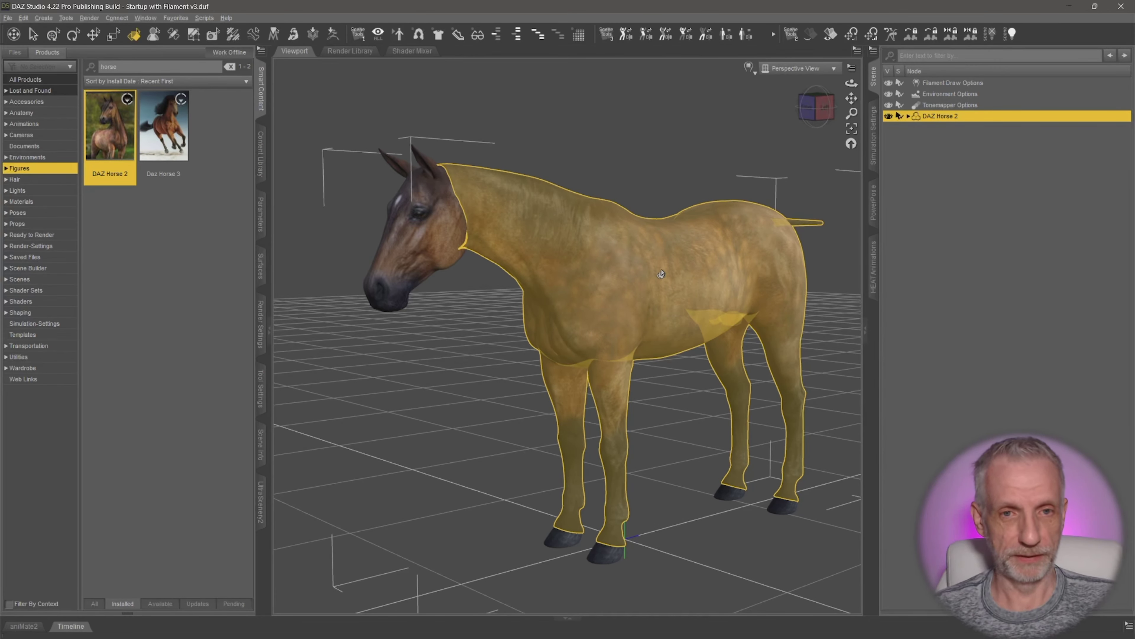
click(831, 71)
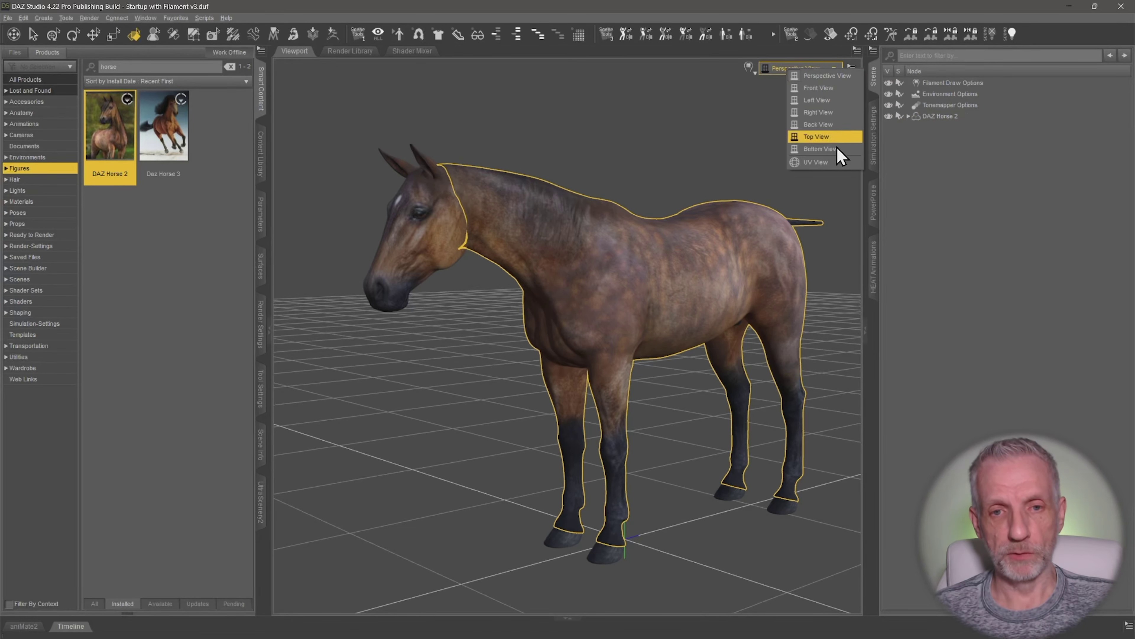
click(816, 162)
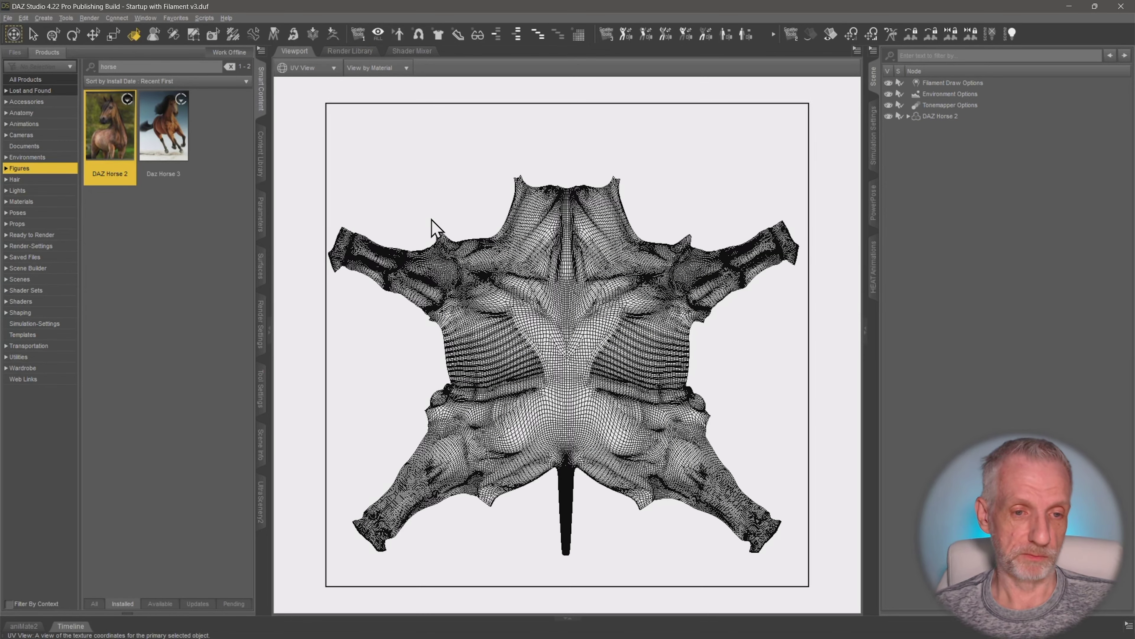
Load the horse's materials into the Surfaces editor and select all 21 surfaces
click(262, 266)
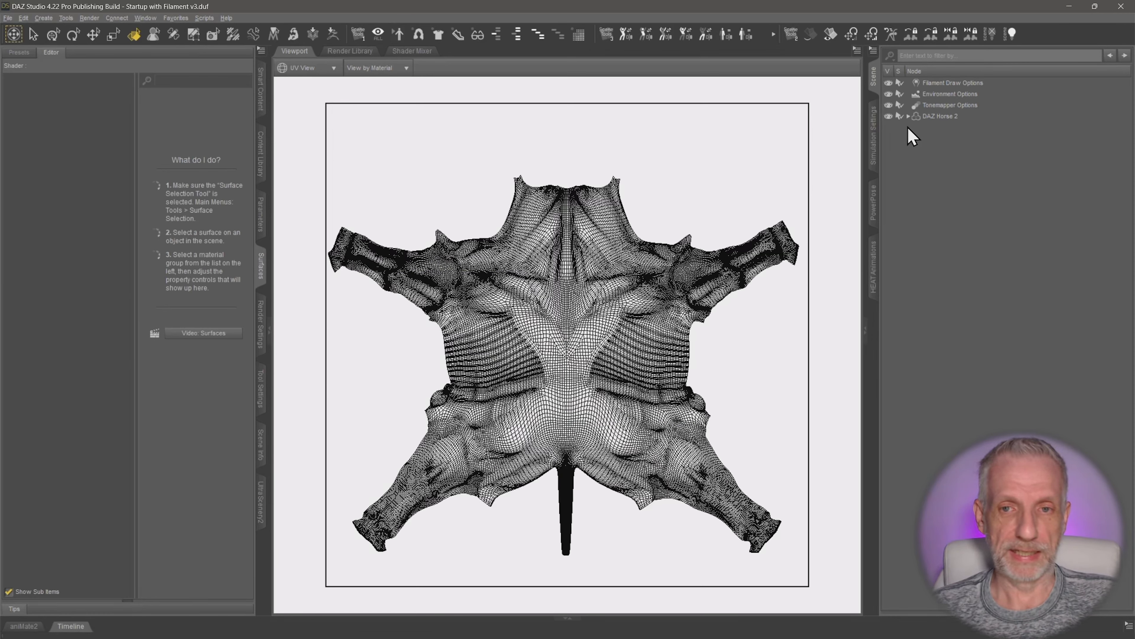
click(944, 116)
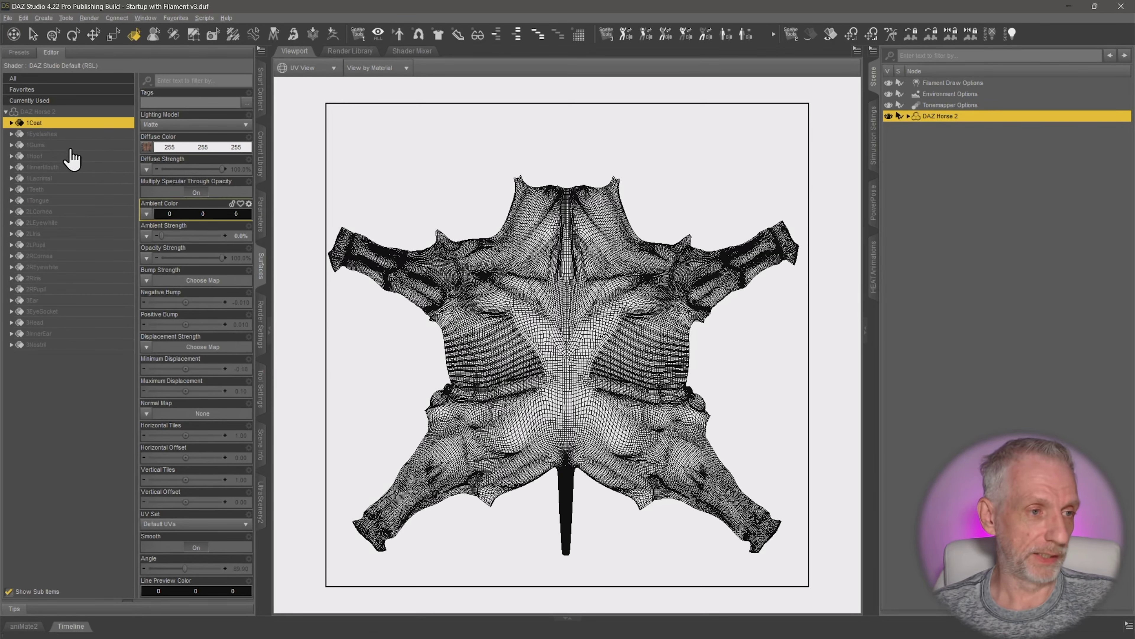
click(70, 212)
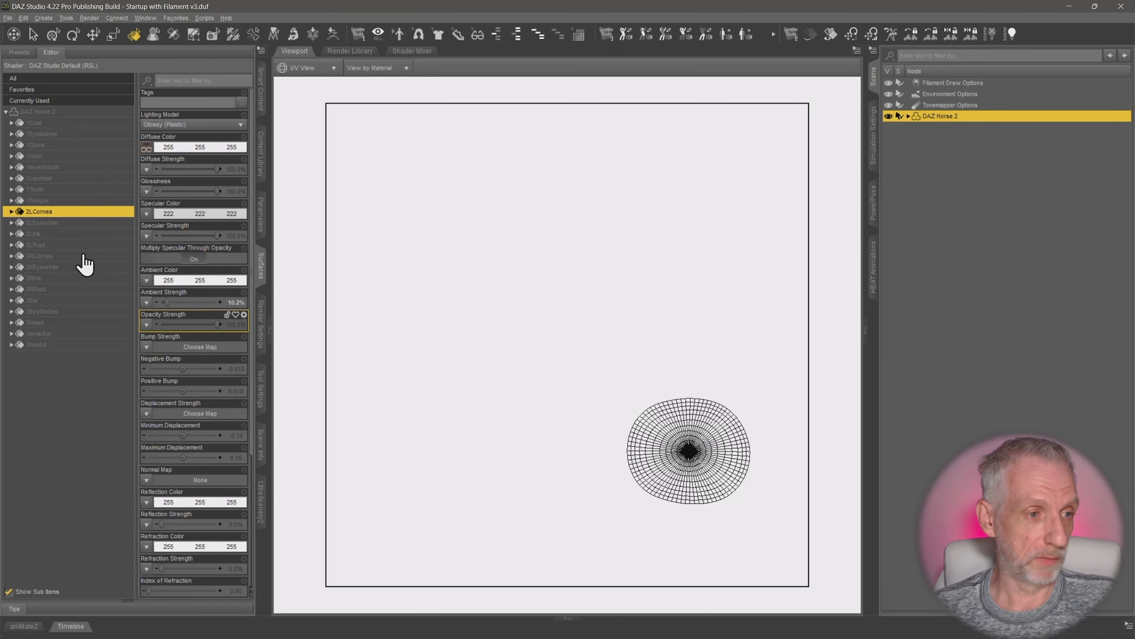
shift+click(83, 278)
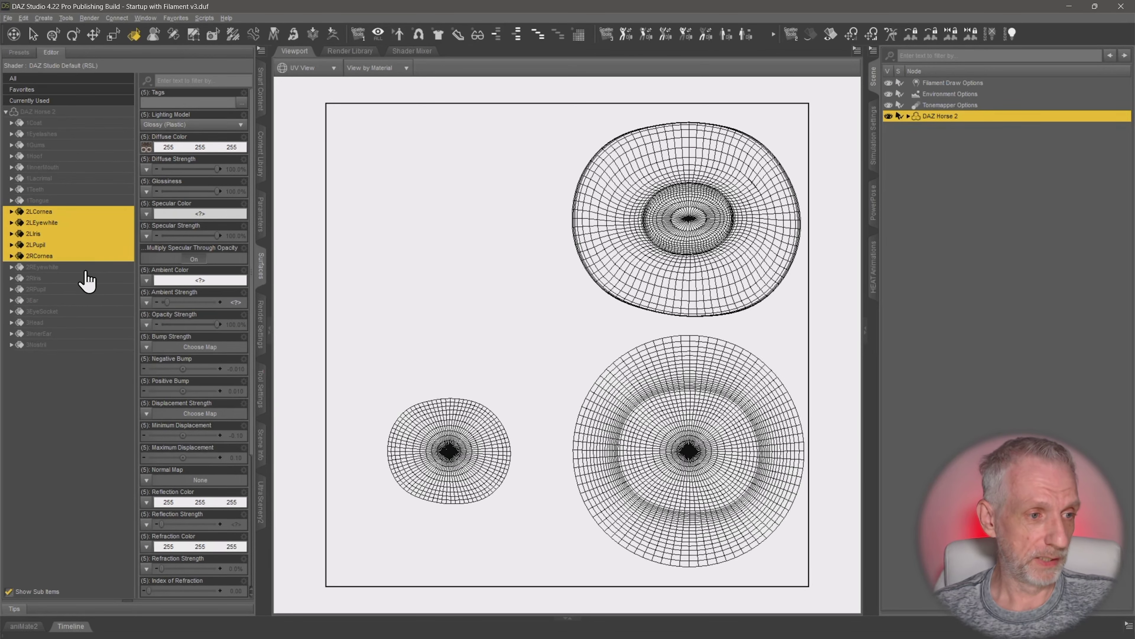
shift+click(80, 289)
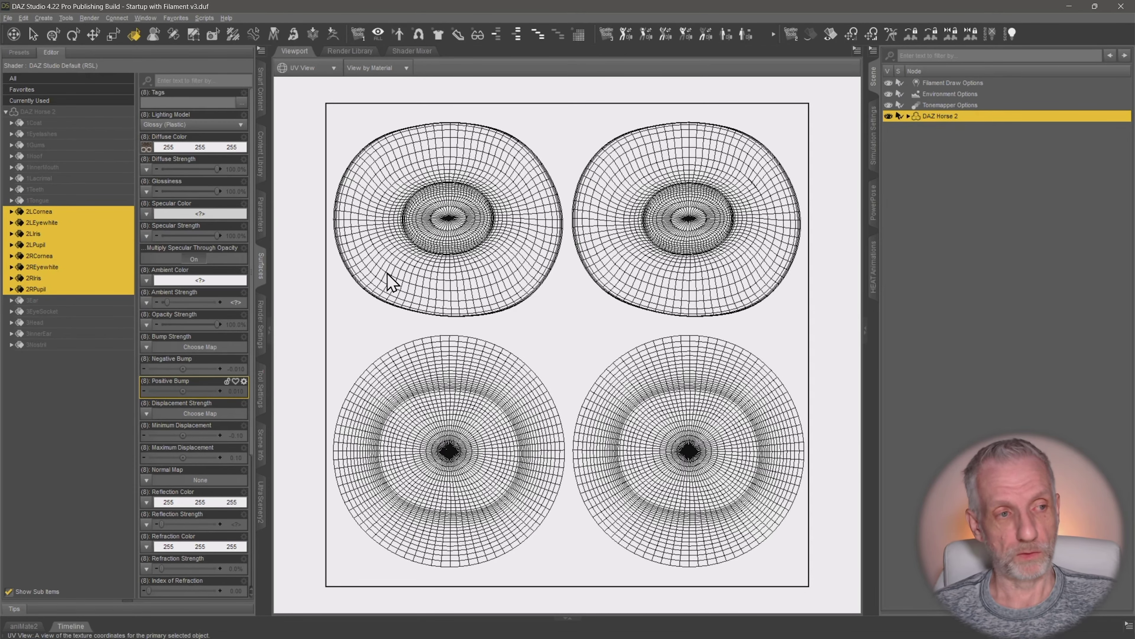
click(55, 113)
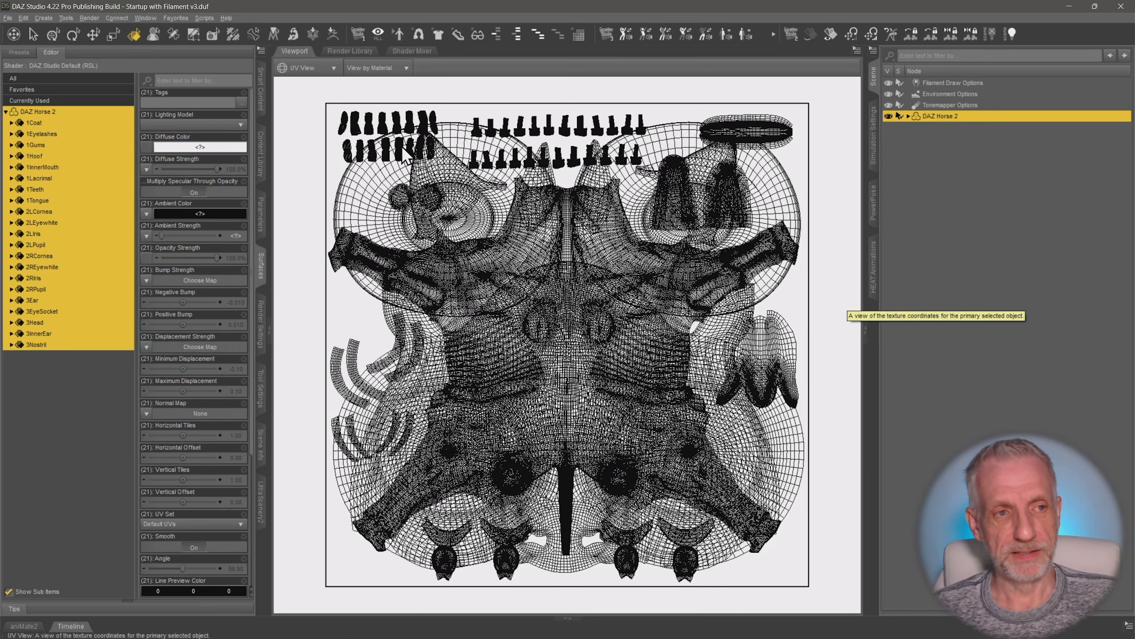
click(315, 69)
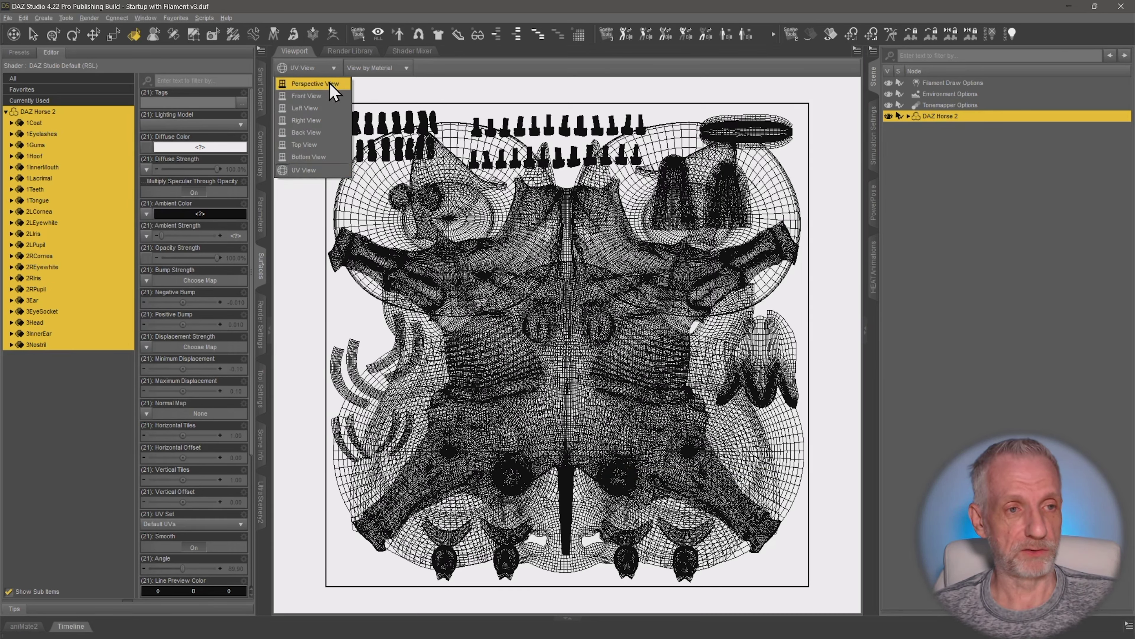
Return to Perspective View and export the horse as 'Horse with MATs' in the Horse 2 folder
click(329, 83)
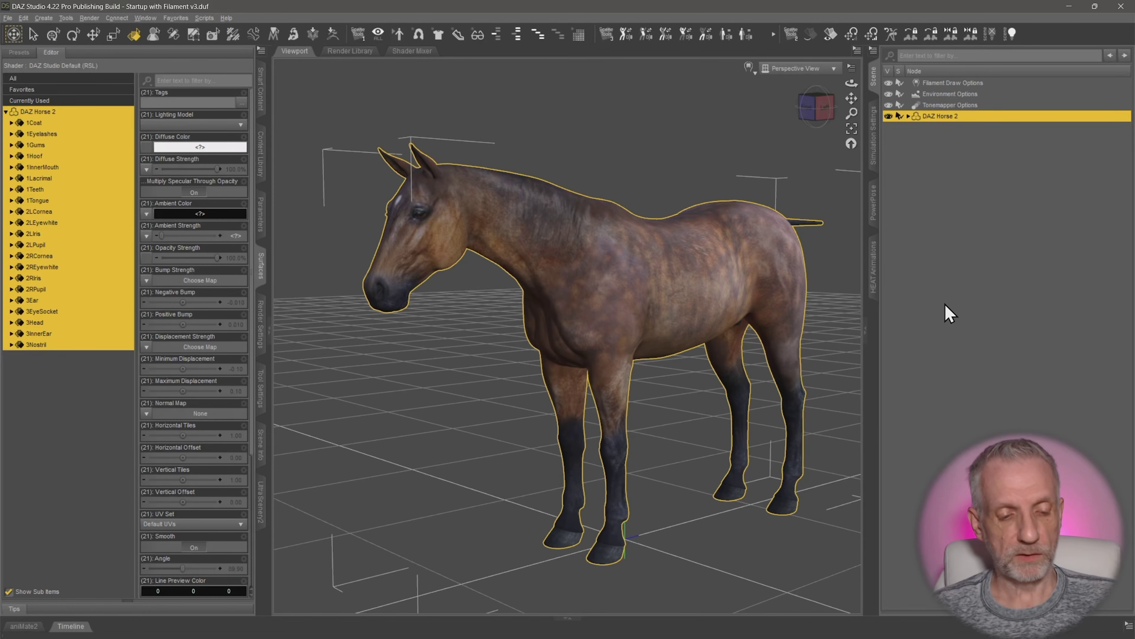
click(7, 18)
mouse_move(84, 152)
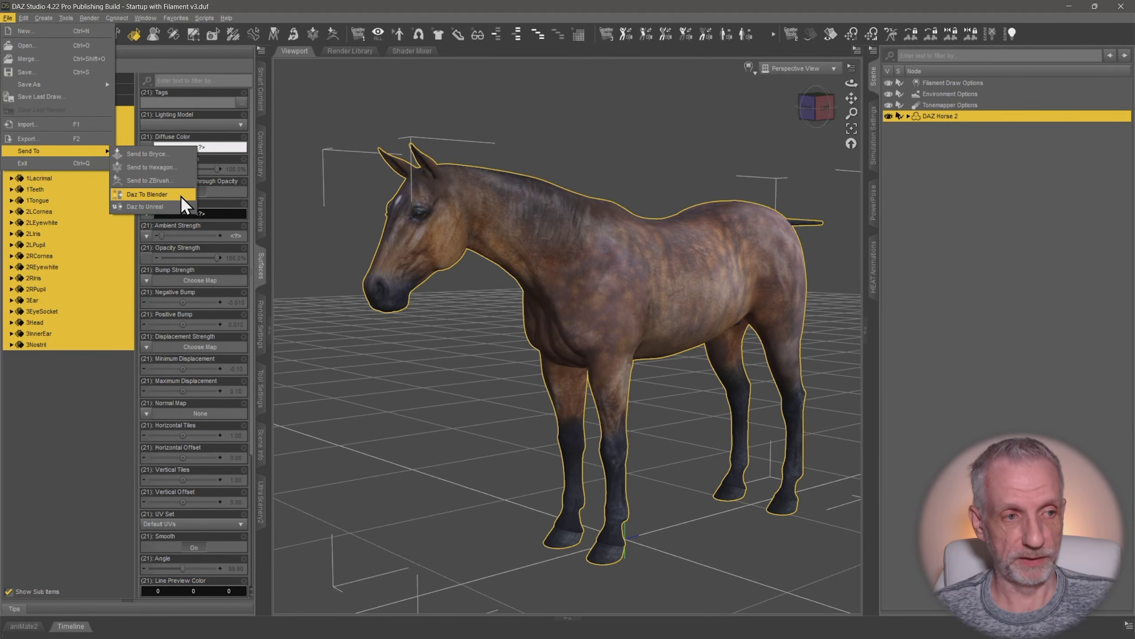
click(89, 137)
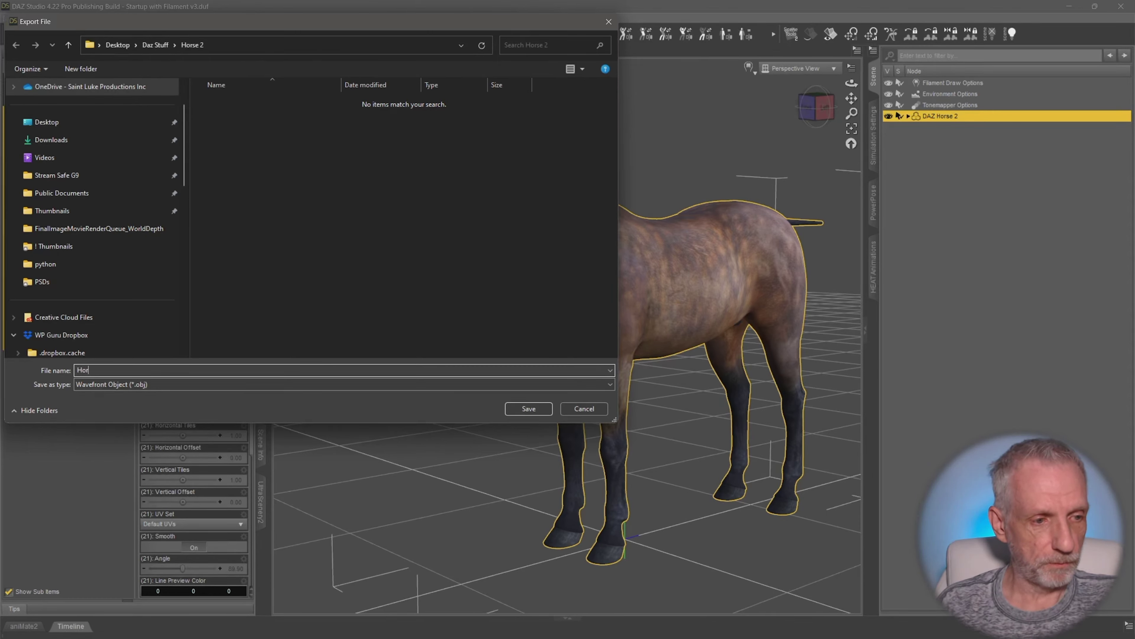
text(se withM)
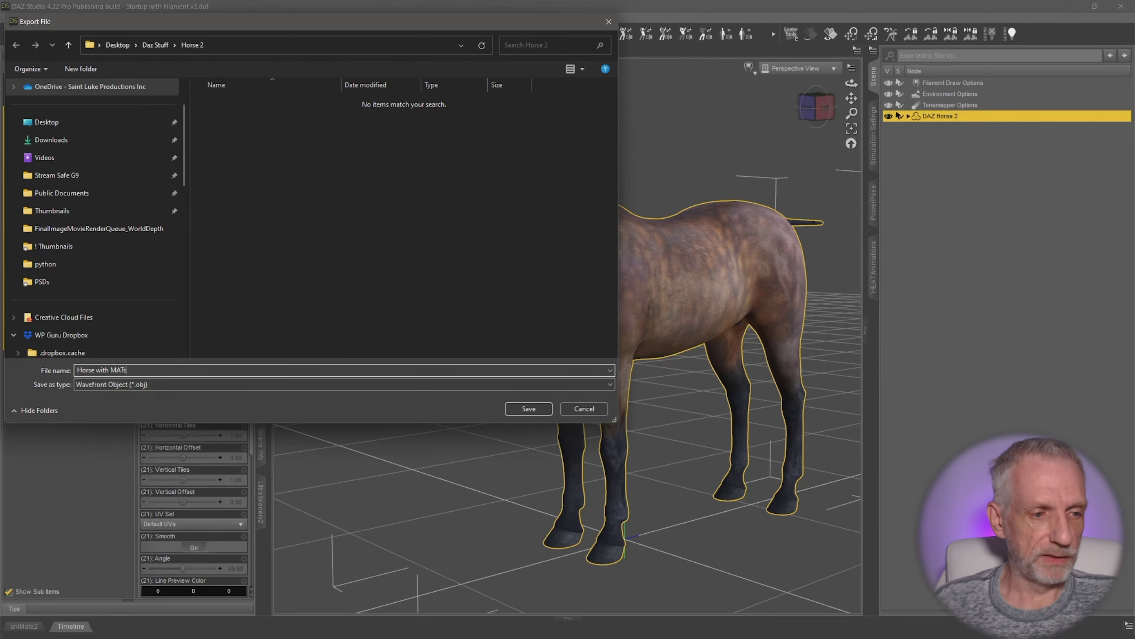
click(529, 408)
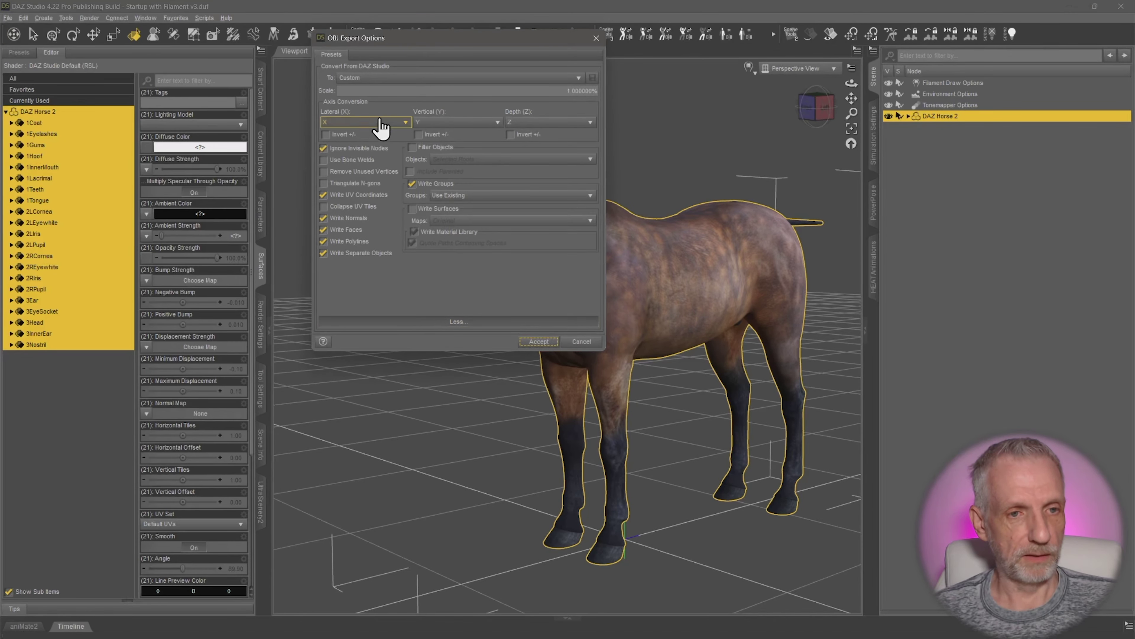
Apply the Modo (1 unit = 1m) export preset with Maps set to Collect, and accept
click(480, 79)
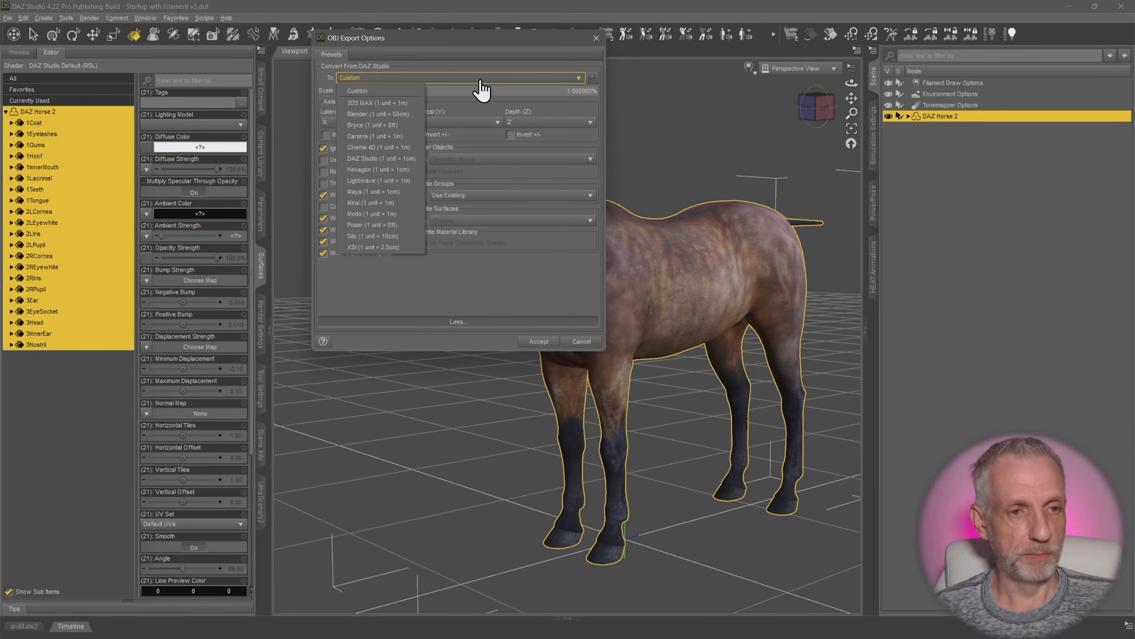
click(405, 216)
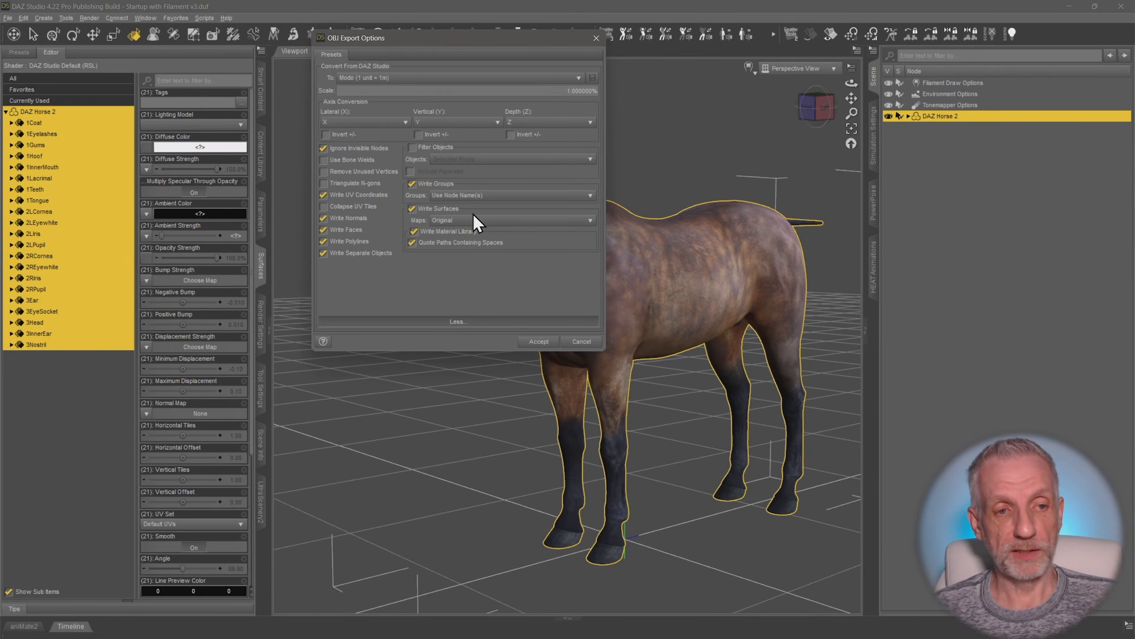
click(544, 227)
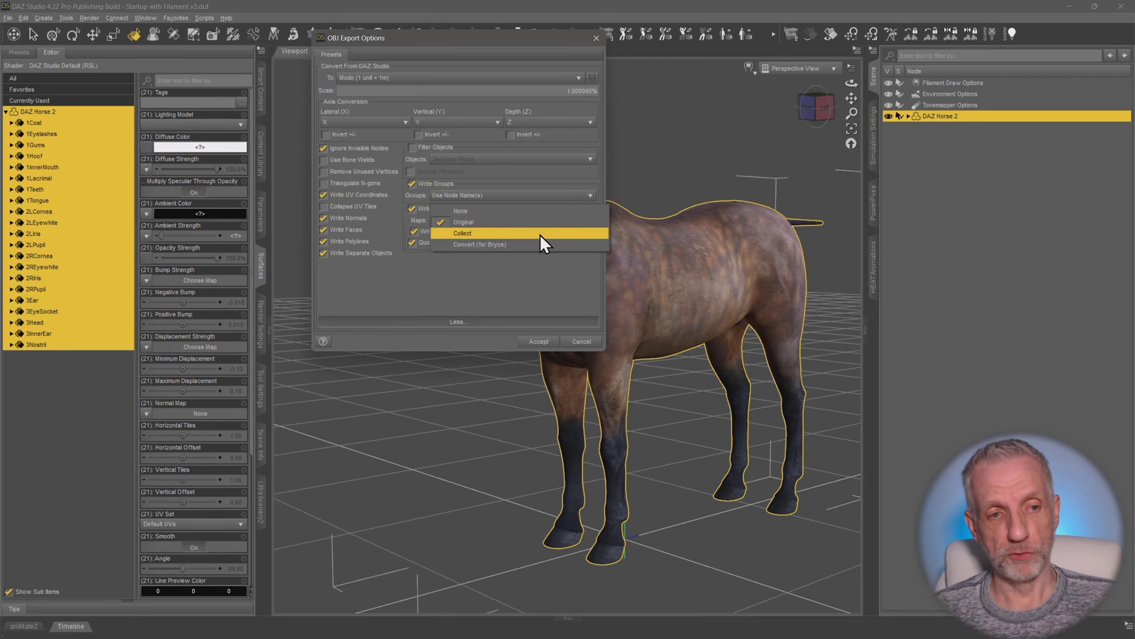
click(515, 233)
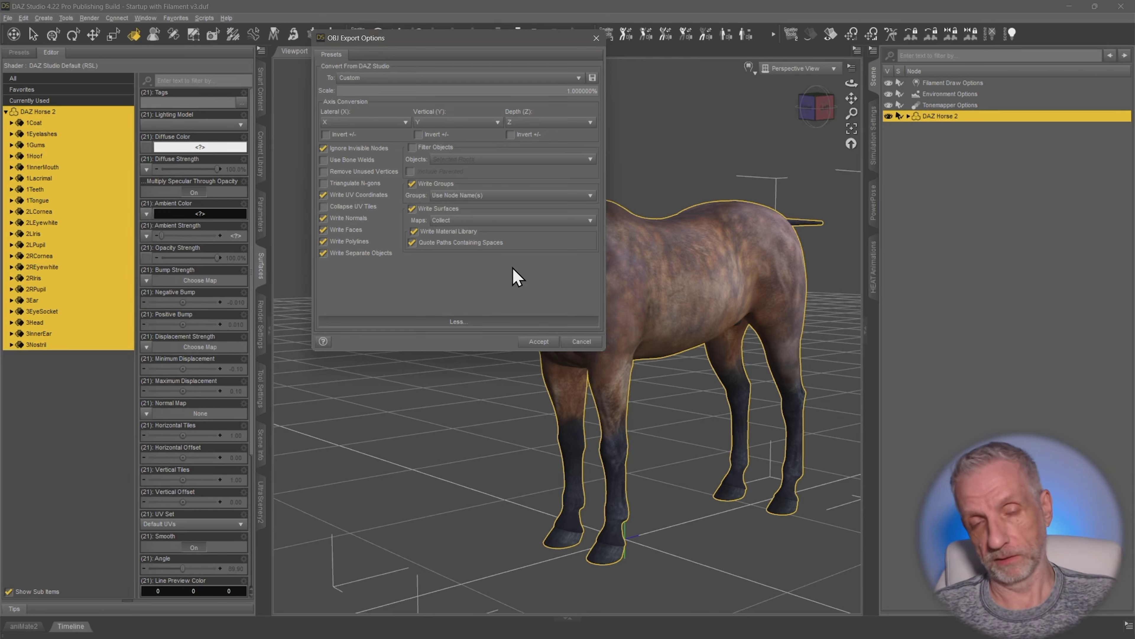
click(539, 342)
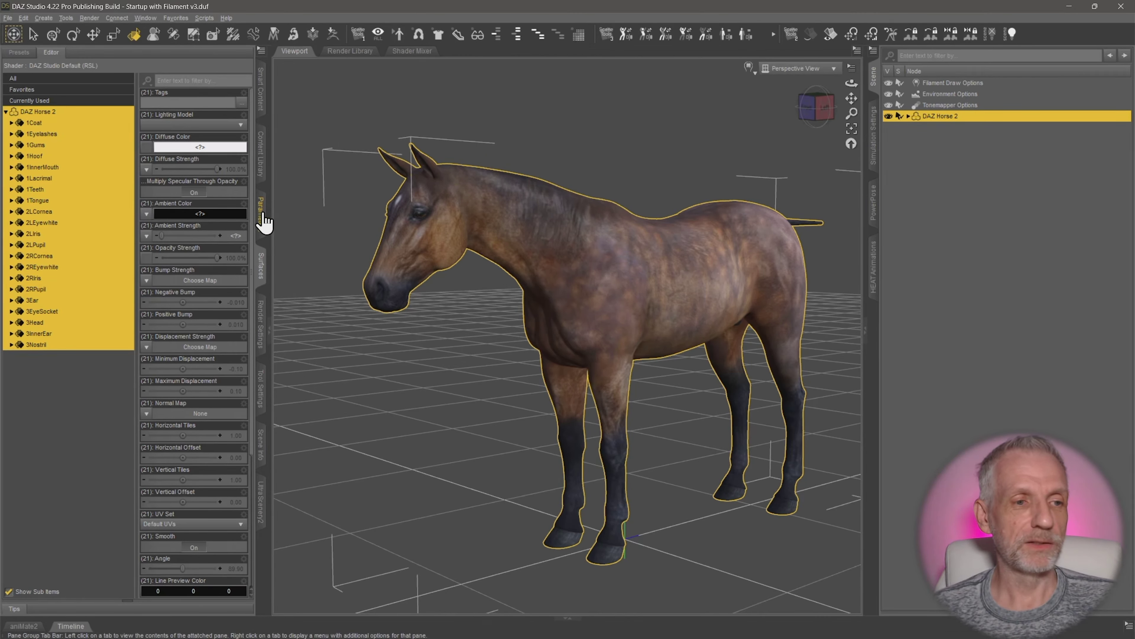
Set the horse's mesh resolution level to Base
click(264, 217)
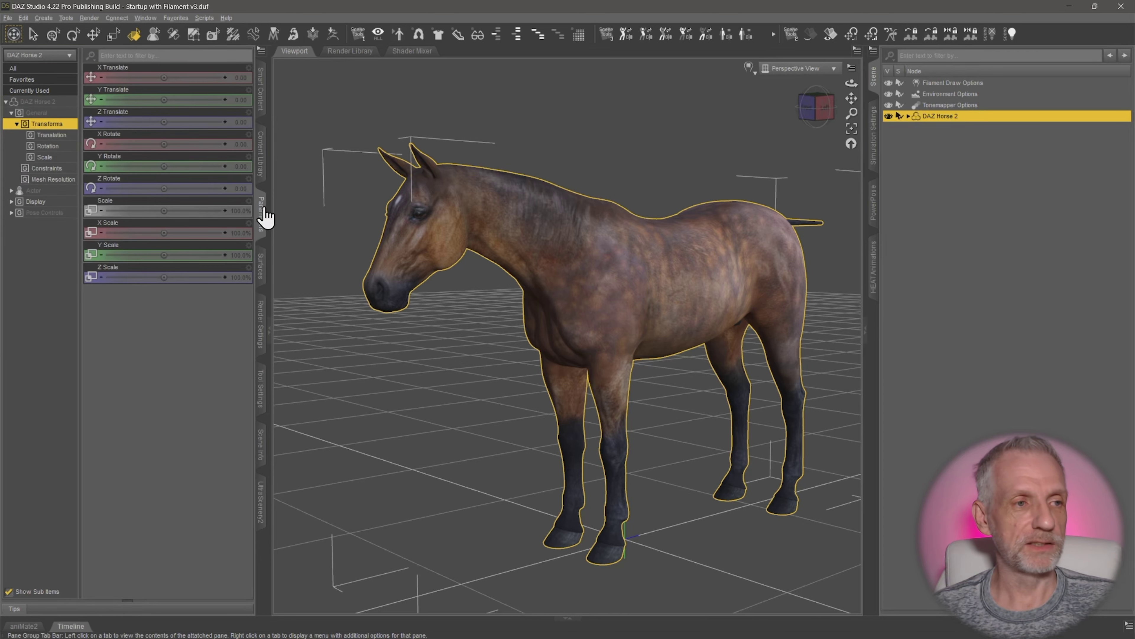
click(52, 179)
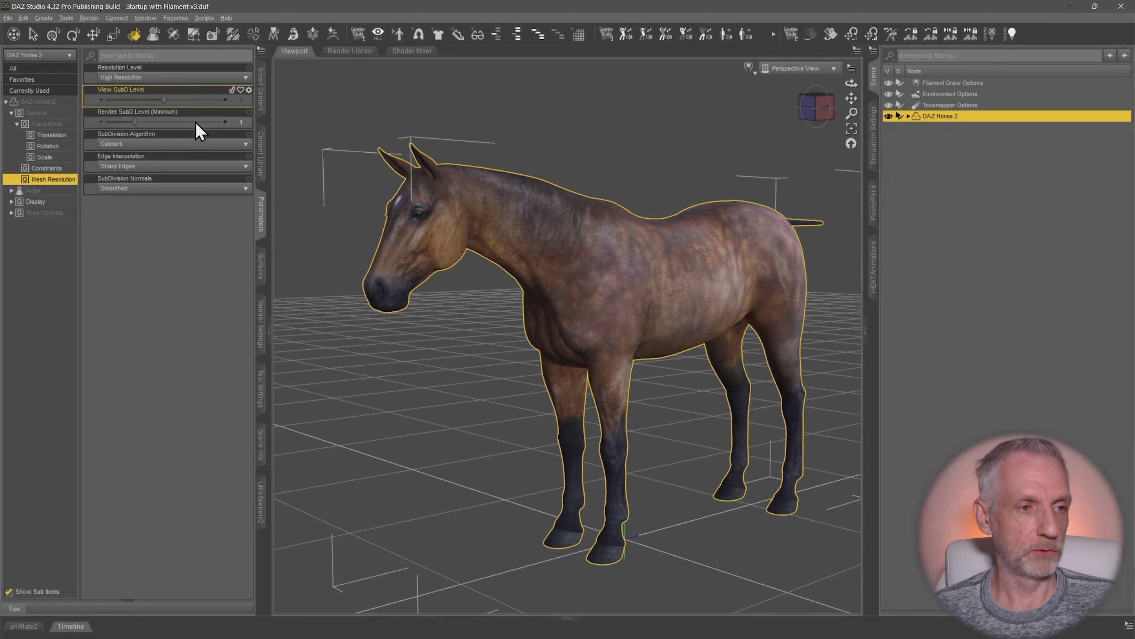
click(195, 77)
click(155, 102)
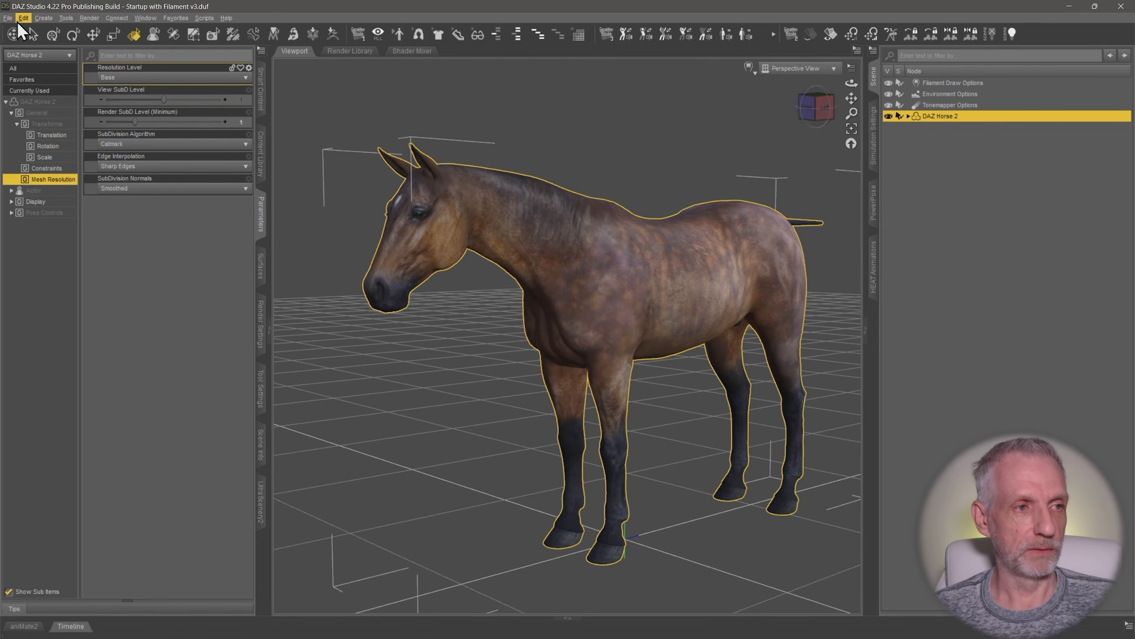
Re-export the horse over the existing 'Horse with MATs.obj', confirming the overwrite and export options
click(8, 18)
click(52, 137)
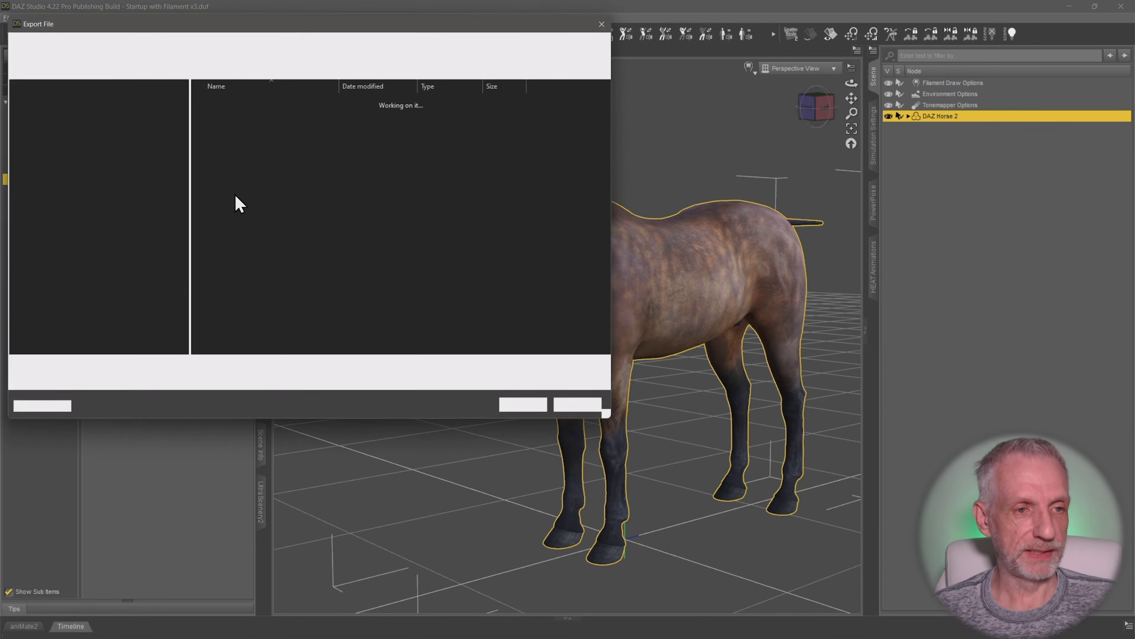
click(225, 119)
click(543, 409)
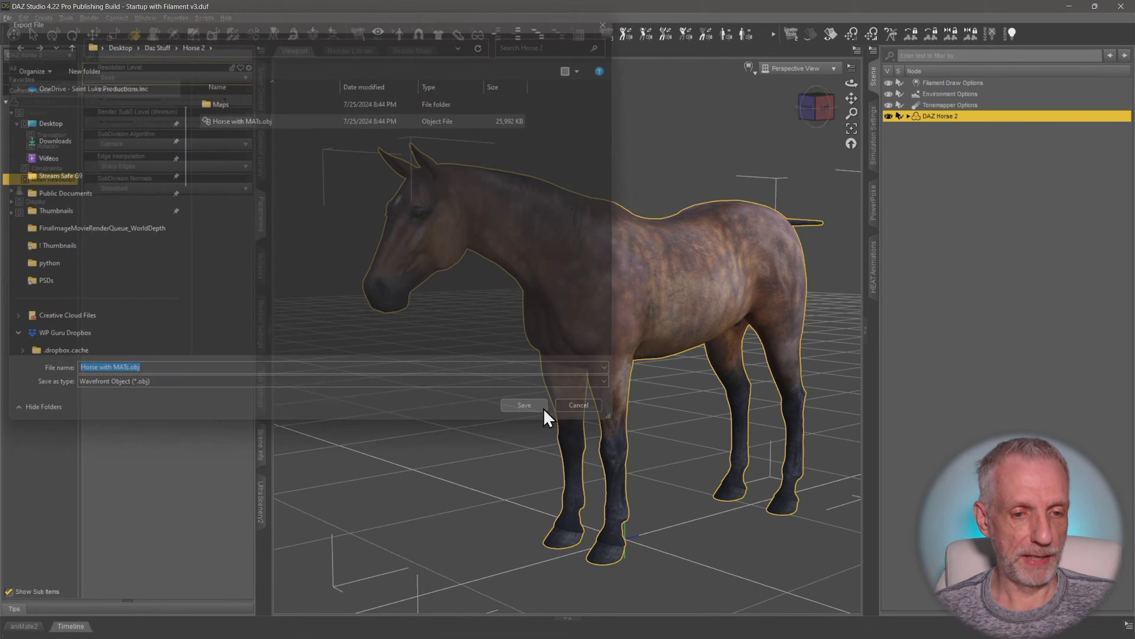
click(518, 333)
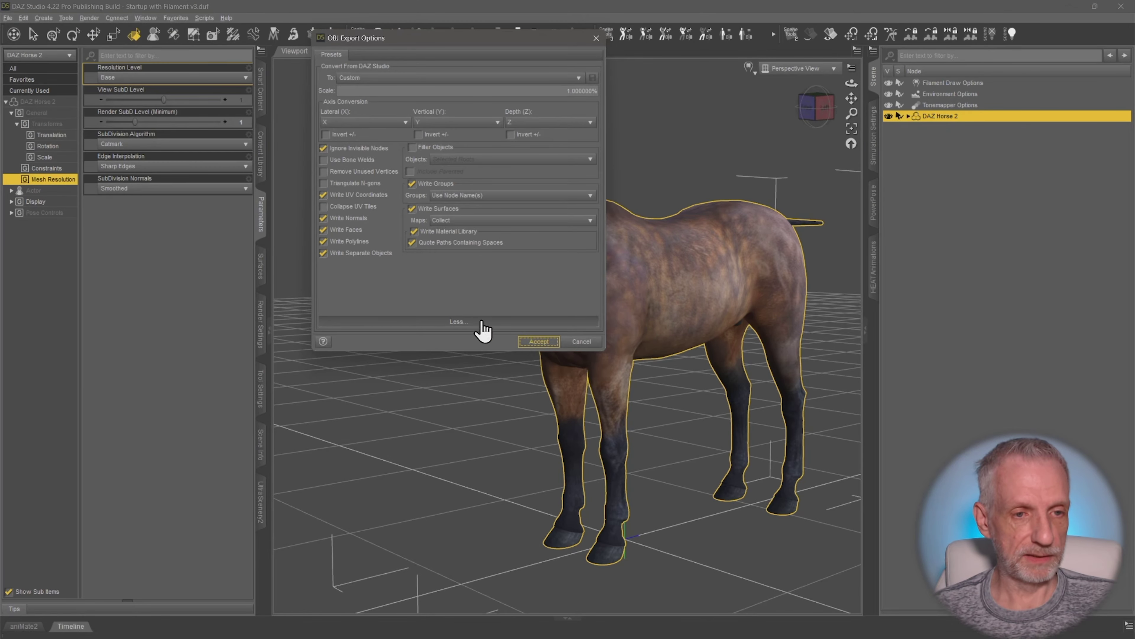
click(539, 341)
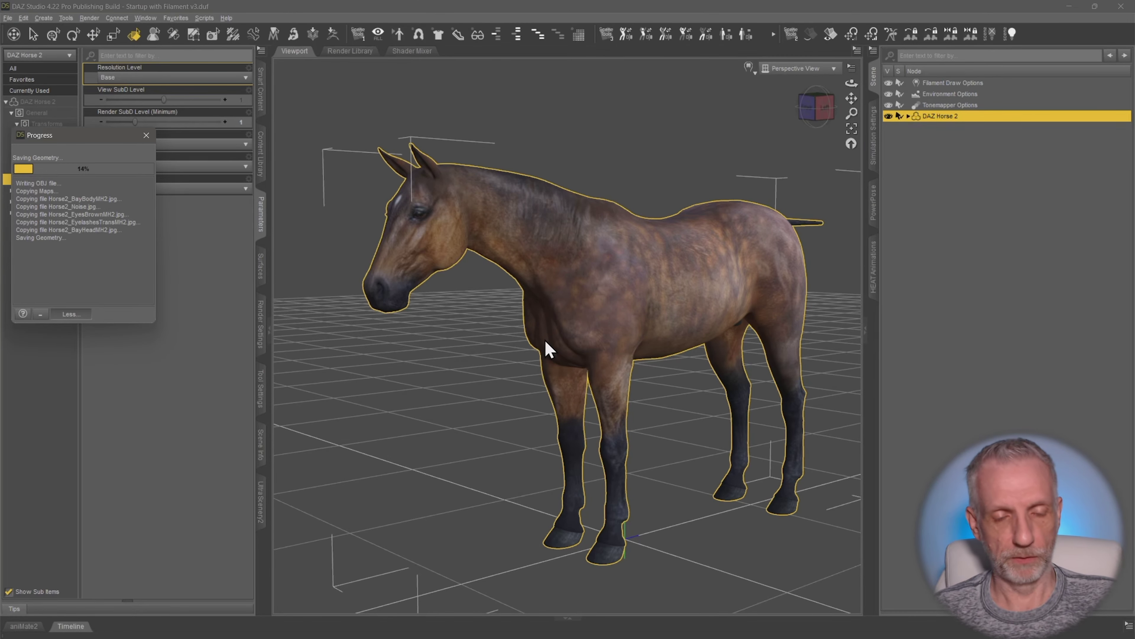
click(51, 34)
In Blender, import 'Horse with MATs.obj' as a Wavefront OBJ
key(alt+Tab)
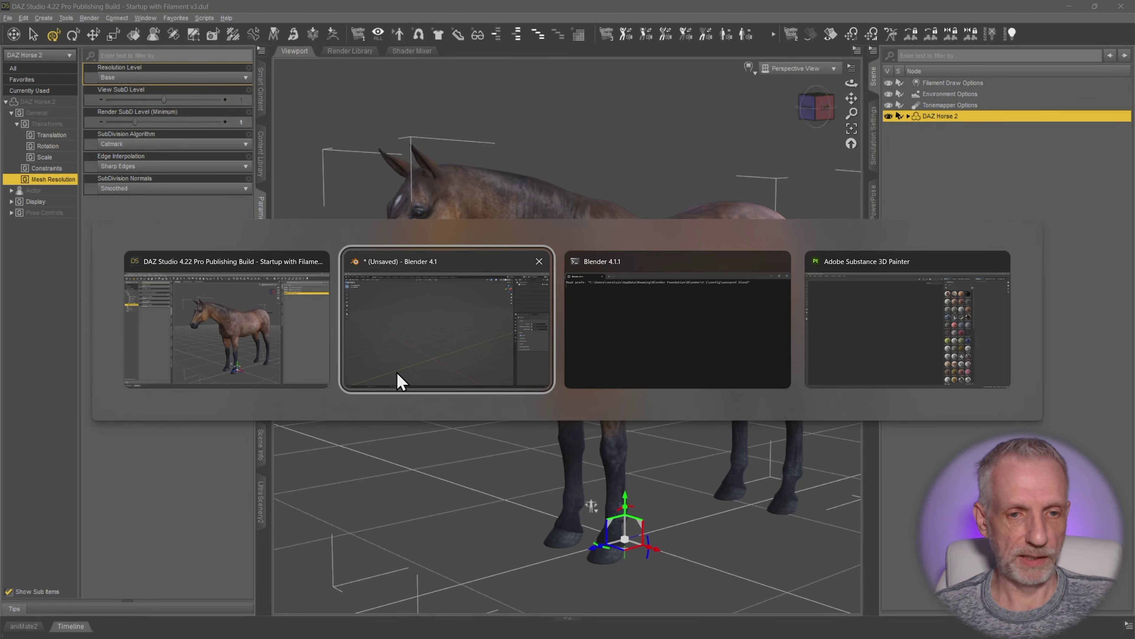
click(401, 380)
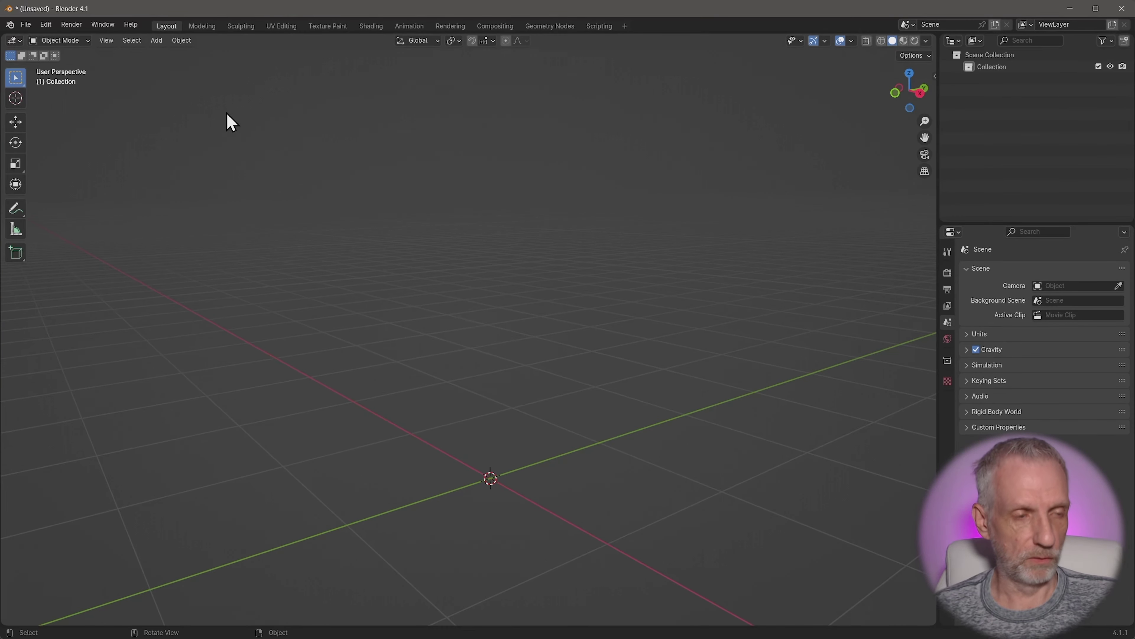
key(q)
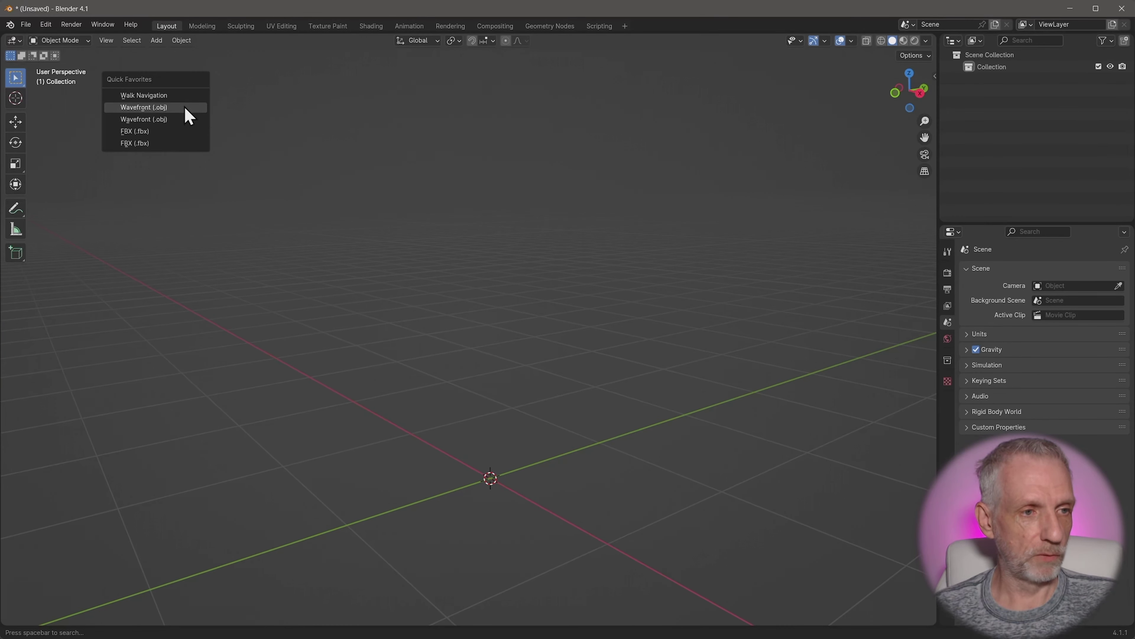
click(187, 107)
click(445, 198)
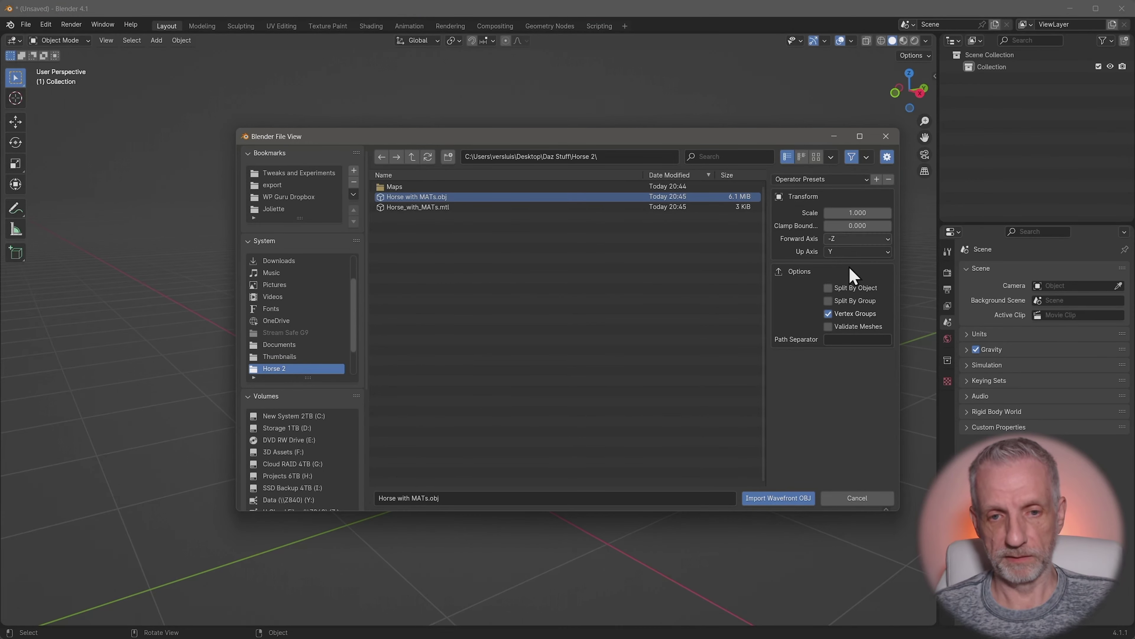
click(792, 499)
middle_drag(594, 385, 578, 350)
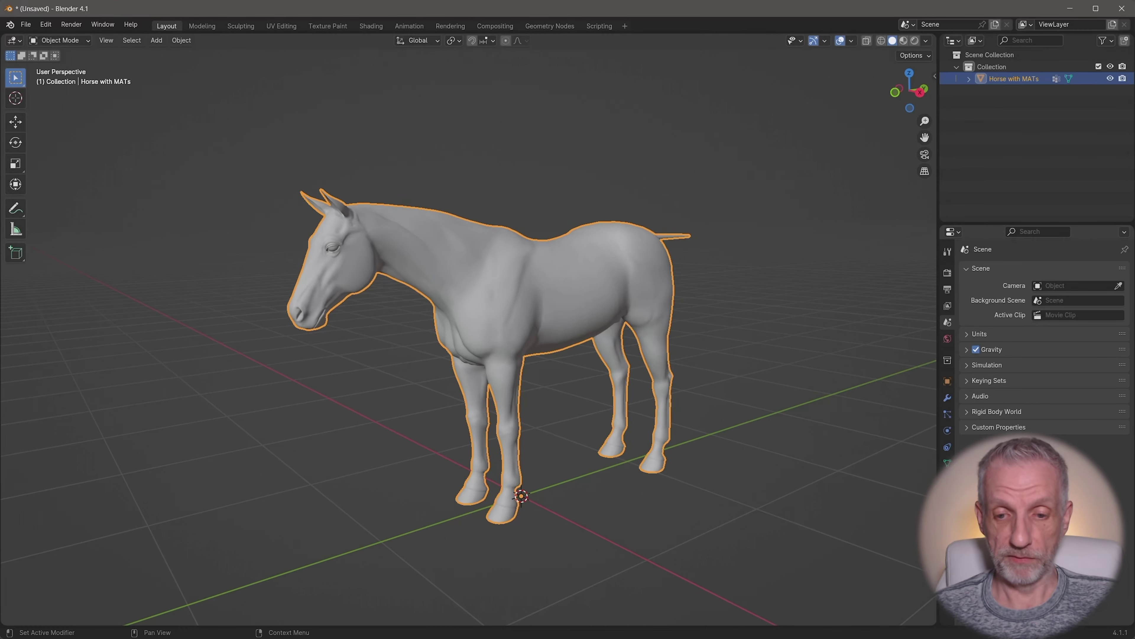
Enlarge the Material tab's slot list to show every material, then move to the UV Editing workspace
click(948, 480)
drag(1031, 222, 1031, 128)
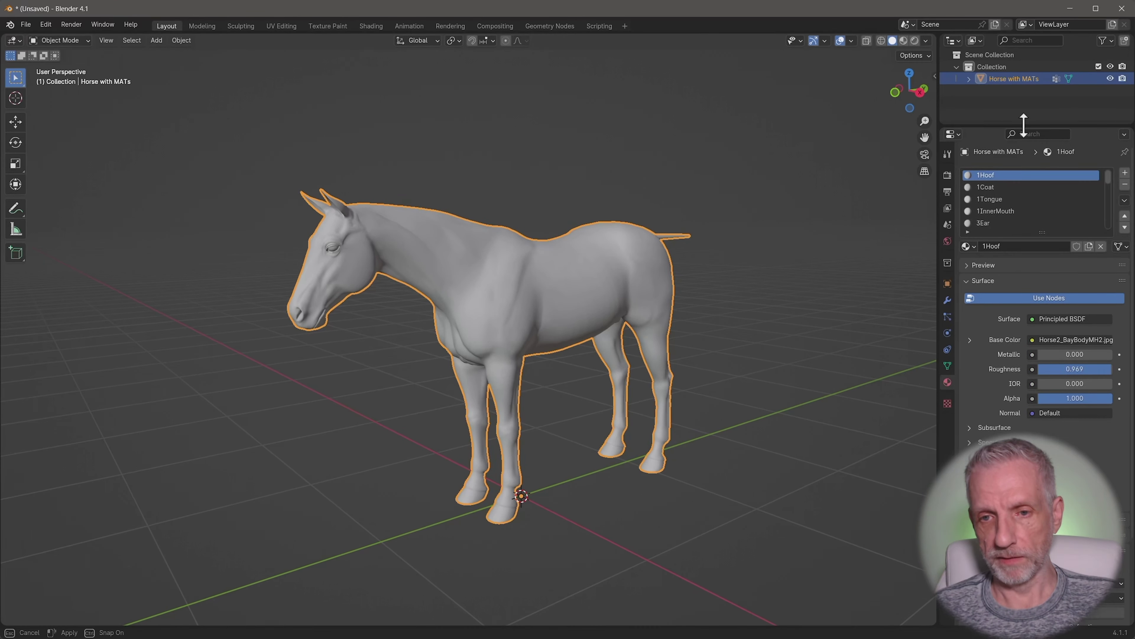
drag(1042, 233, 1042, 423)
scroll(1046, 293, down, 5)
scroll(1045, 293, up, 5)
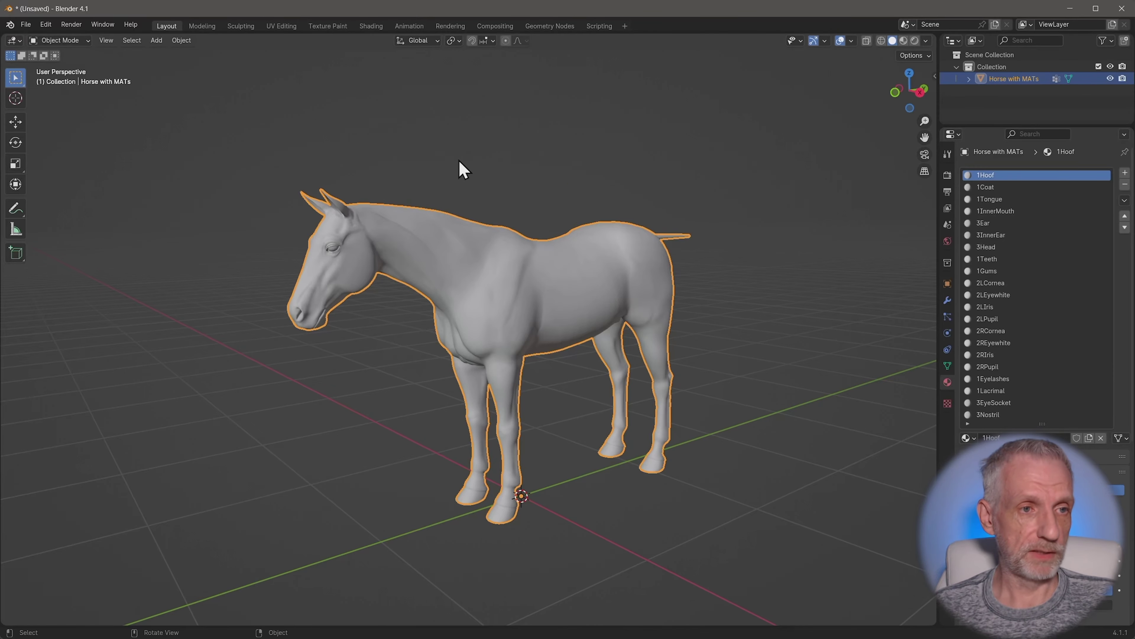
click(282, 28)
middle_drag(639, 259, 610, 260)
Pan the UV view left and expand the material slot list to show more slots
scroll(264, 362, up, 3)
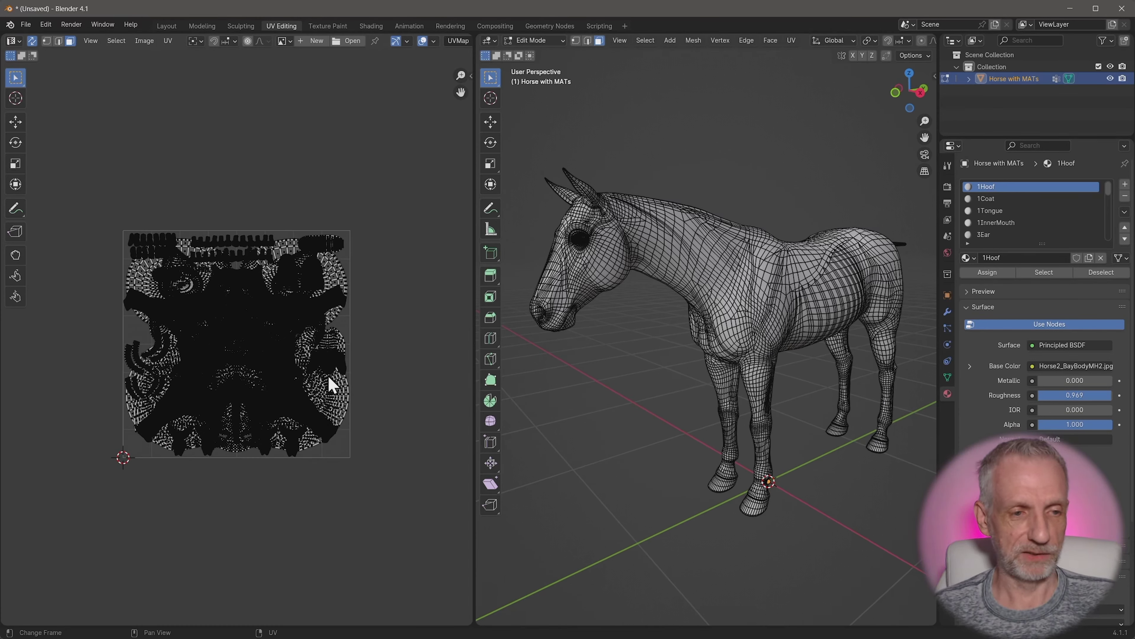
scroll(330, 378, down, 5)
middle_drag(331, 374, 247, 381)
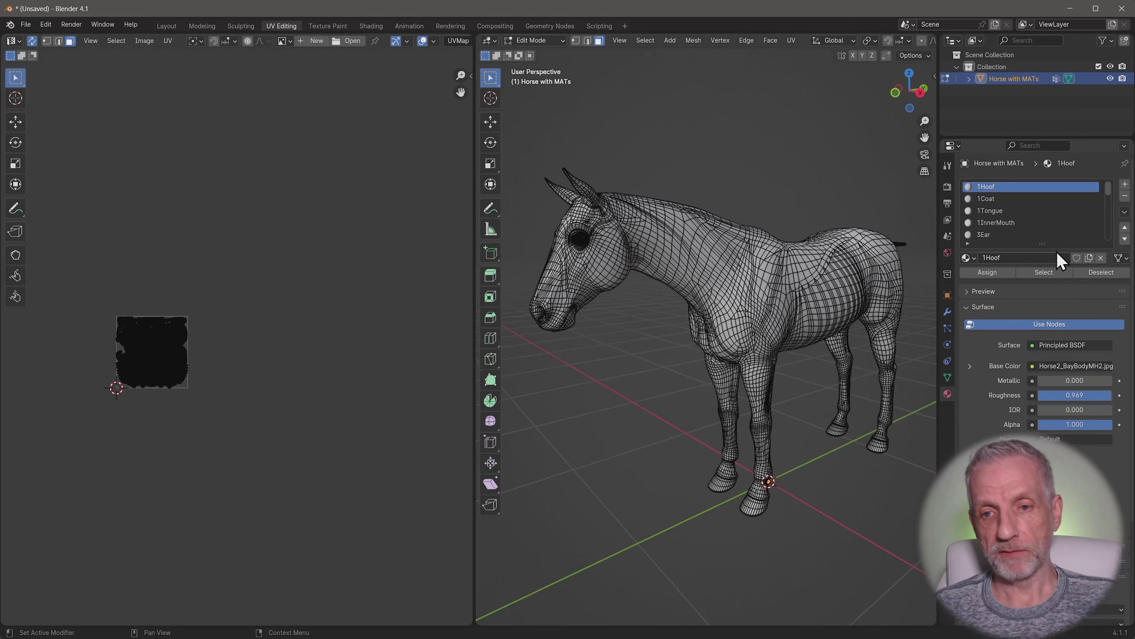
drag(1049, 243, 1058, 433)
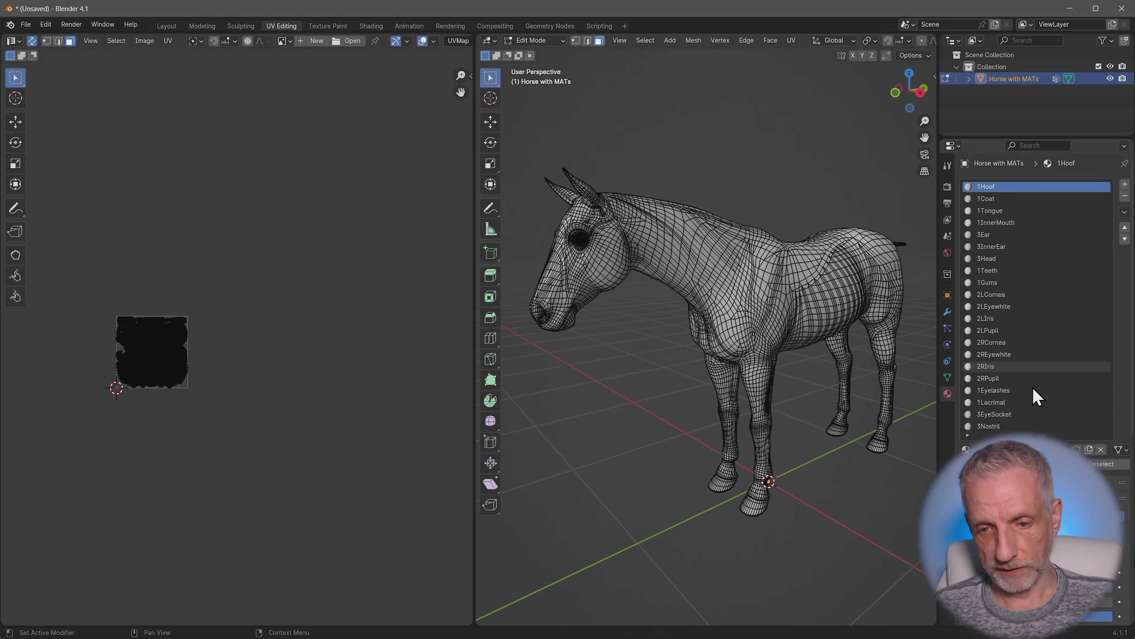
Select the faces of the 1Hoof, 1Coat and 1Tongue materials, leaving 1InnerMouth active
click(1071, 464)
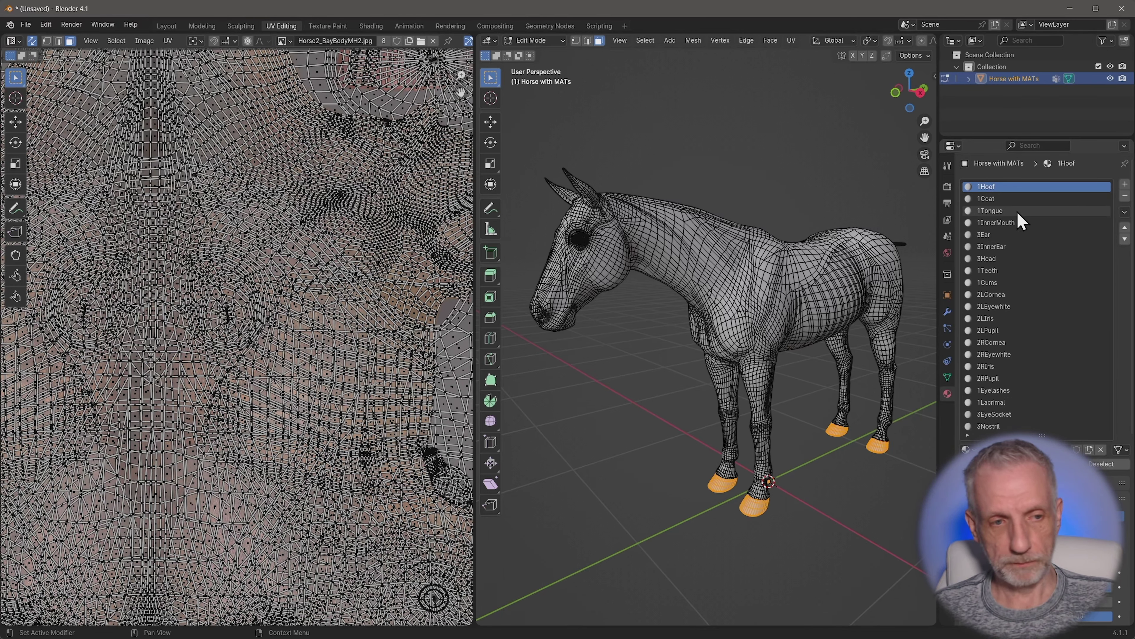
scroll(373, 340, down, 4)
scroll(373, 340, up, 2)
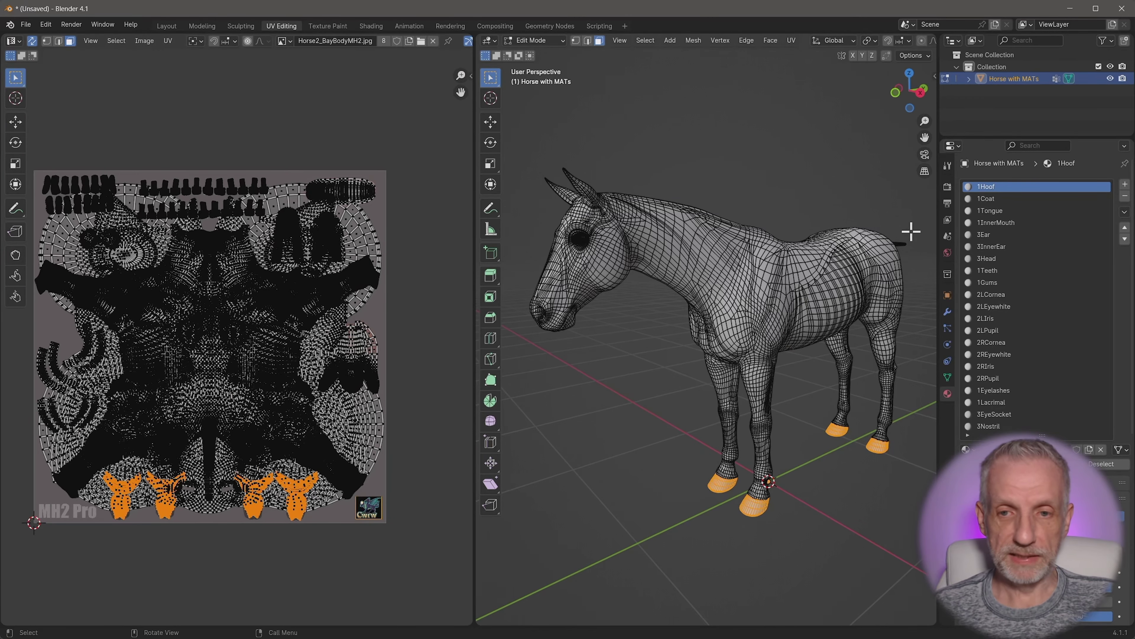
click(1020, 198)
click(1071, 464)
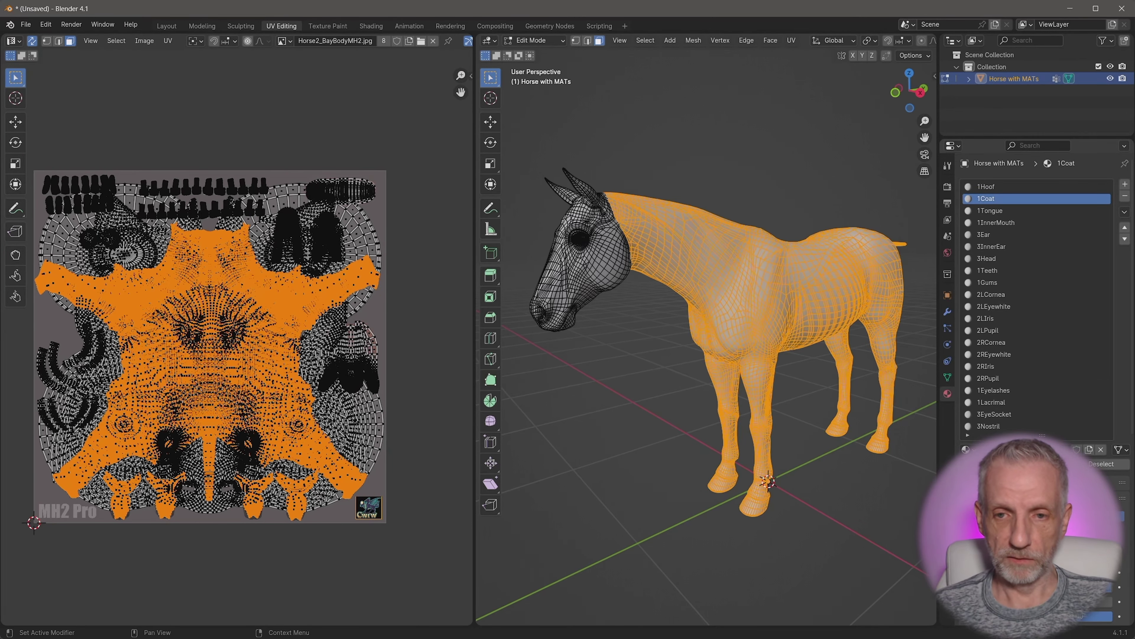
click(1011, 210)
click(1071, 464)
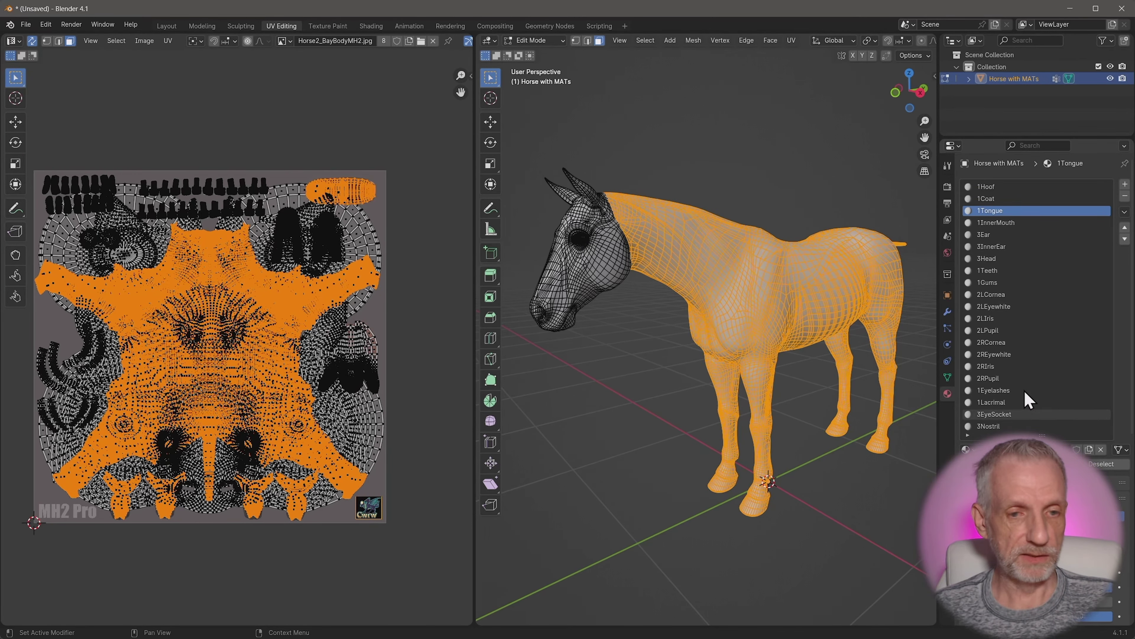
click(1026, 222)
scroll(240, 368, down, 2)
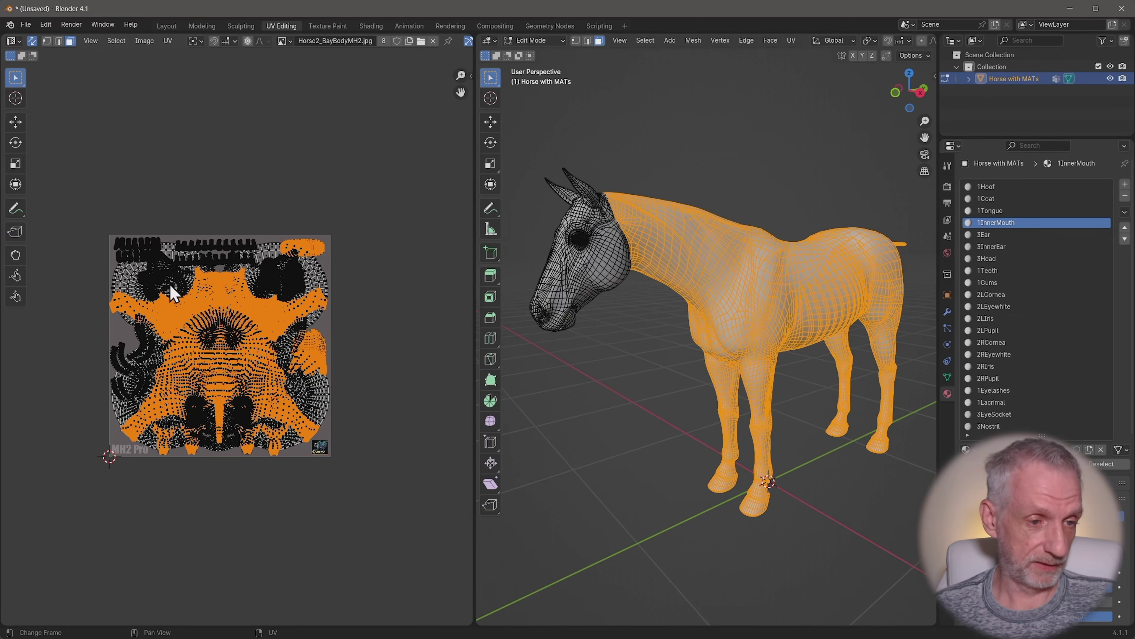
scroll(274, 402, down, 2)
Deselect all, then select the faces of the 2LCornea, 2LIris and 2LPupil materials
middle_drag(329, 388, 233, 376)
click(678, 350)
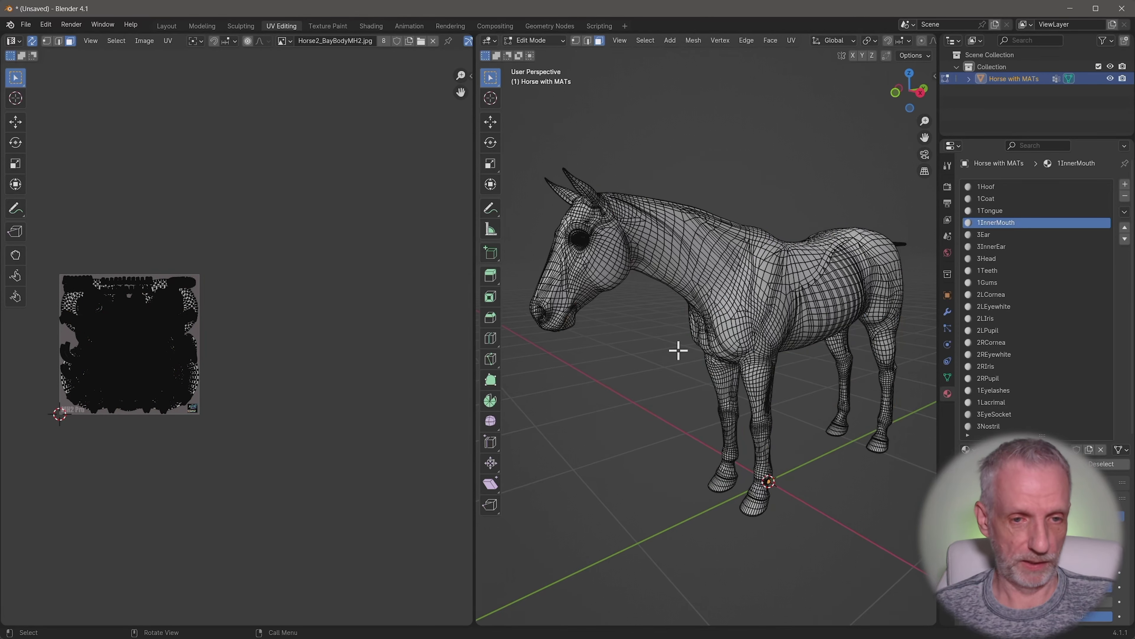
click(1021, 296)
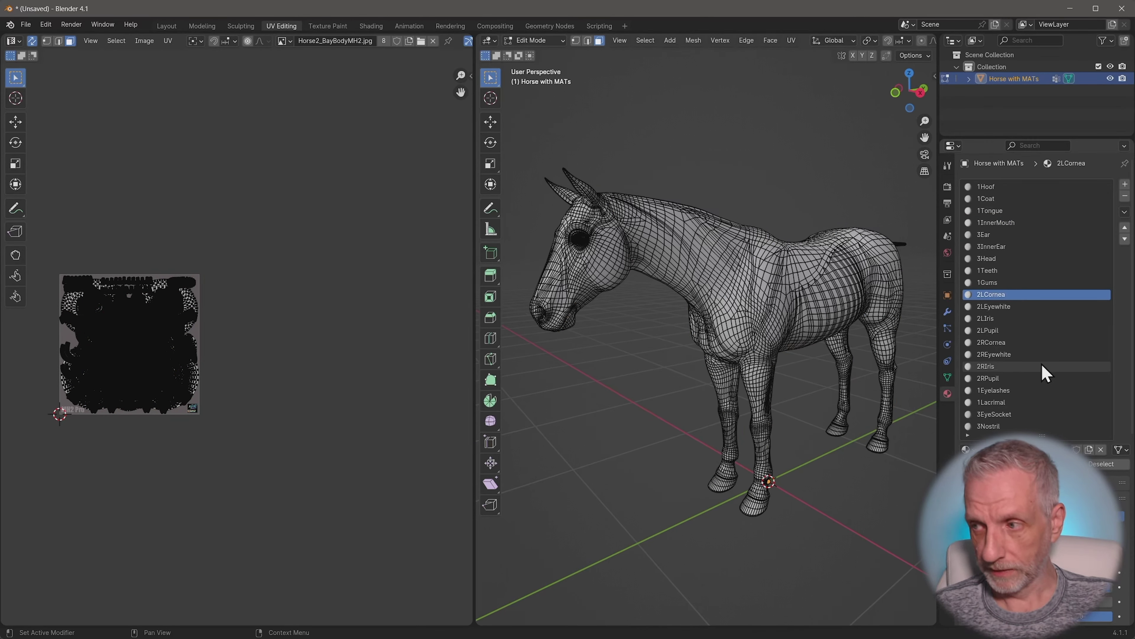
click(1051, 463)
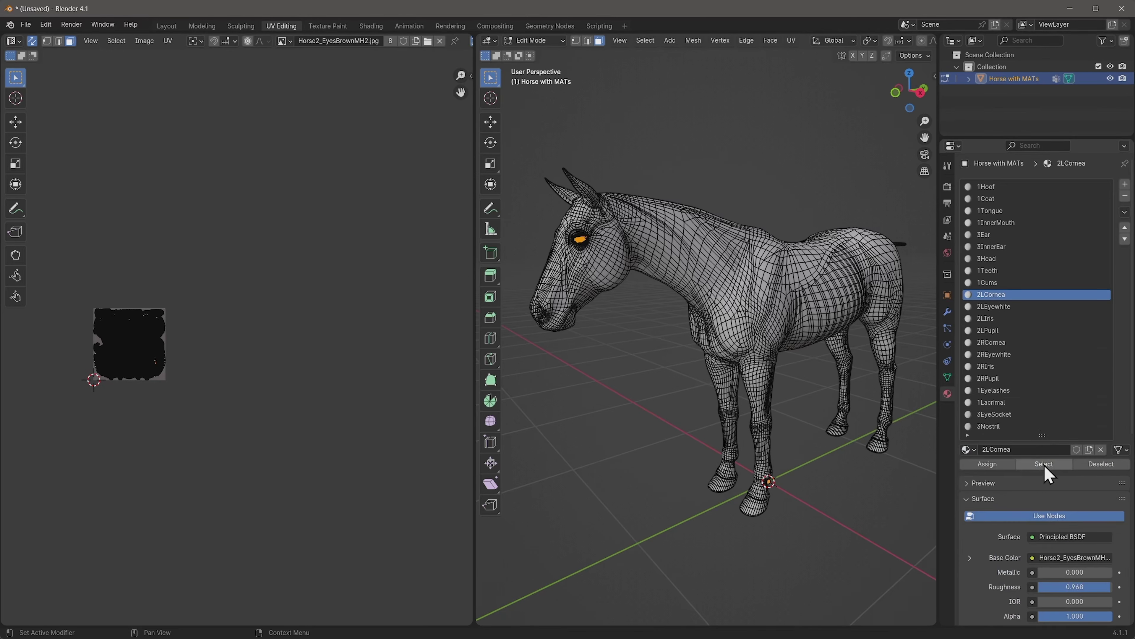
click(1017, 308)
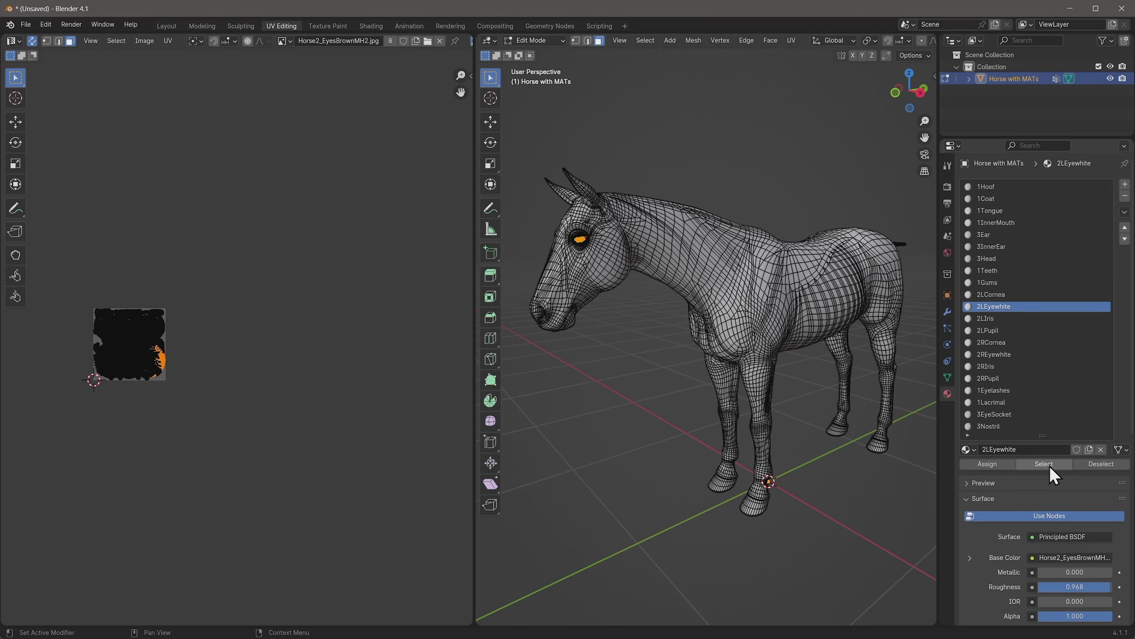
click(1024, 318)
click(1047, 464)
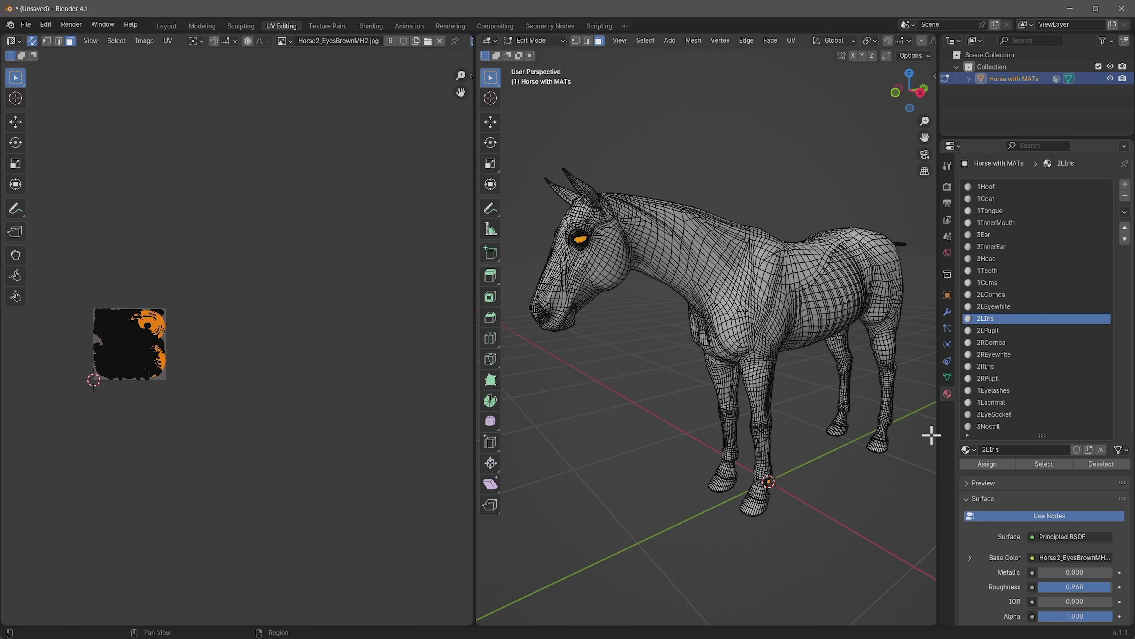
scroll(325, 380, up, 3)
middle_drag(325, 380, 408, 357)
scroll(351, 315, down, 1)
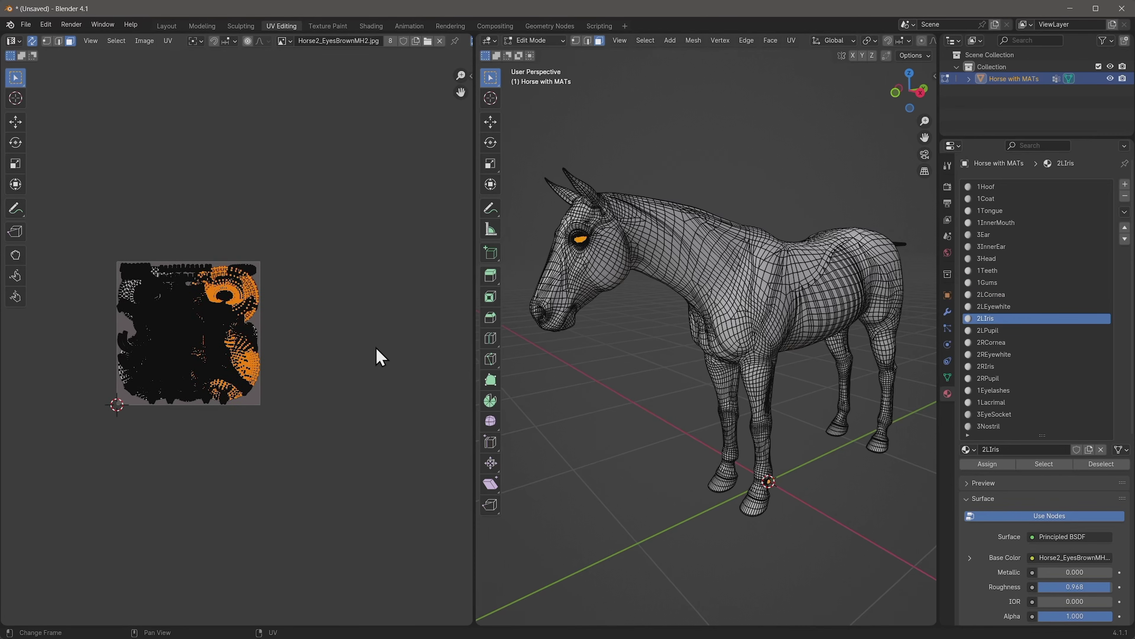
click(1018, 331)
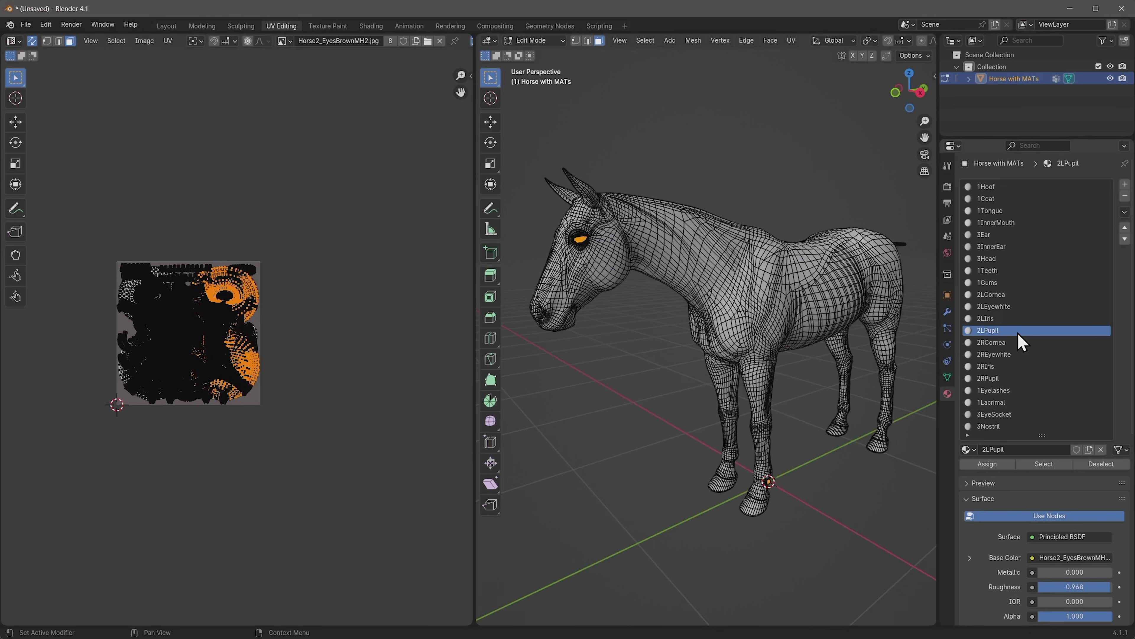
click(1050, 464)
Add the 2RCornea, 2REyewhite, 2RIris and 2RPupil faces to the selection
click(1023, 343)
click(1053, 465)
click(1026, 355)
click(1046, 464)
click(1023, 367)
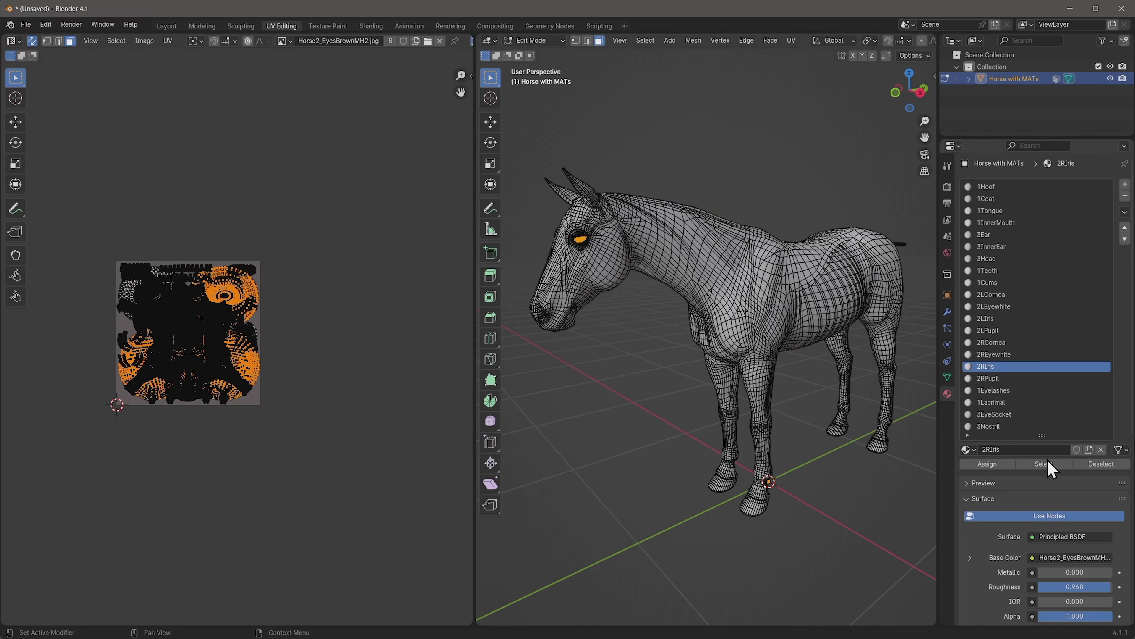
click(1048, 464)
click(1028, 378)
click(1048, 464)
In Object Data's UV Maps, add UVMap.001, rename it 'UDIMs', and make it the active map
scroll(1052, 372, down, 2)
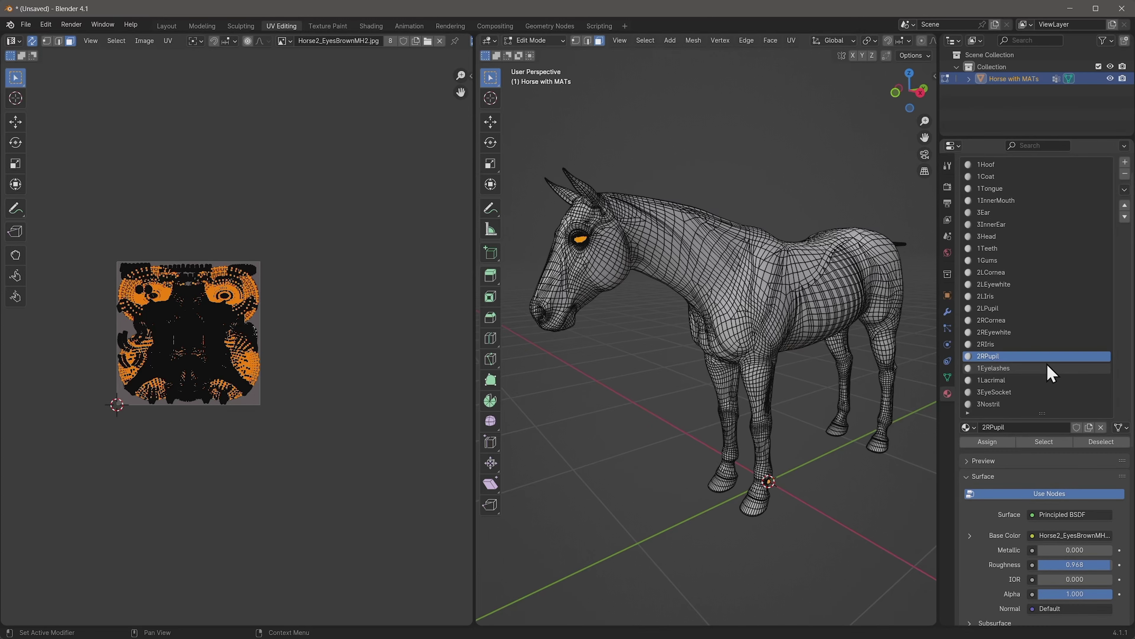
click(948, 379)
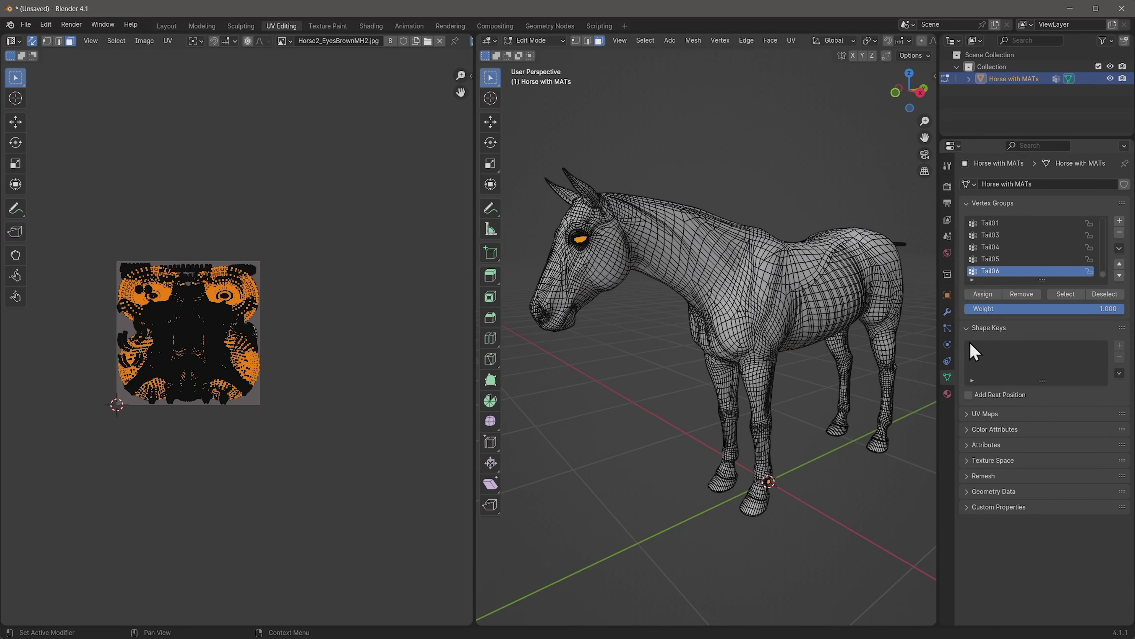
click(973, 328)
click(976, 344)
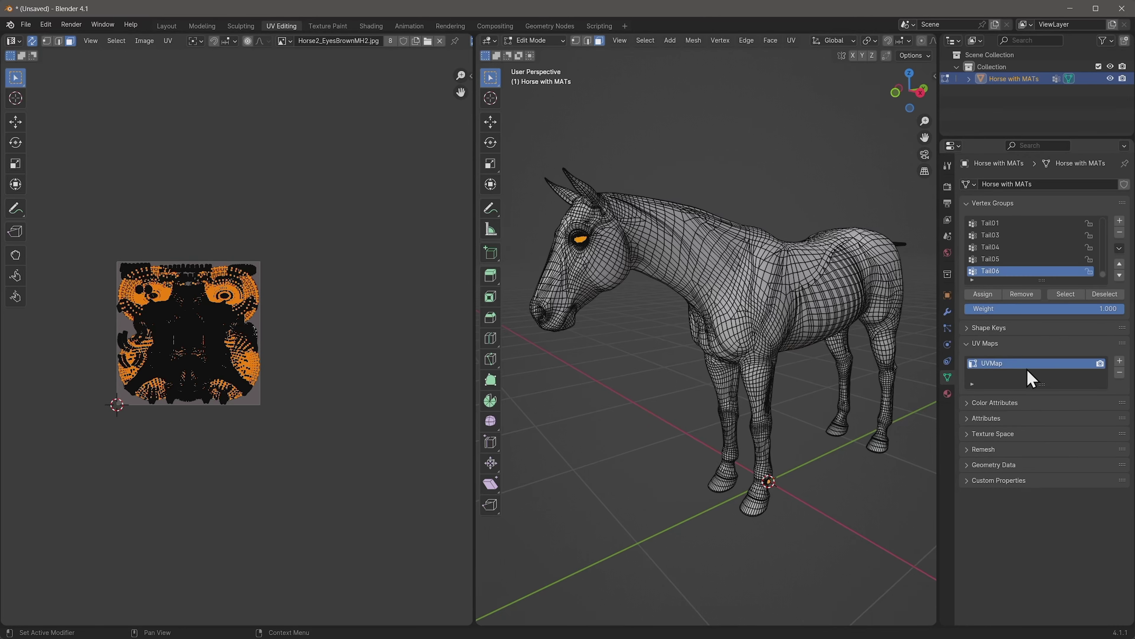
click(1121, 361)
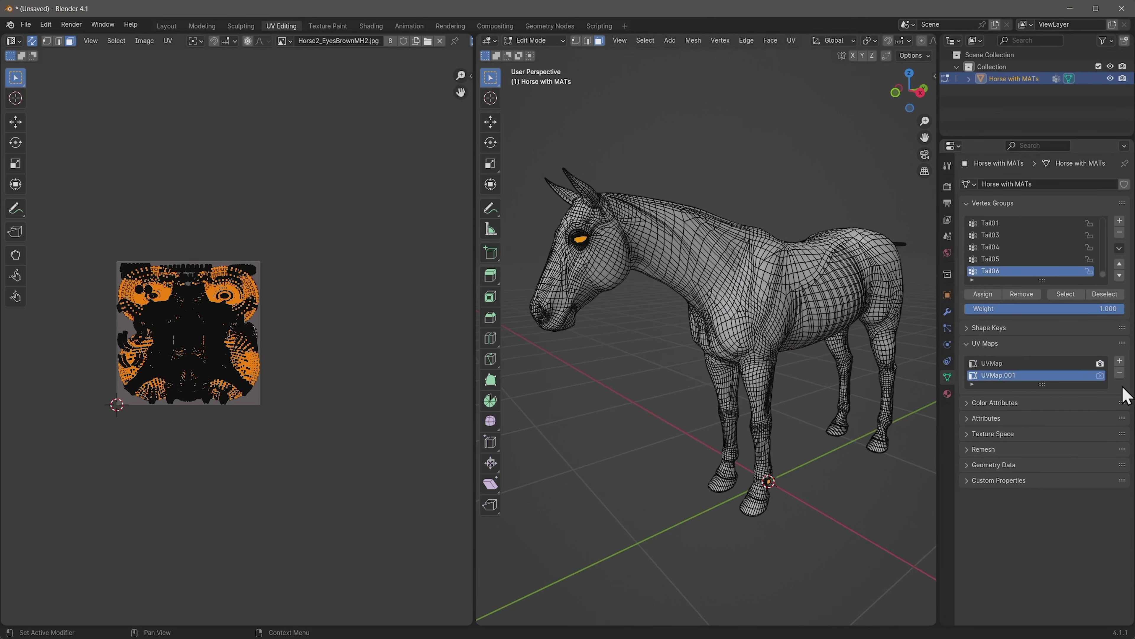
double_click(1019, 381)
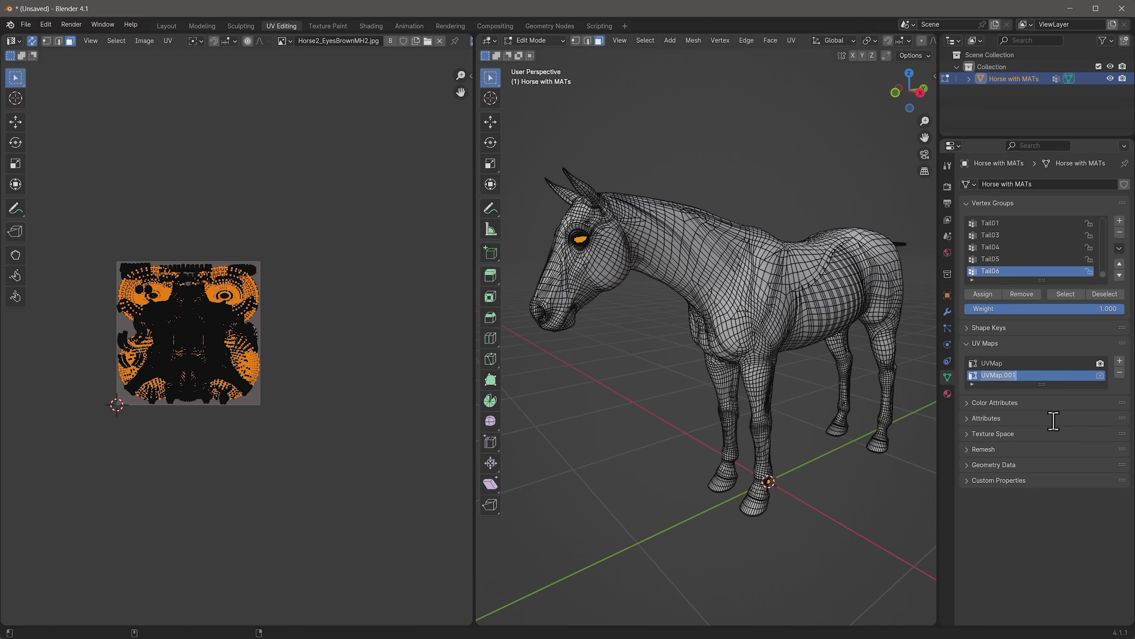
text(UDIMs)
key(Return)
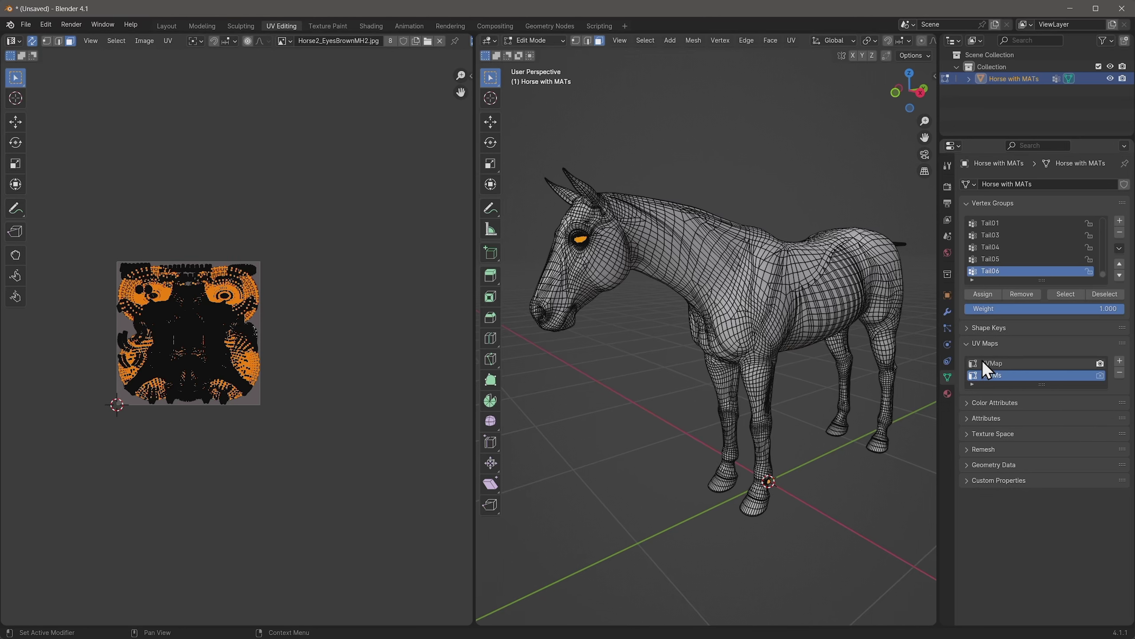
click(1008, 363)
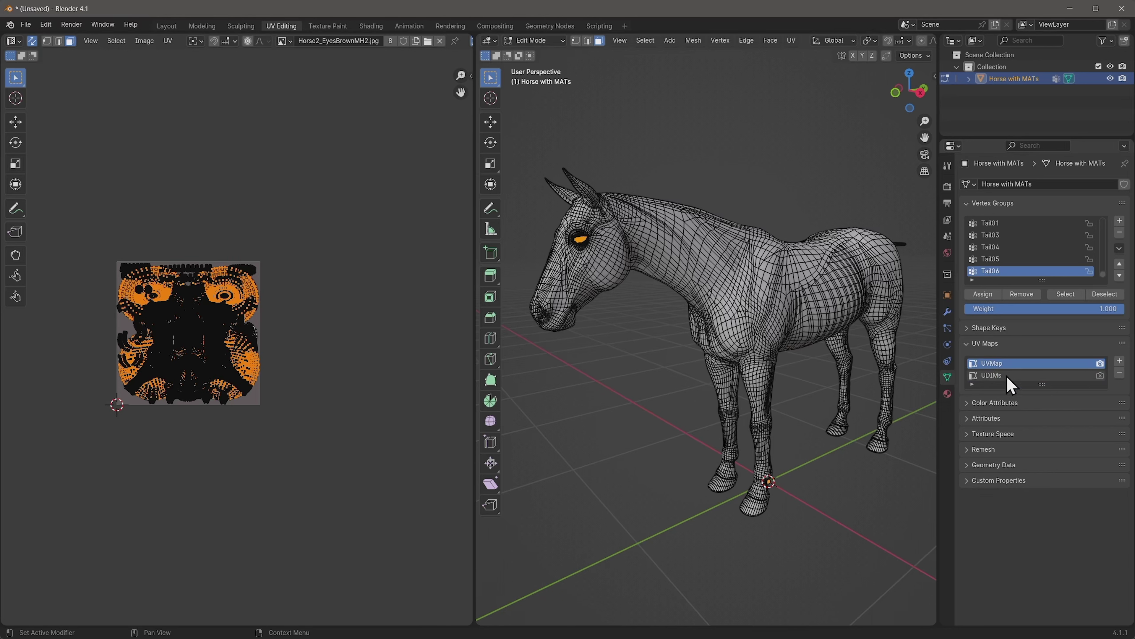
click(1011, 375)
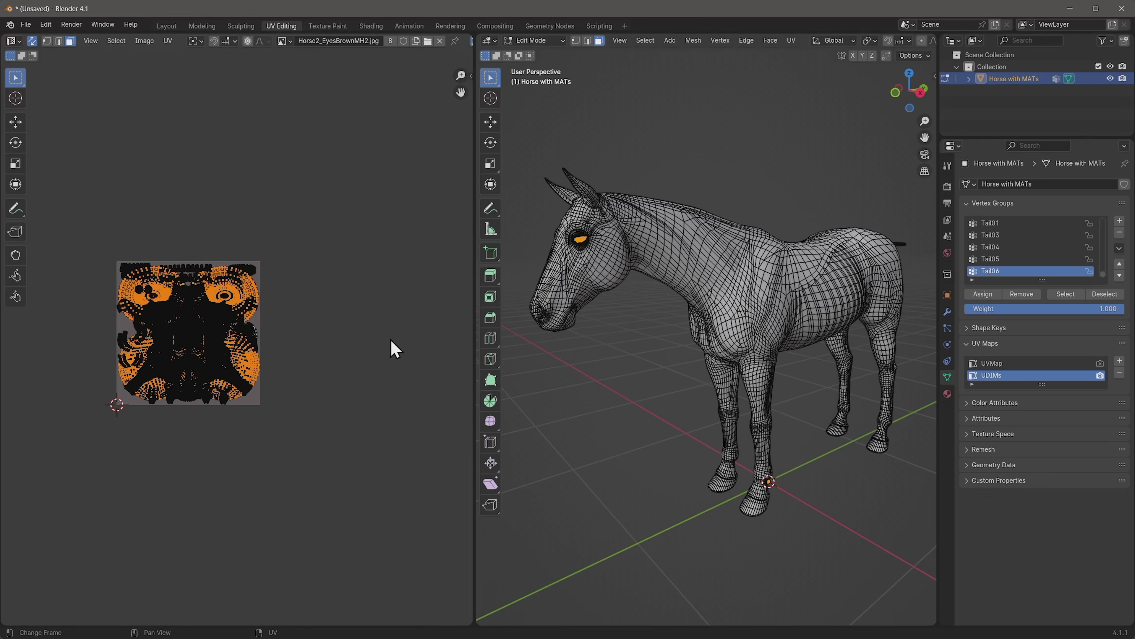
Move the selected eye UV islands 1 unit along X (G X 1) into the next UDIM tile
click(947, 394)
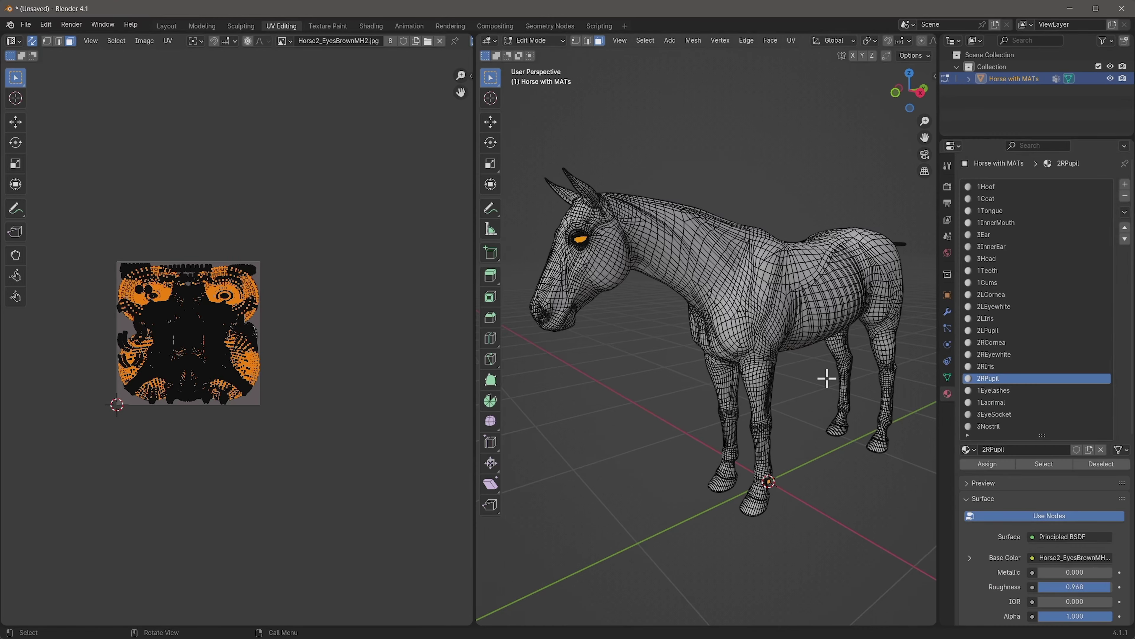
middle_drag(260, 348, 297, 343)
scroll(296, 355, up, 3)
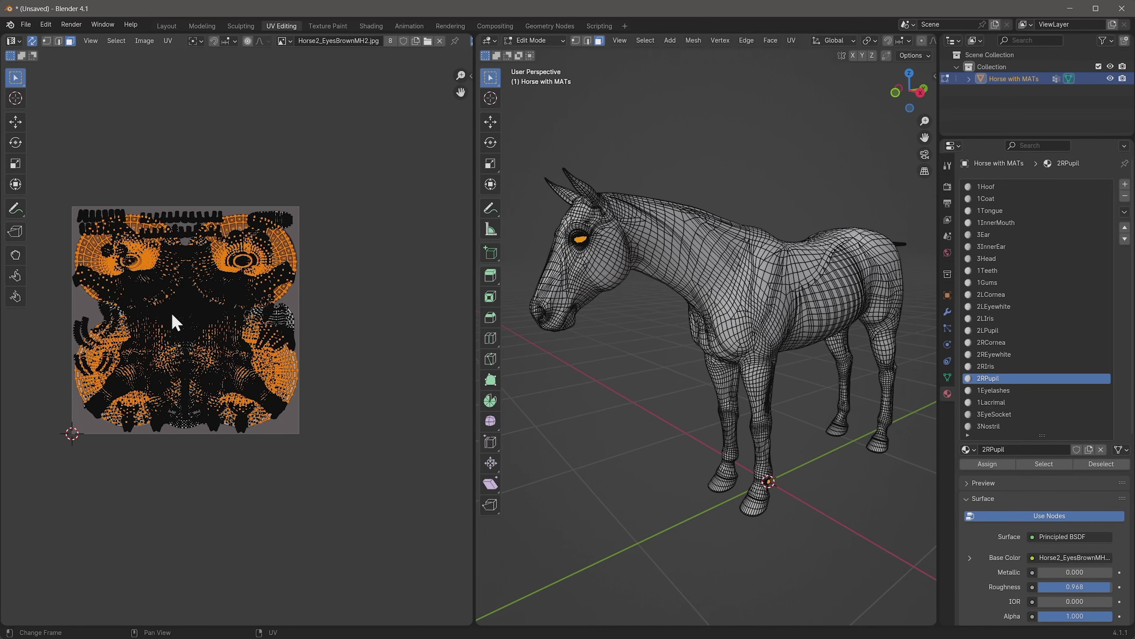
text(gx)
text(1)
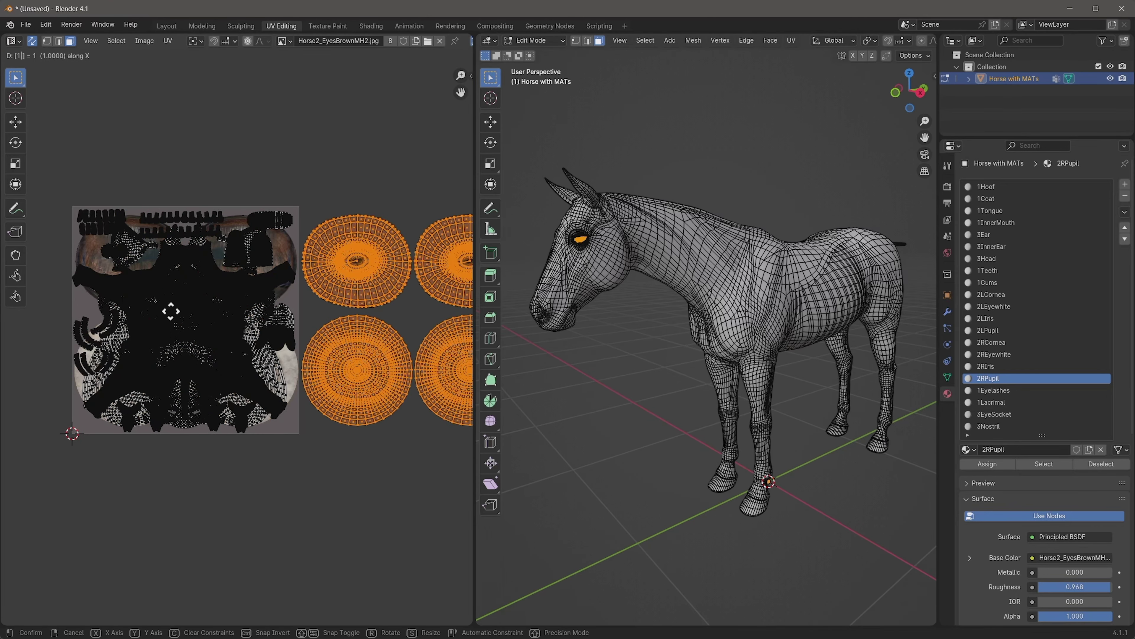
key(Return)
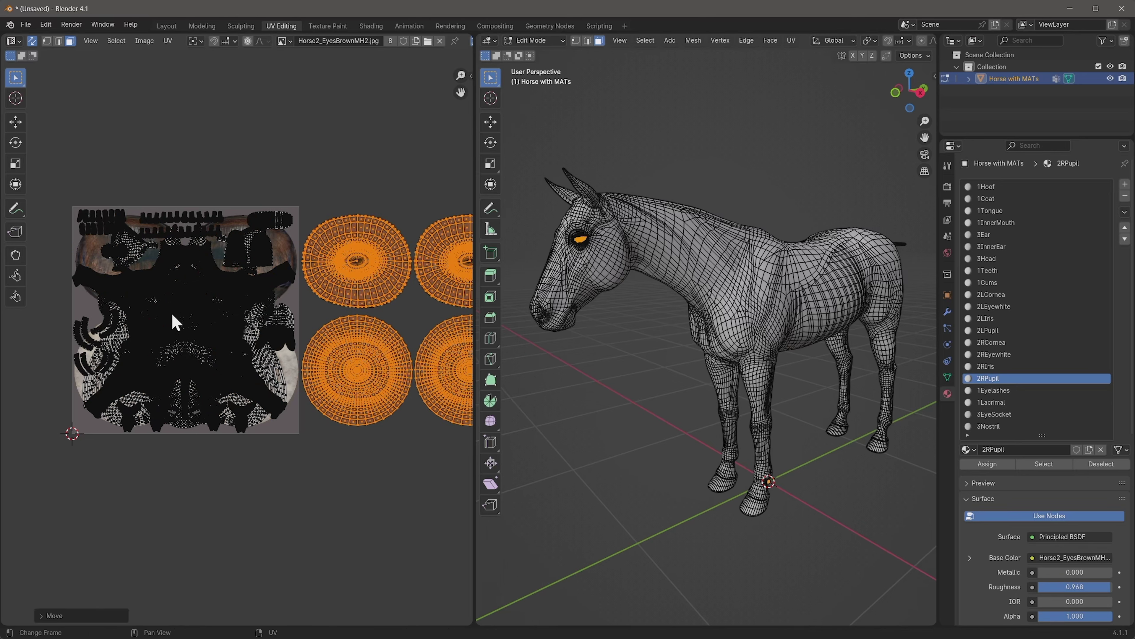
scroll(176, 322, down, 2)
ctrl+scroll(178, 320, down, 3)
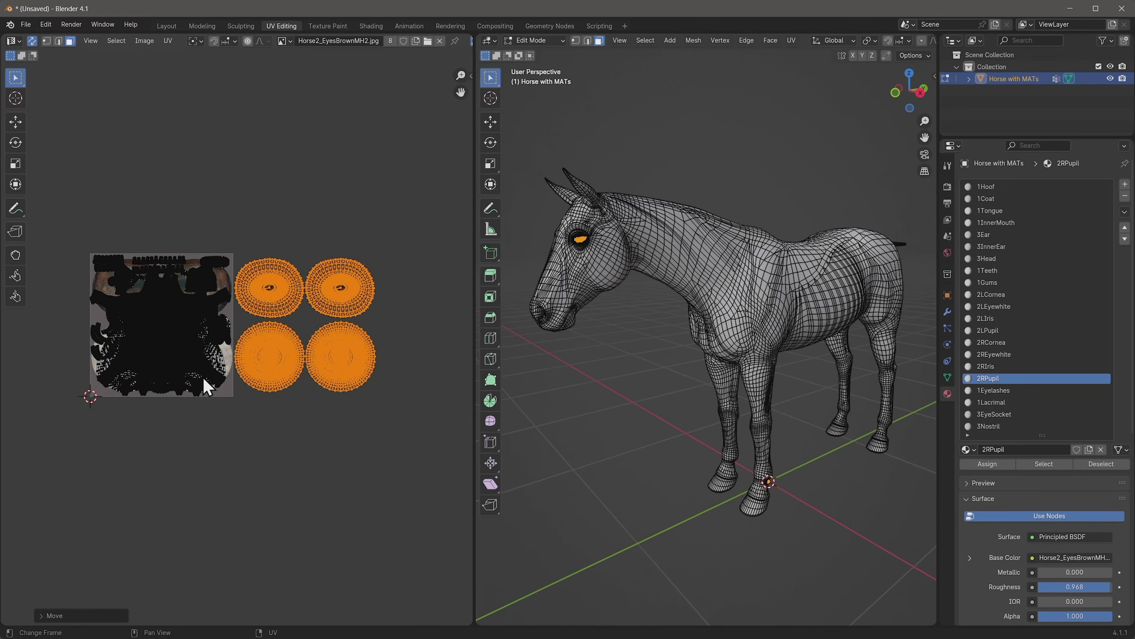
middle_drag(323, 415, 276, 426)
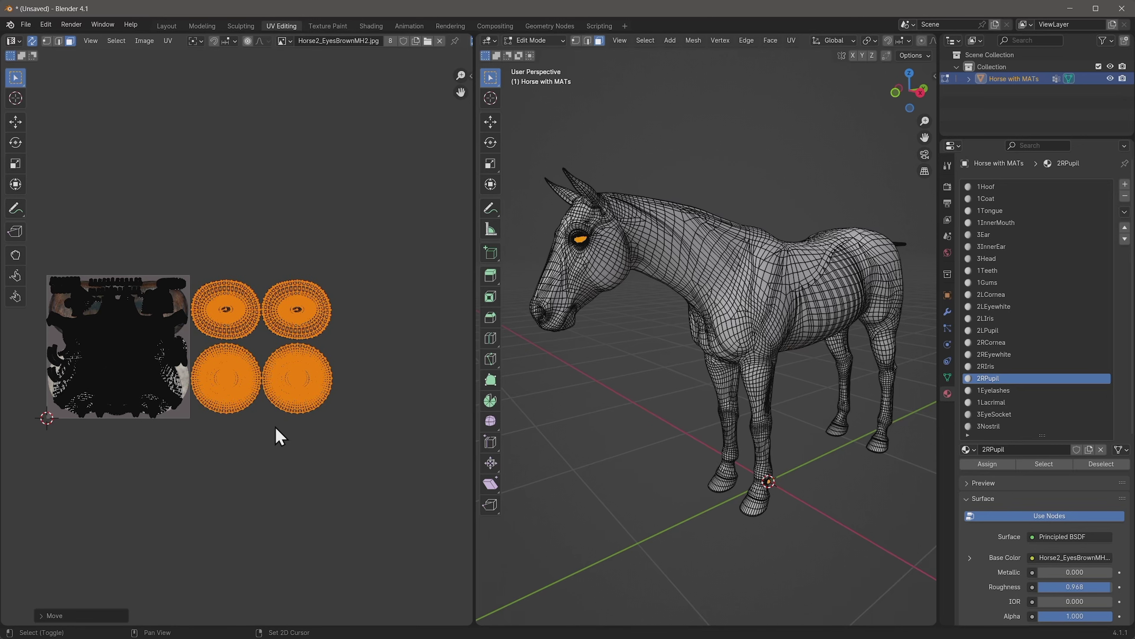
Clear the selection and select the 3Ear, 3InnerEar, 3Head, 3EyeSocket and 3Nostril faces
click(536, 397)
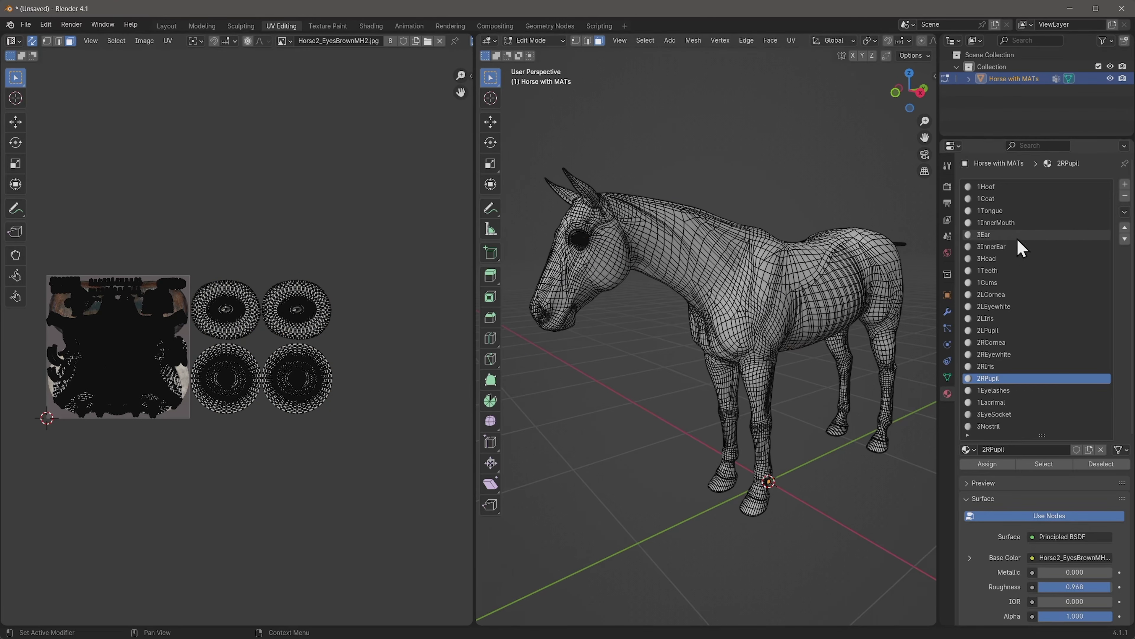
click(1001, 235)
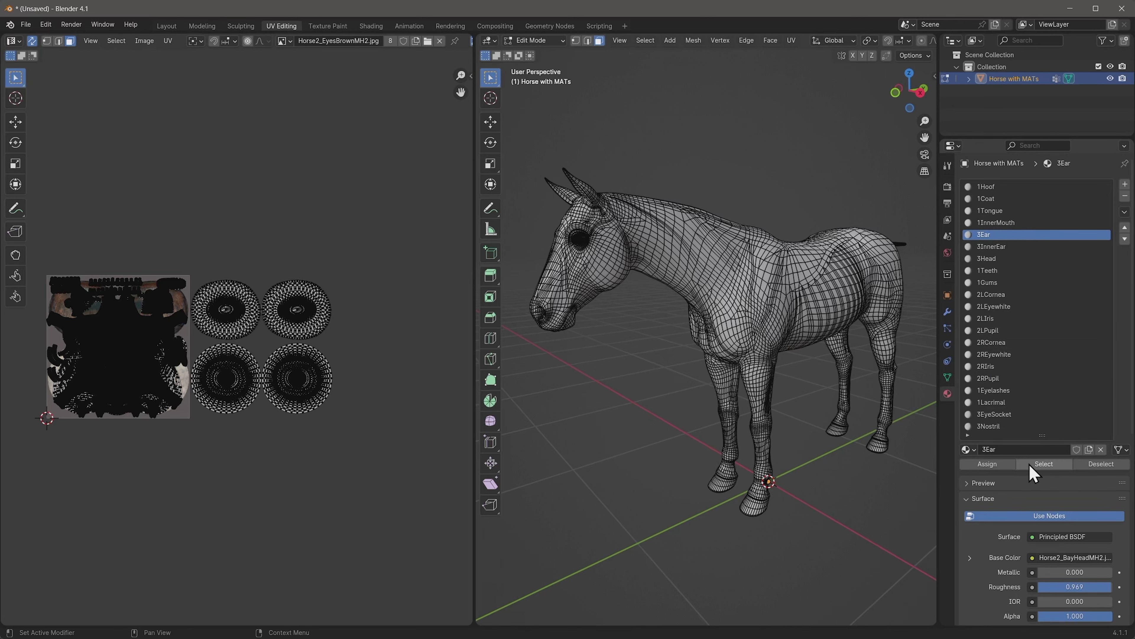
click(1024, 249)
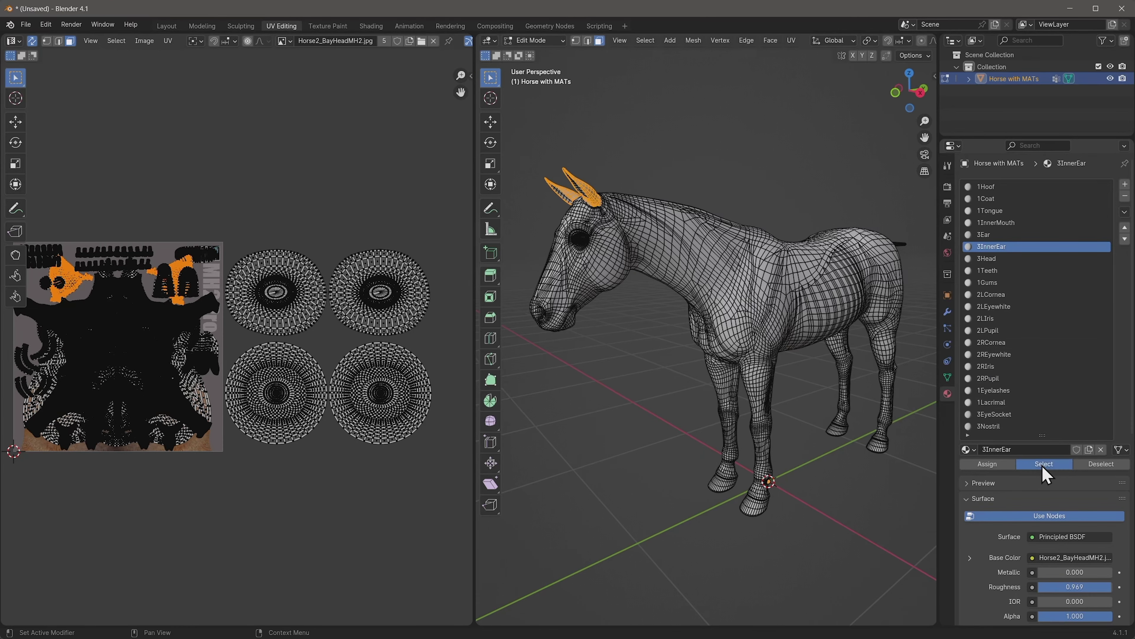
click(996, 258)
click(1043, 464)
click(1011, 414)
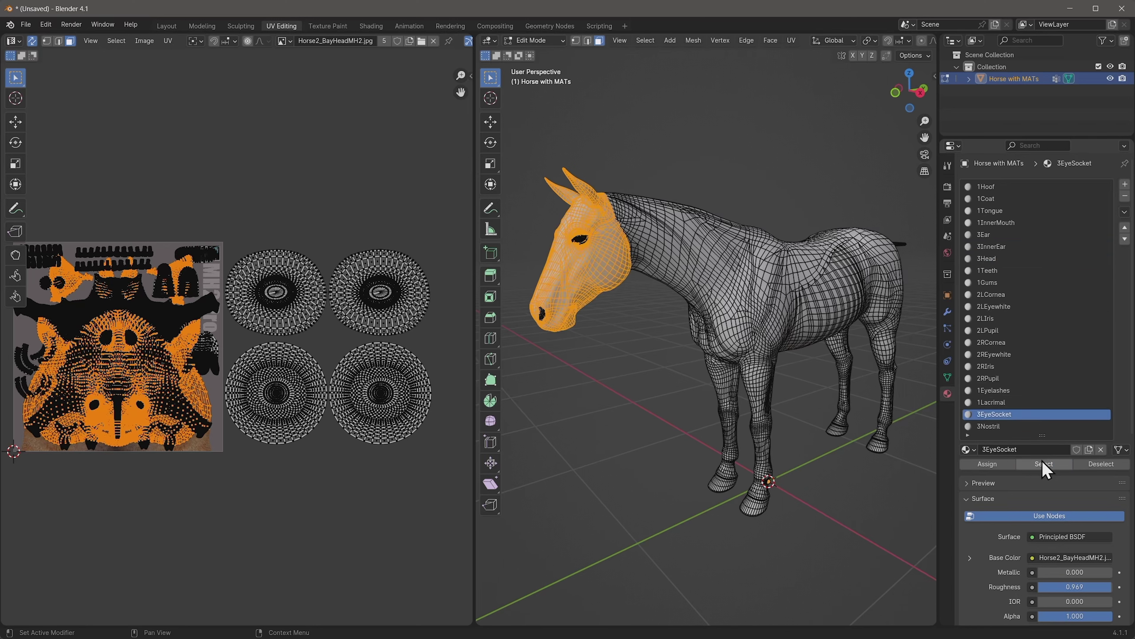
click(1024, 426)
click(1043, 465)
Shift the selected head UV islands 2 units along X (G X 2) into the third tile
scroll(1017, 313, down, 5)
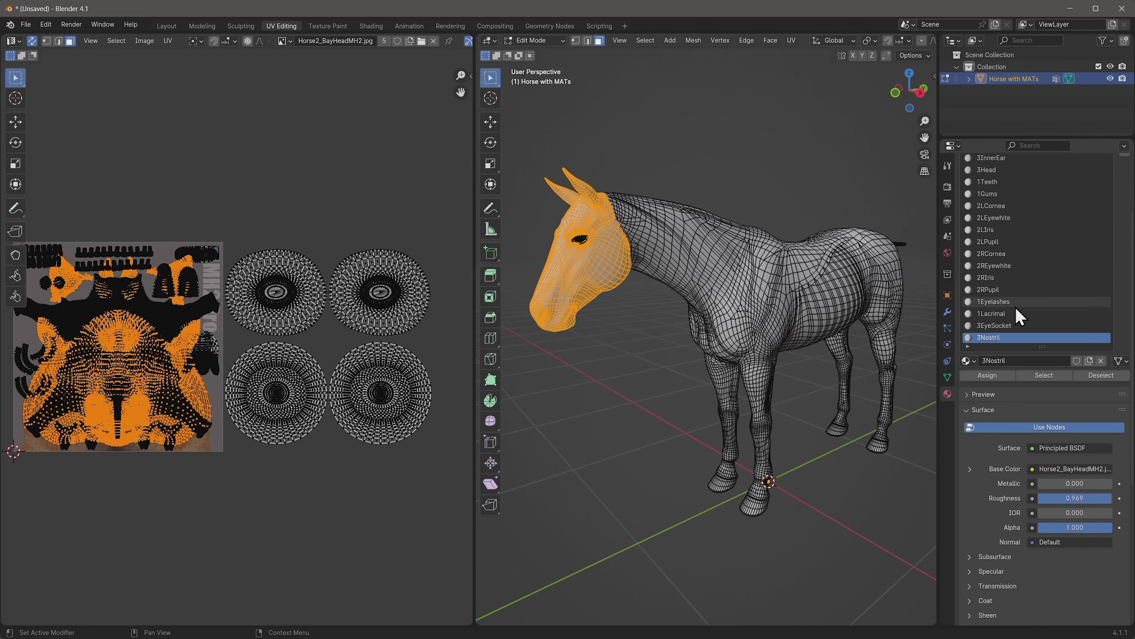
scroll(1017, 315, up, 5)
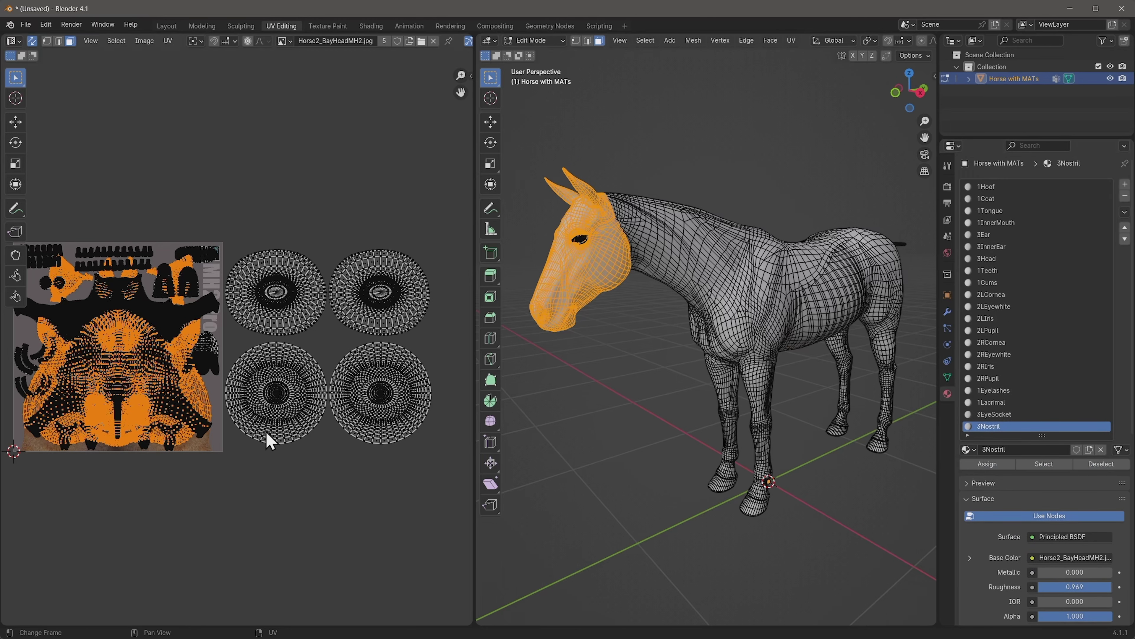
scroll(198, 393, down, 3)
ctrl+scroll(167, 398, right, 3)
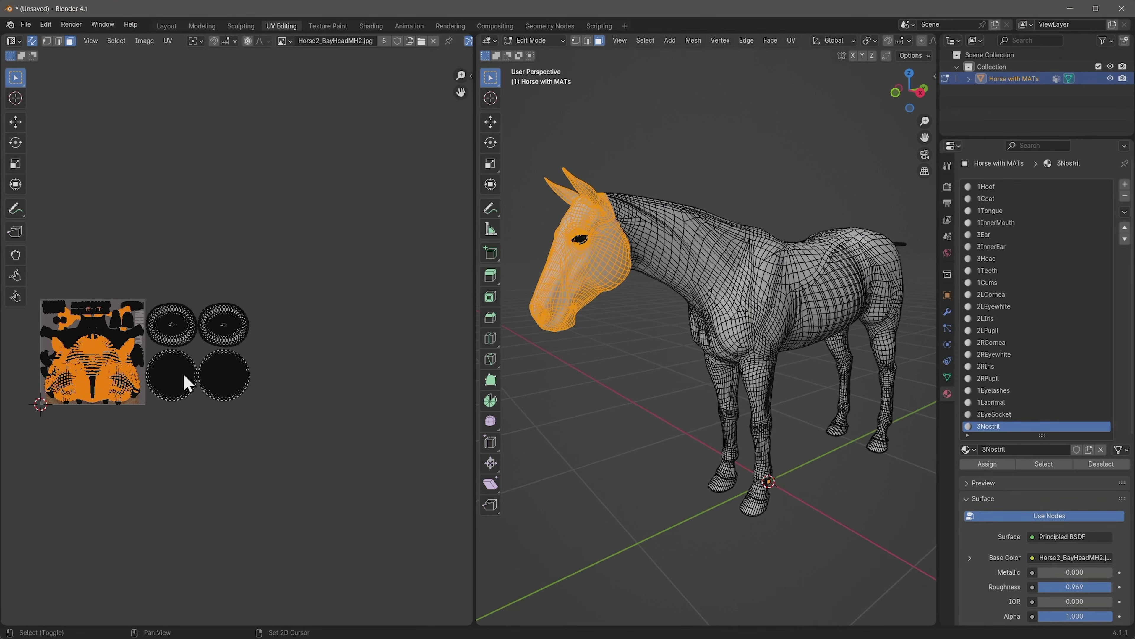
key(g)
text(x)
text(2)
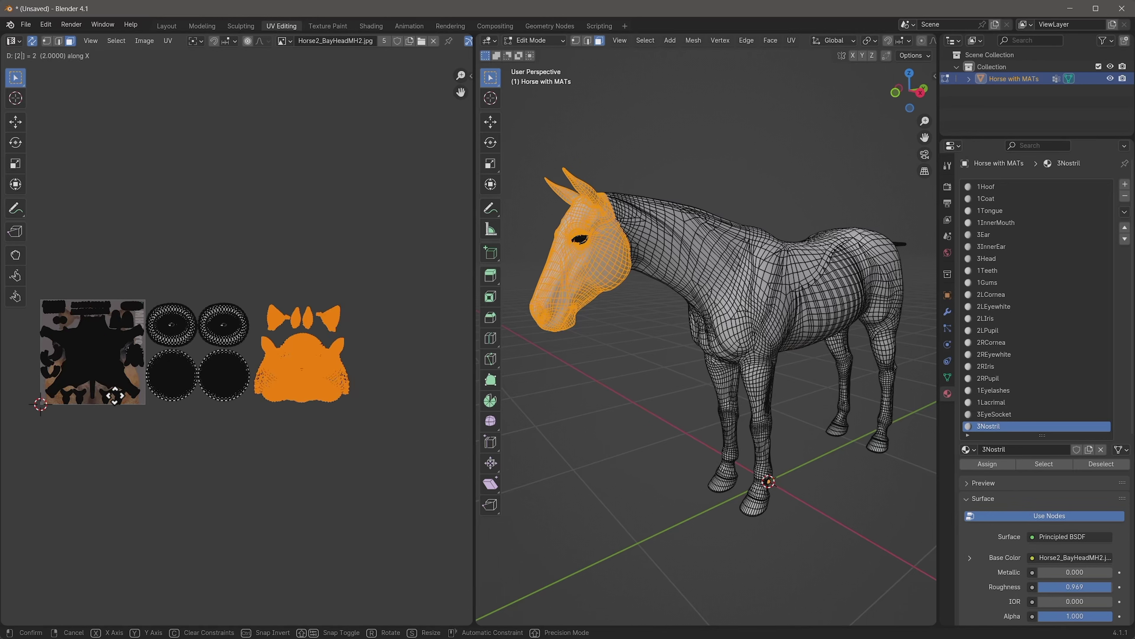
key(Return)
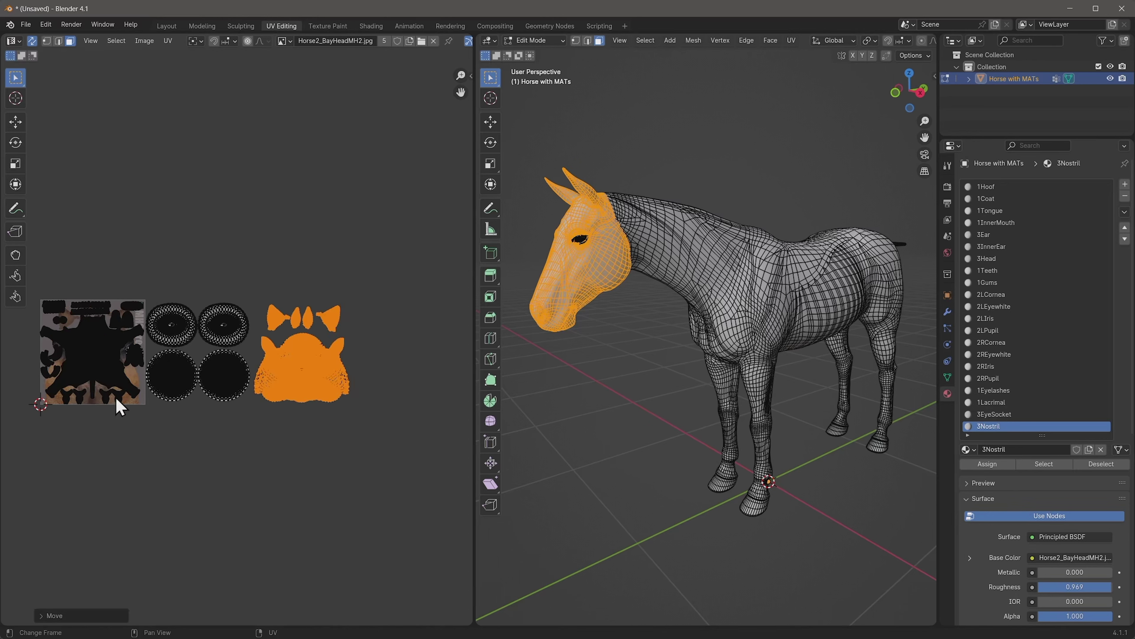
scroll(184, 398, up, 1)
middle_drag(184, 398, 247, 370)
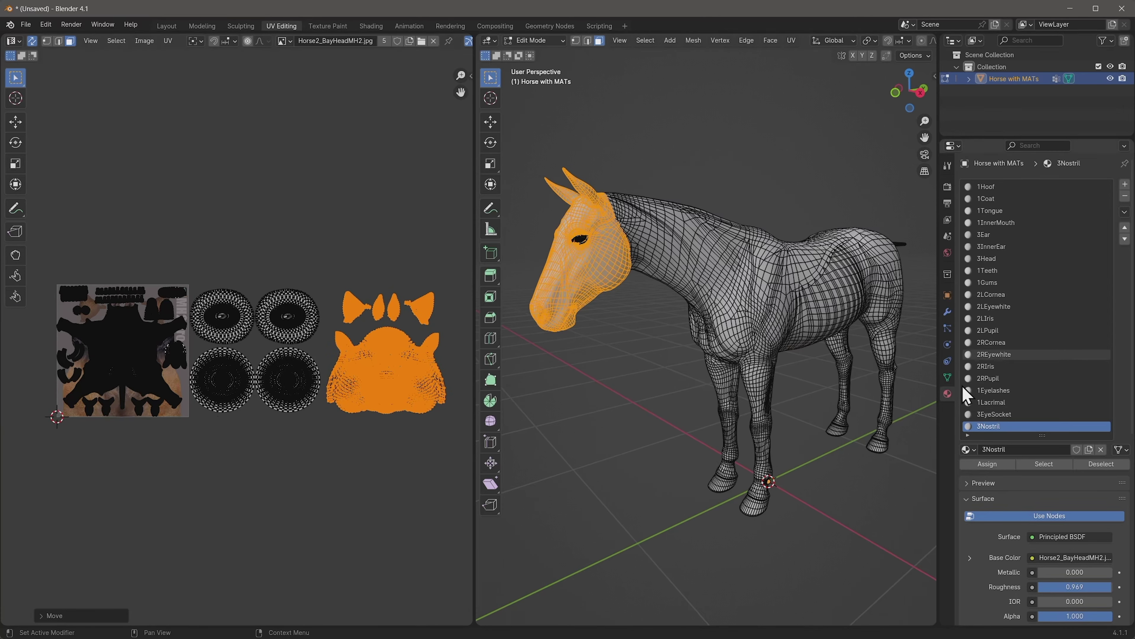
In Object Data UV Maps, compare the UVMap and UDIMs layouts, leaving UDIMs active
click(946, 376)
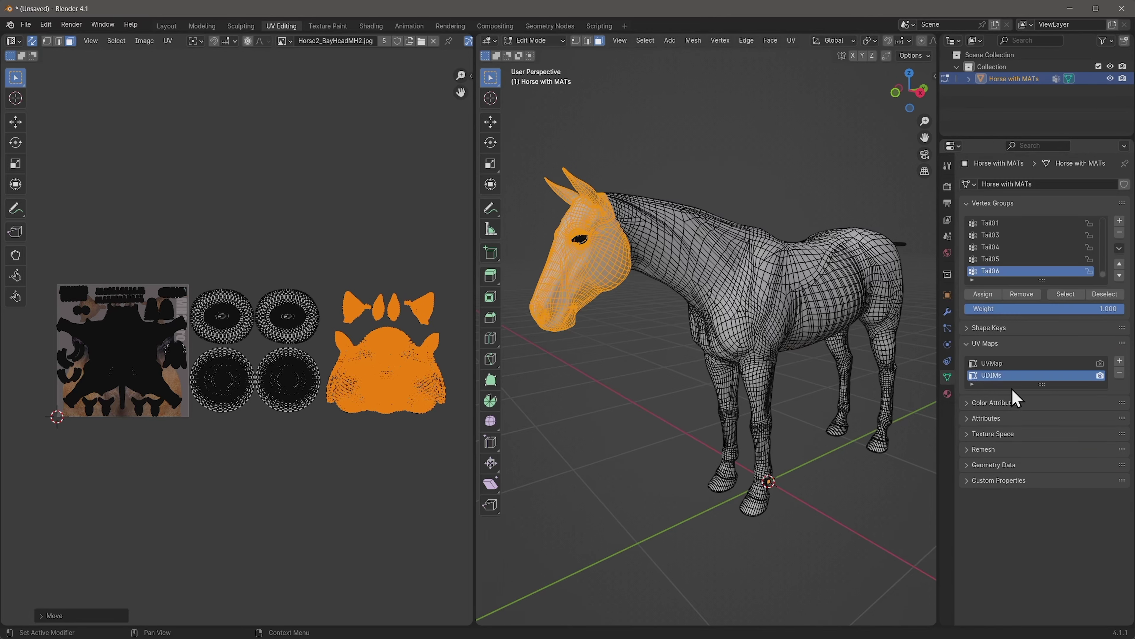
click(1013, 365)
click(1010, 375)
click(1010, 364)
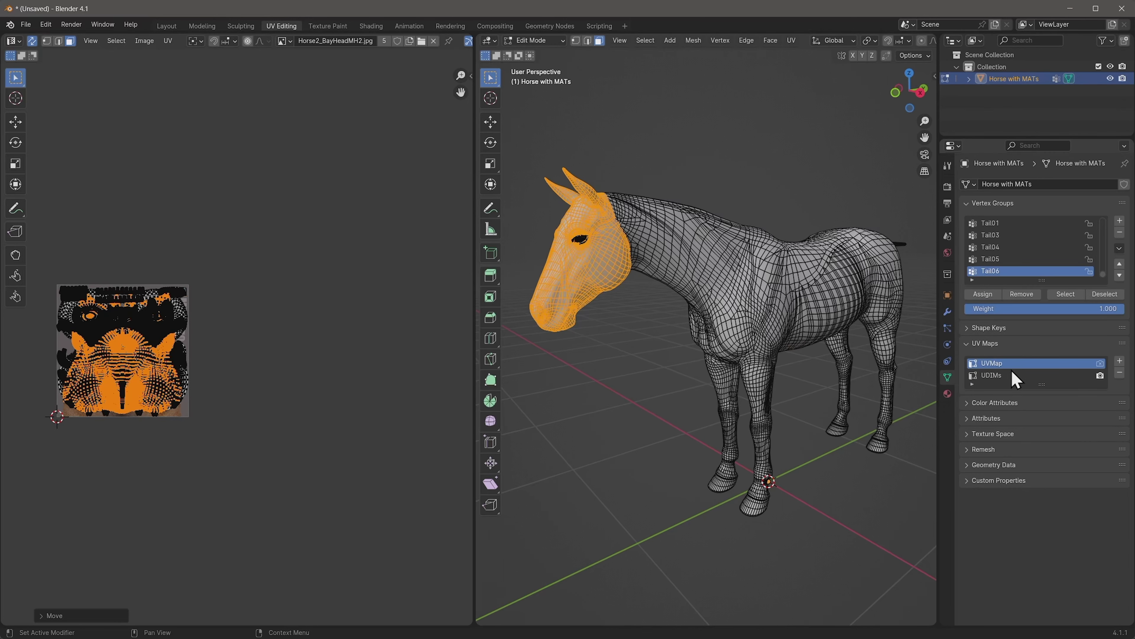
click(1013, 376)
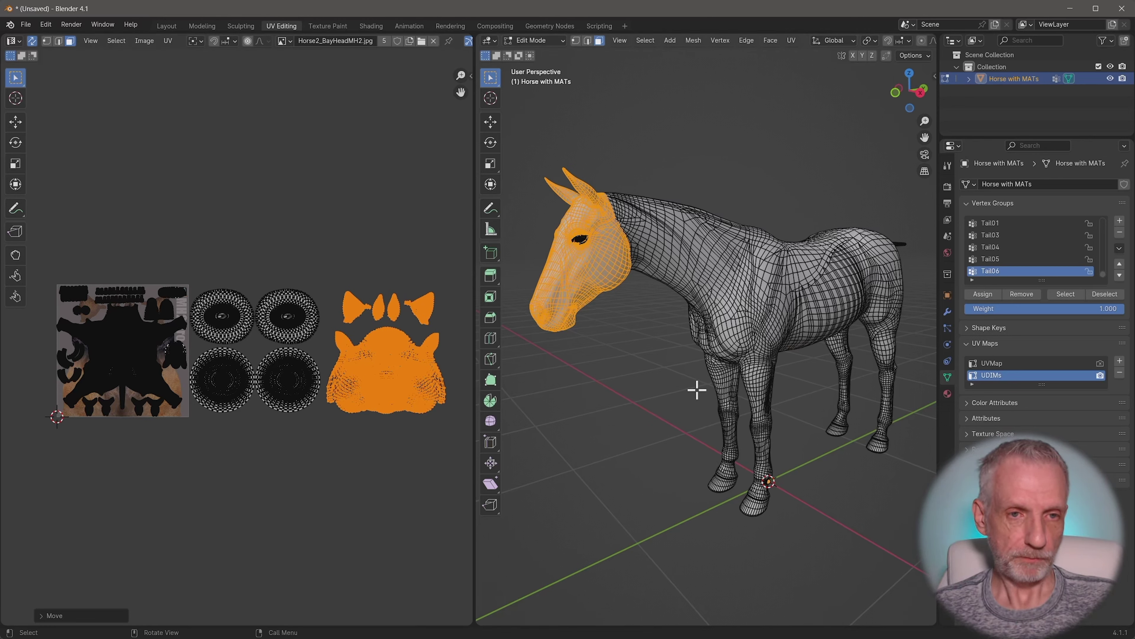
Export the horse as Wavefront OBJ 'Horse no MATs' into the Horse 2 folder, materials off
click(164, 28)
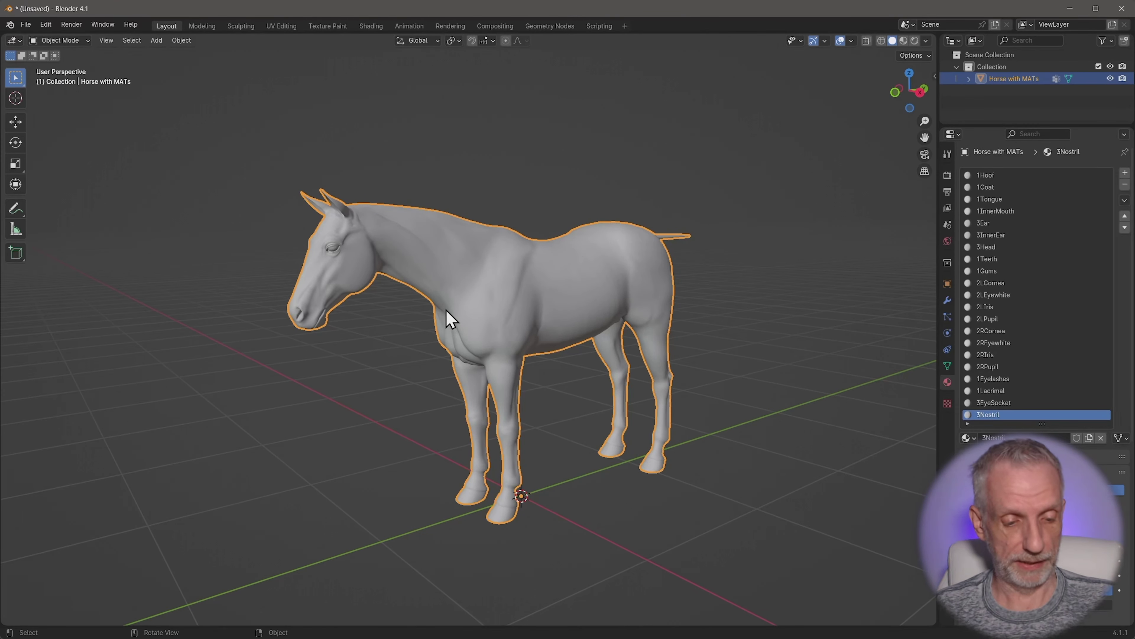
click(26, 24)
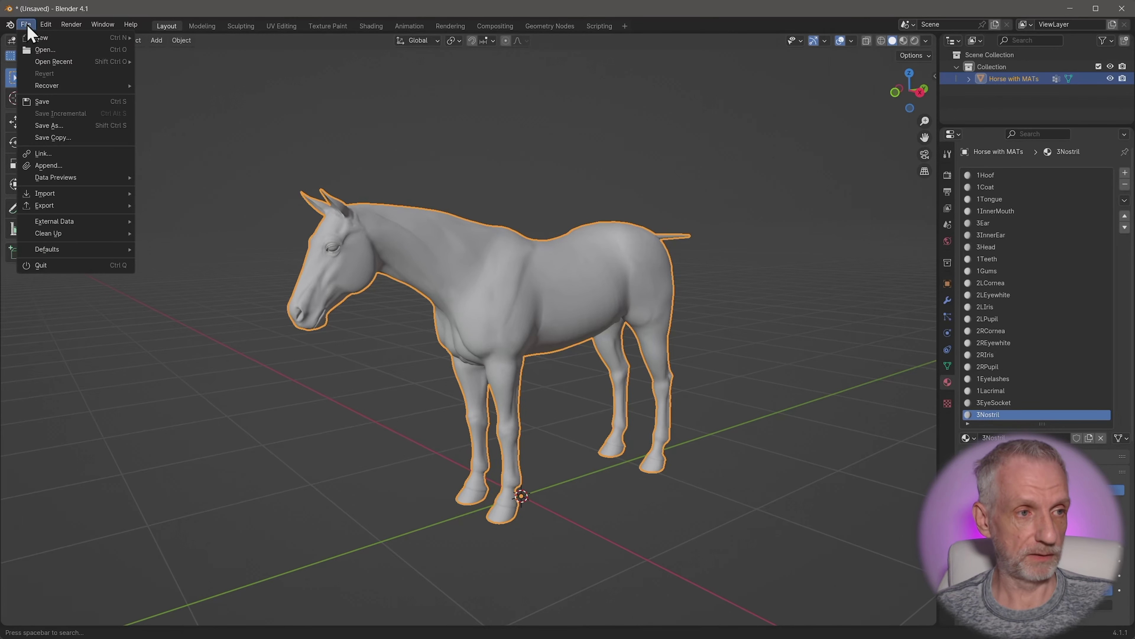
mouse_move(88, 205)
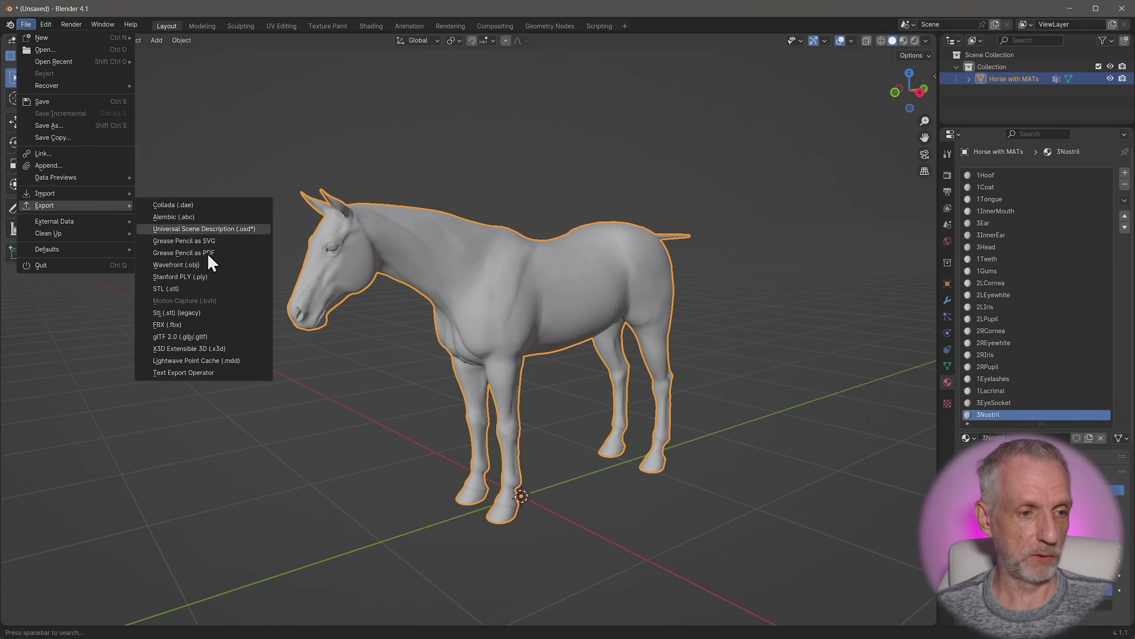
click(223, 266)
click(279, 274)
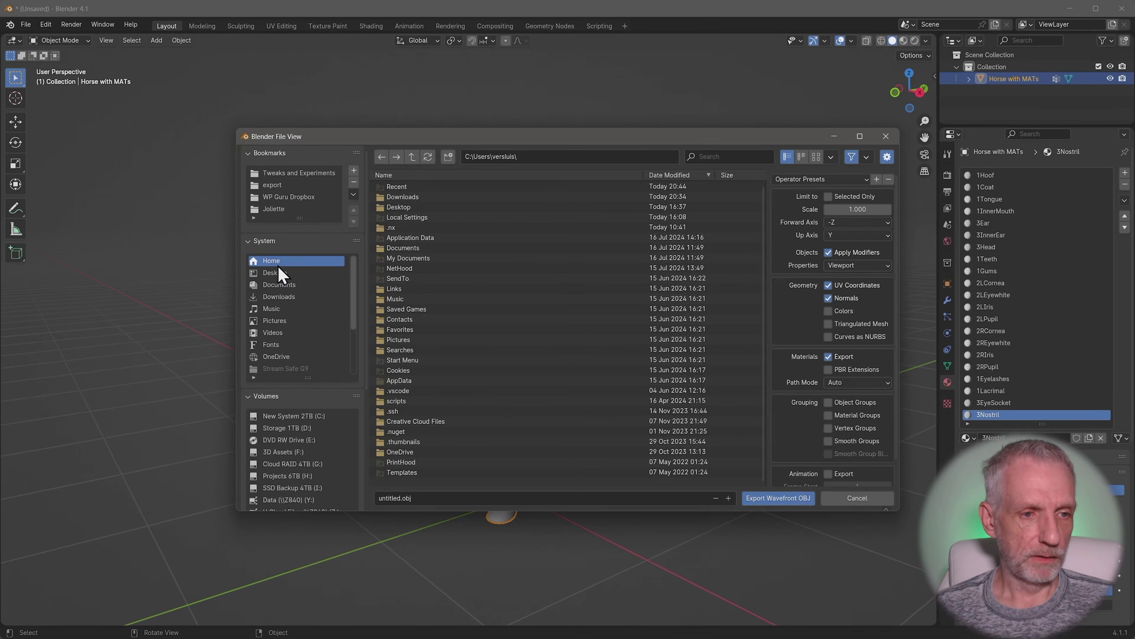
click(446, 500)
text(Horse)
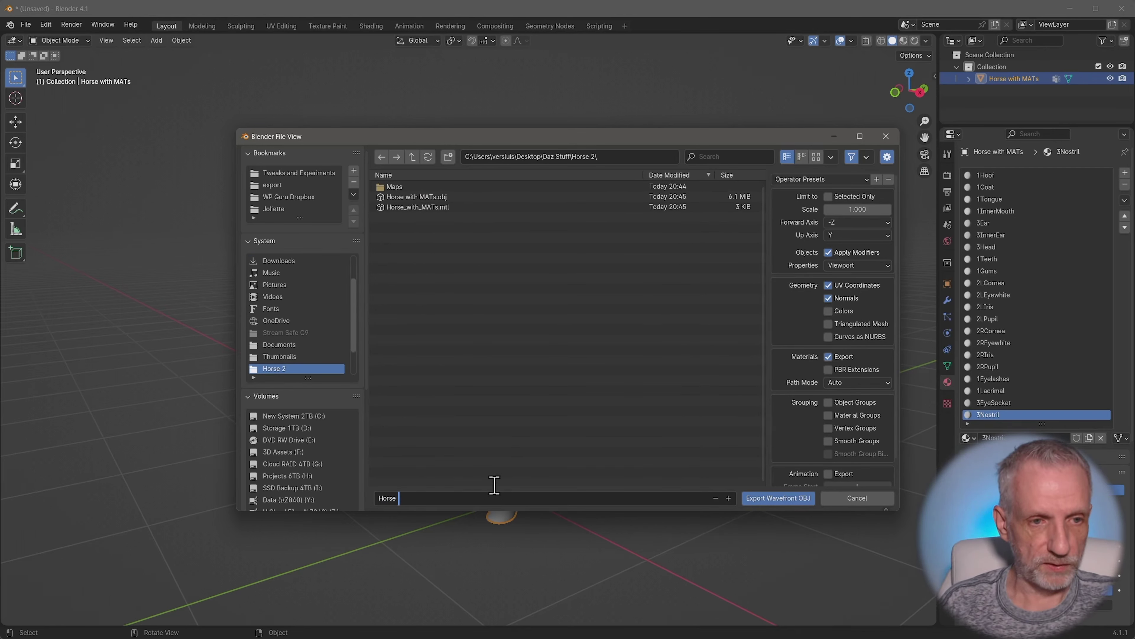
text( no MATs)
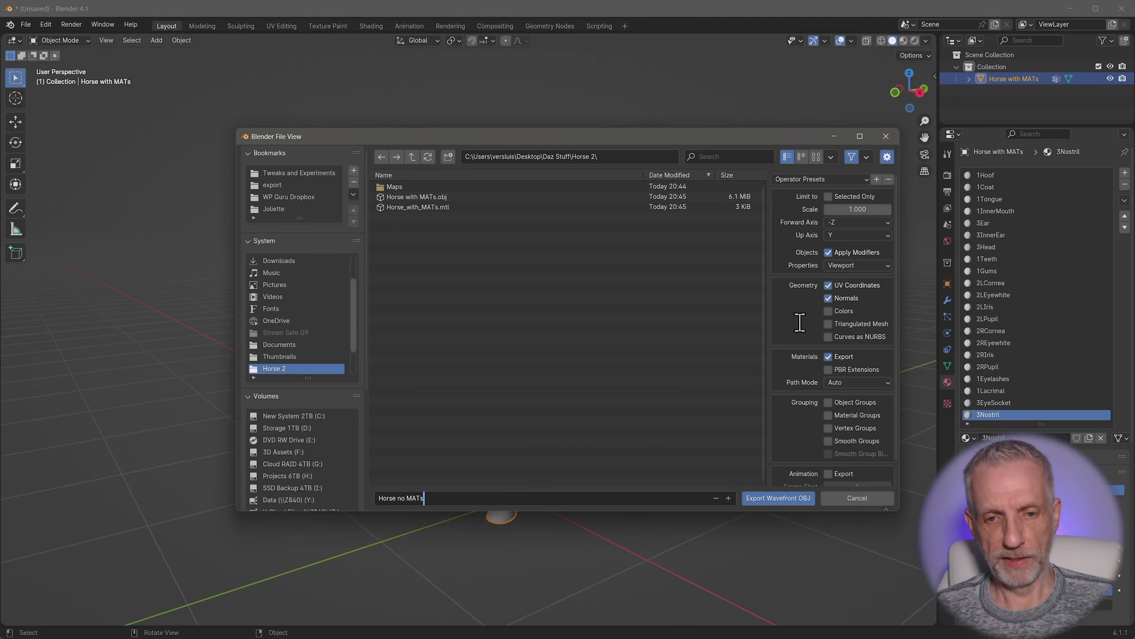
click(828, 357)
click(828, 356)
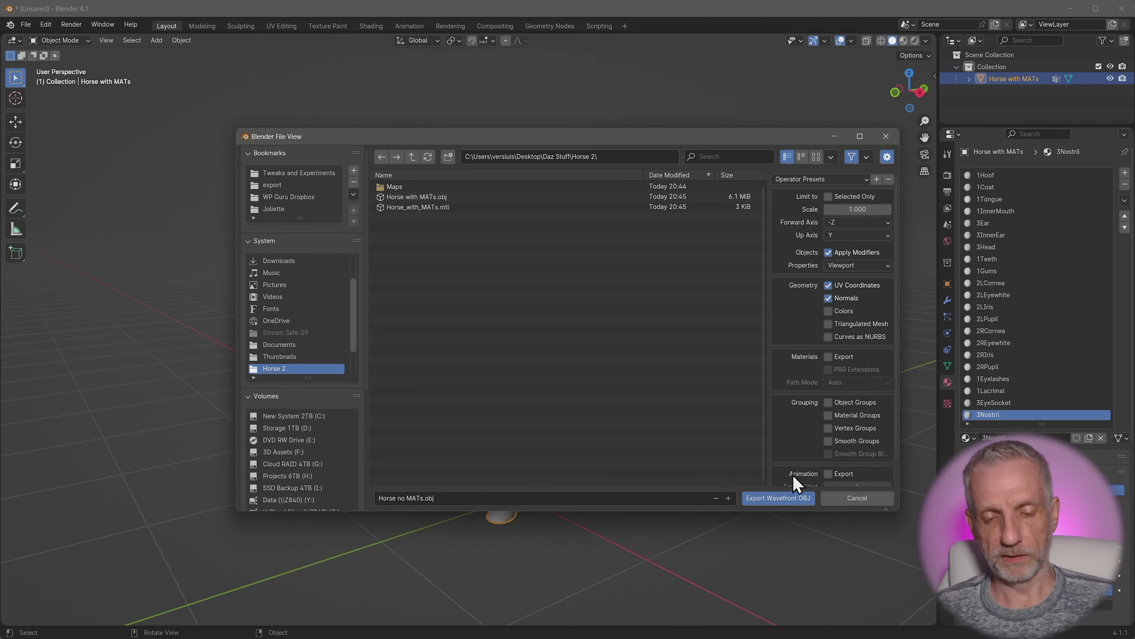
scroll(802, 411, down, 2)
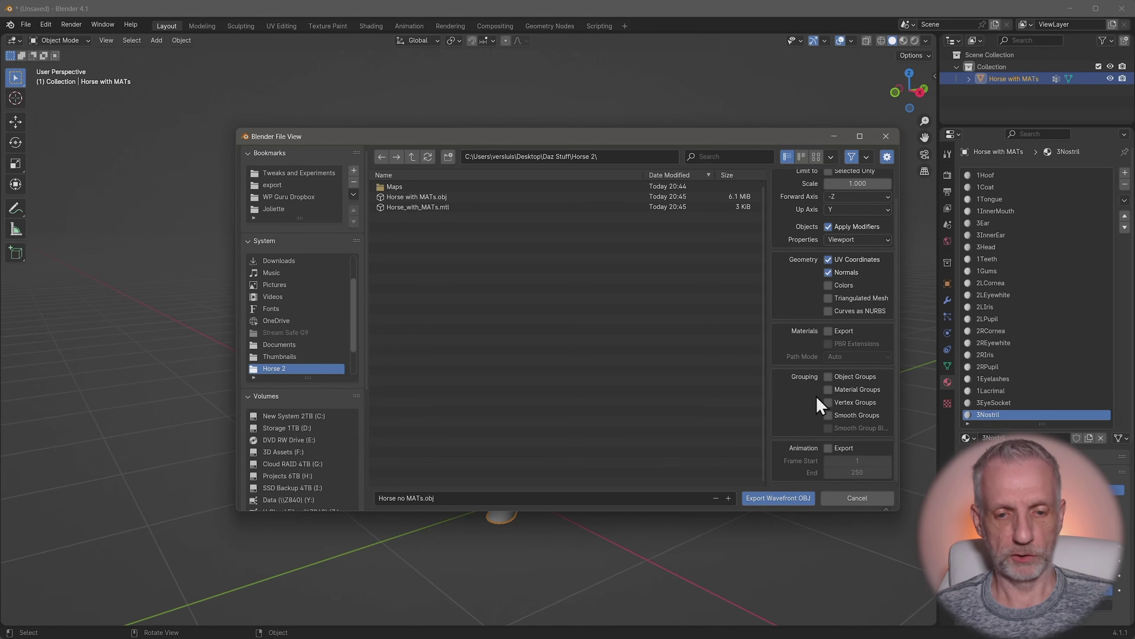
click(796, 500)
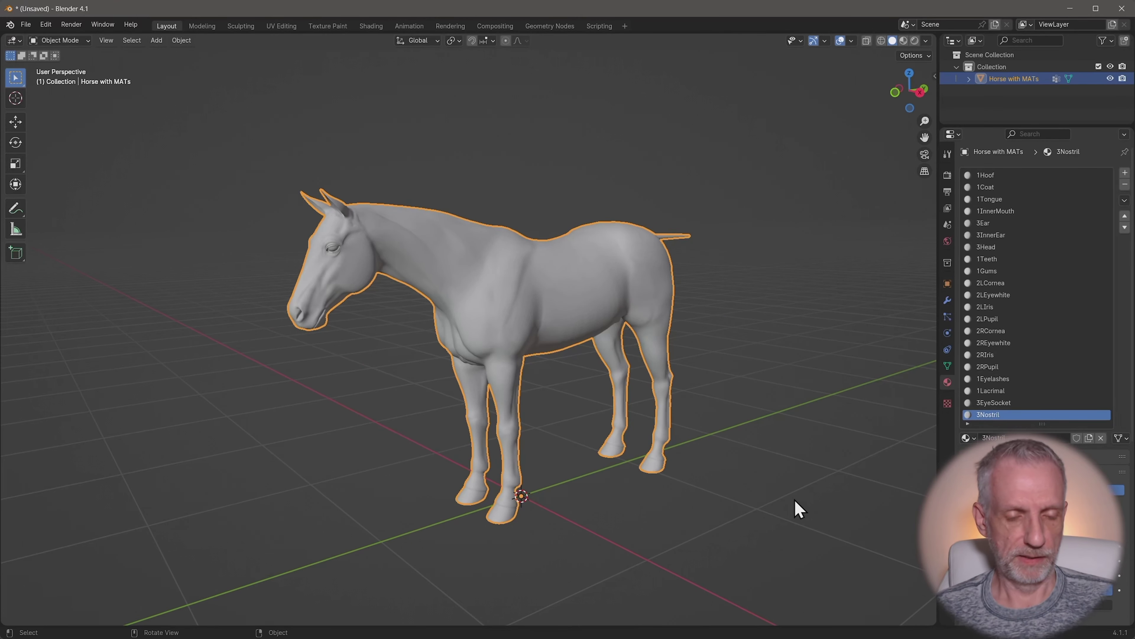
In Painter, start a new project using the Horse no MATs.obj mesh
key(alt+Tab)
key(alt+Tab)
key(alt+Tab)
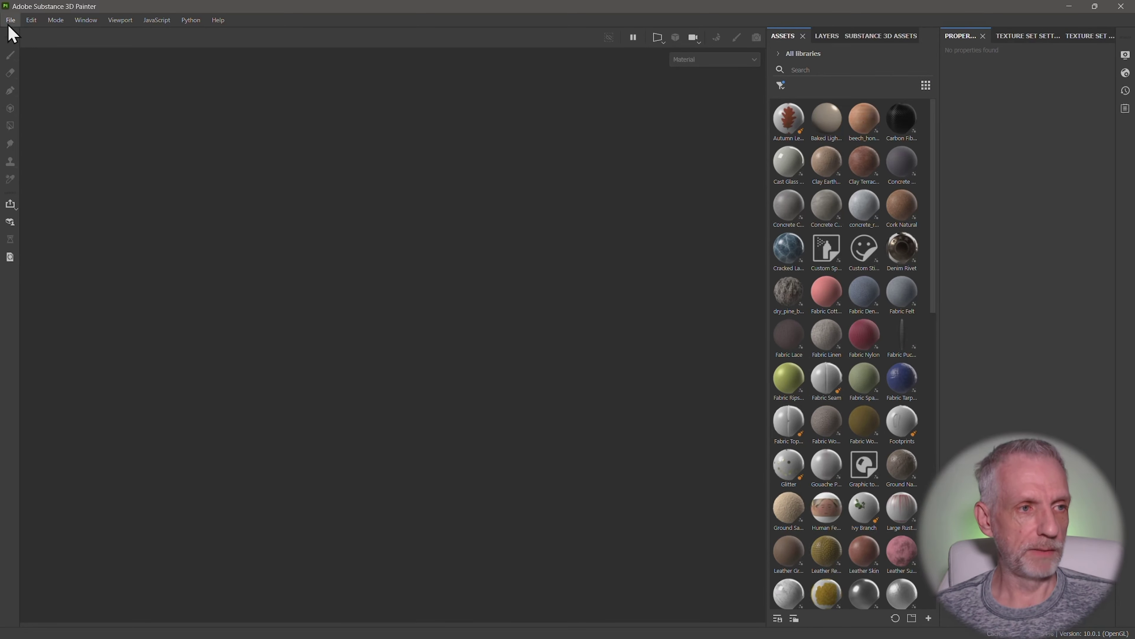
click(10, 21)
click(49, 34)
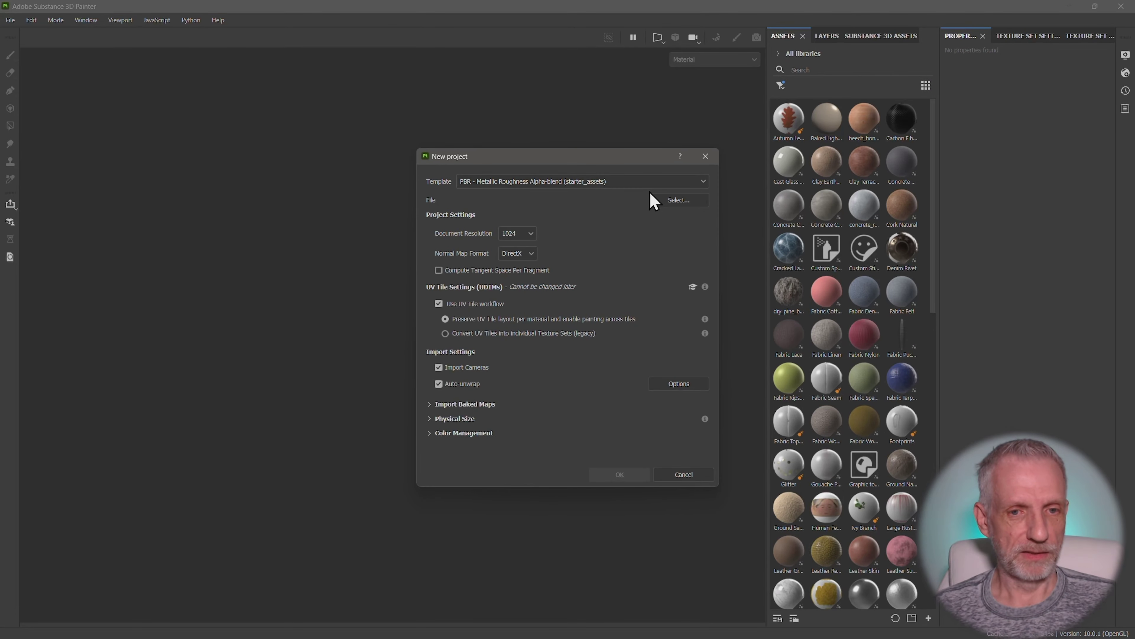
click(677, 202)
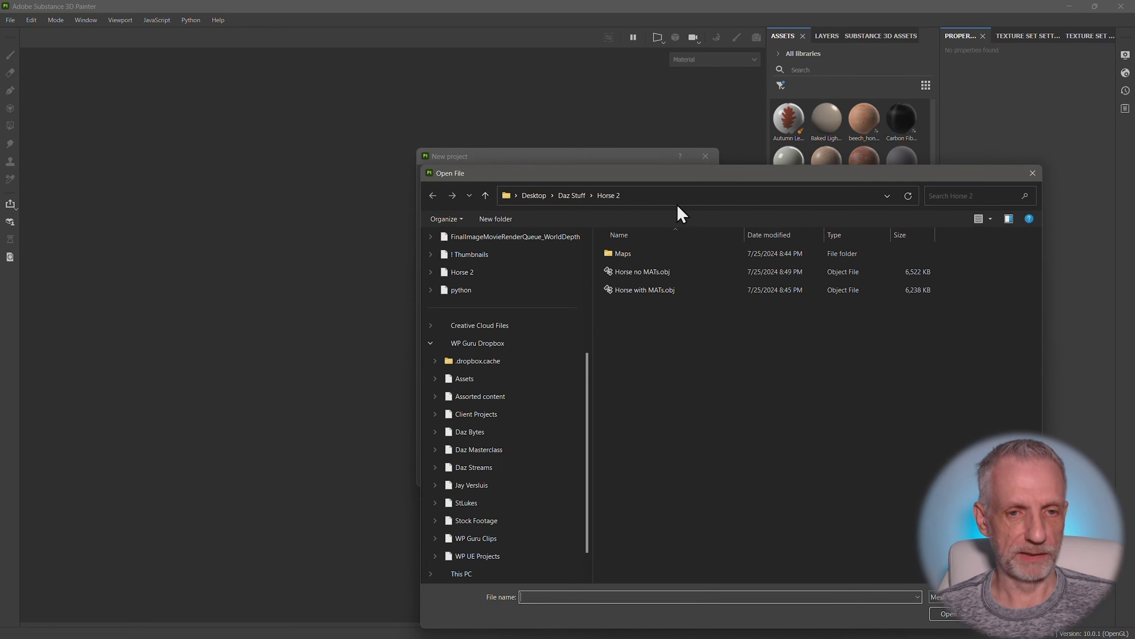
click(658, 275)
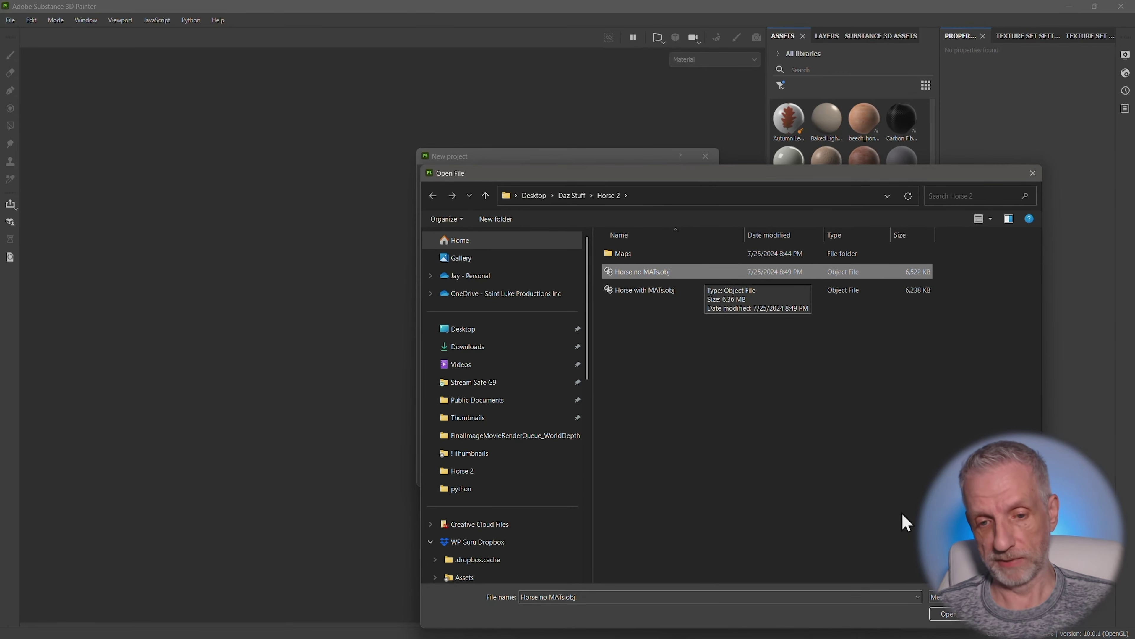
click(948, 612)
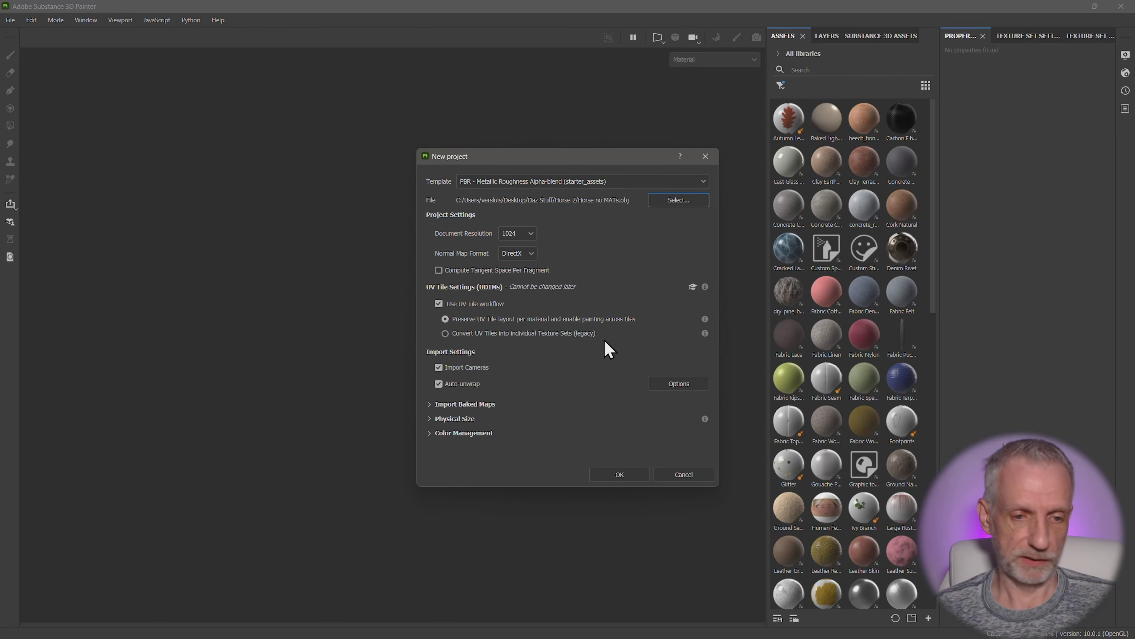
Import the Horse2 body, head and eye maps from the Maps folder, then create the project
click(430, 405)
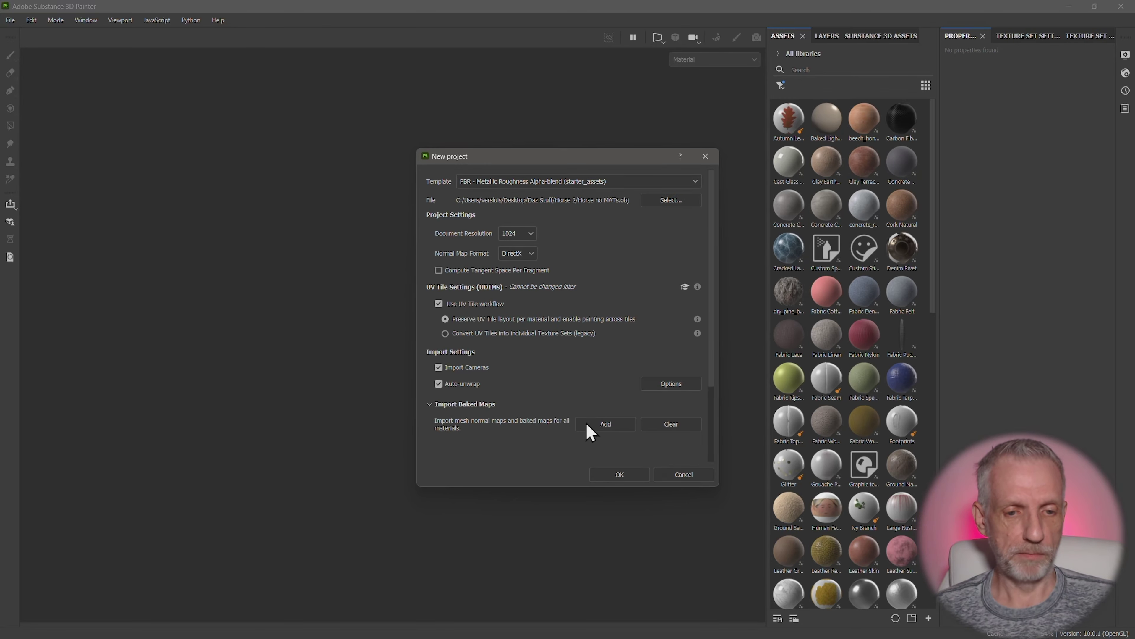
click(603, 428)
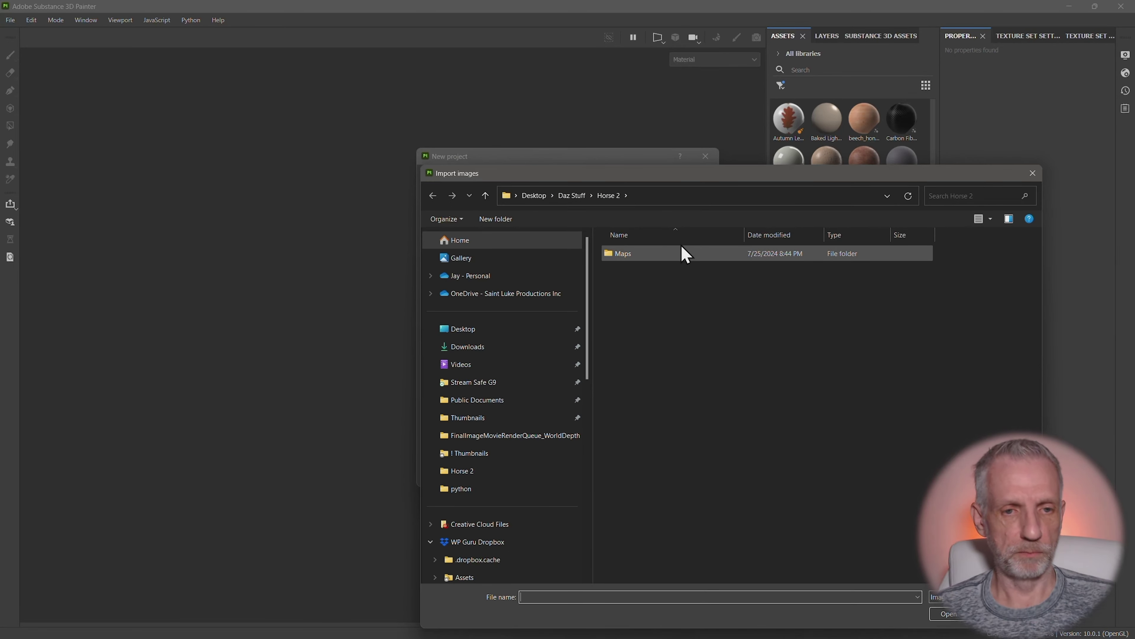
double_click(660, 255)
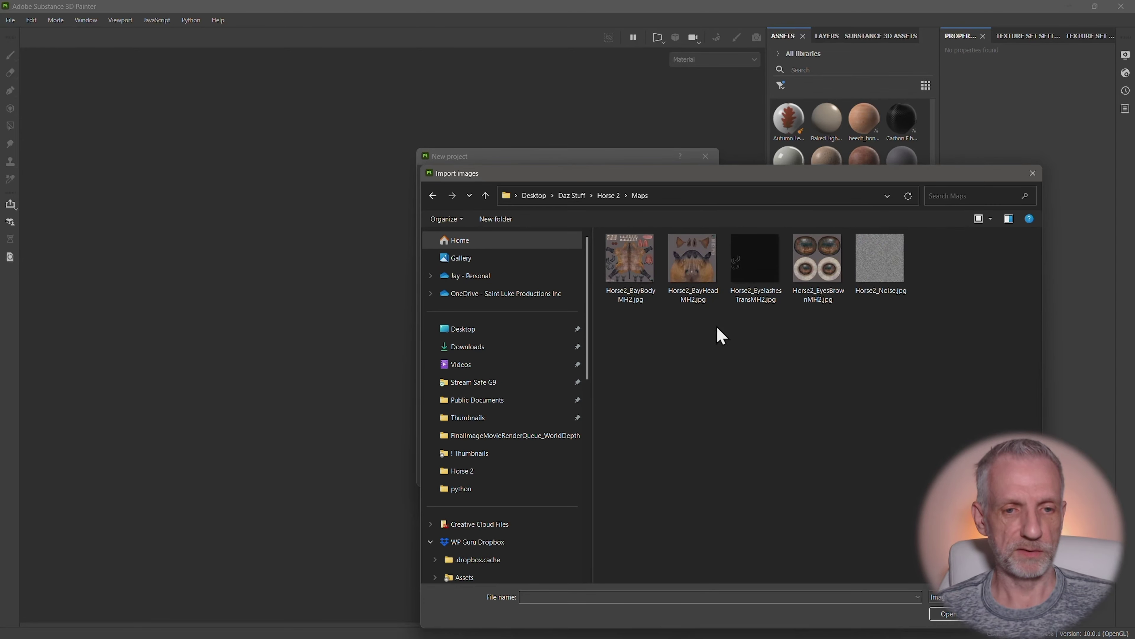
click(643, 273)
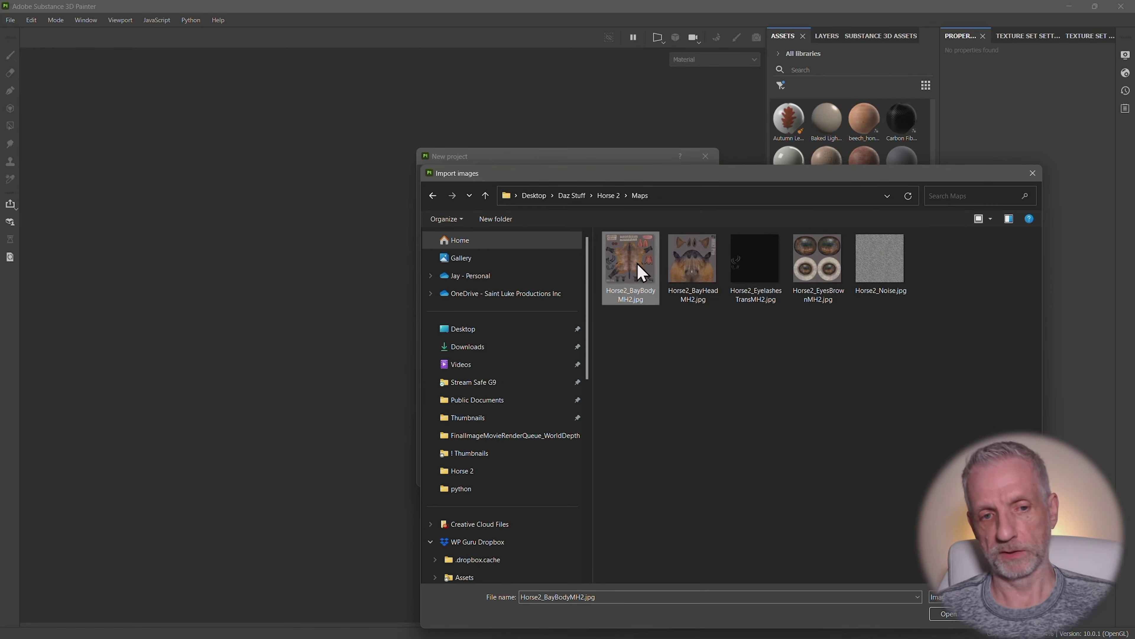
ctrl+click(704, 282)
ctrl+click(827, 279)
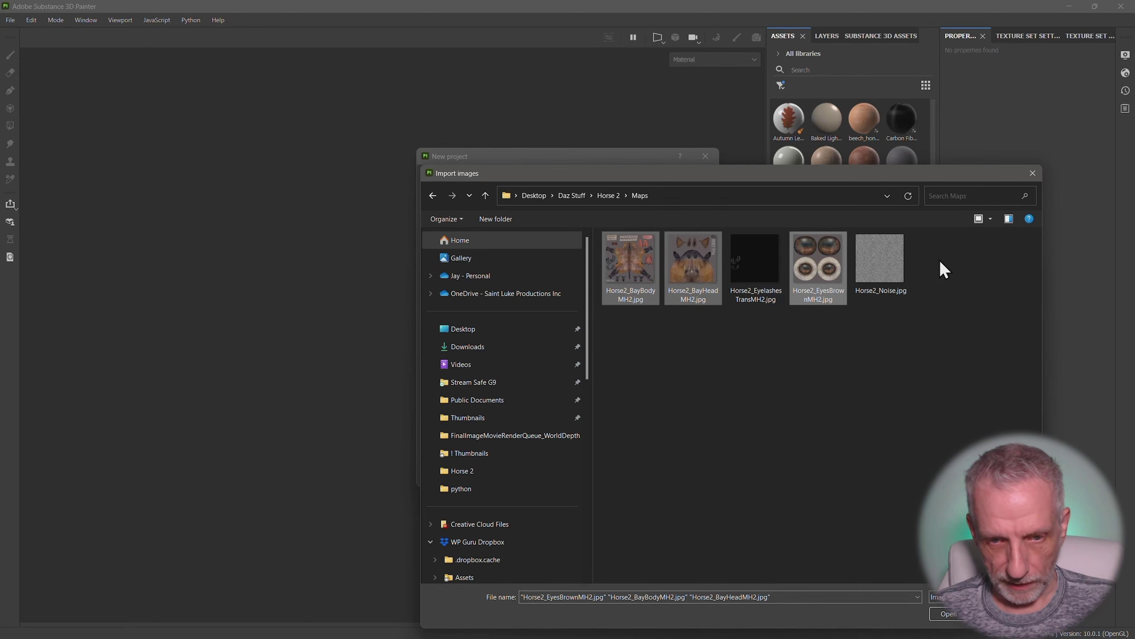
click(948, 614)
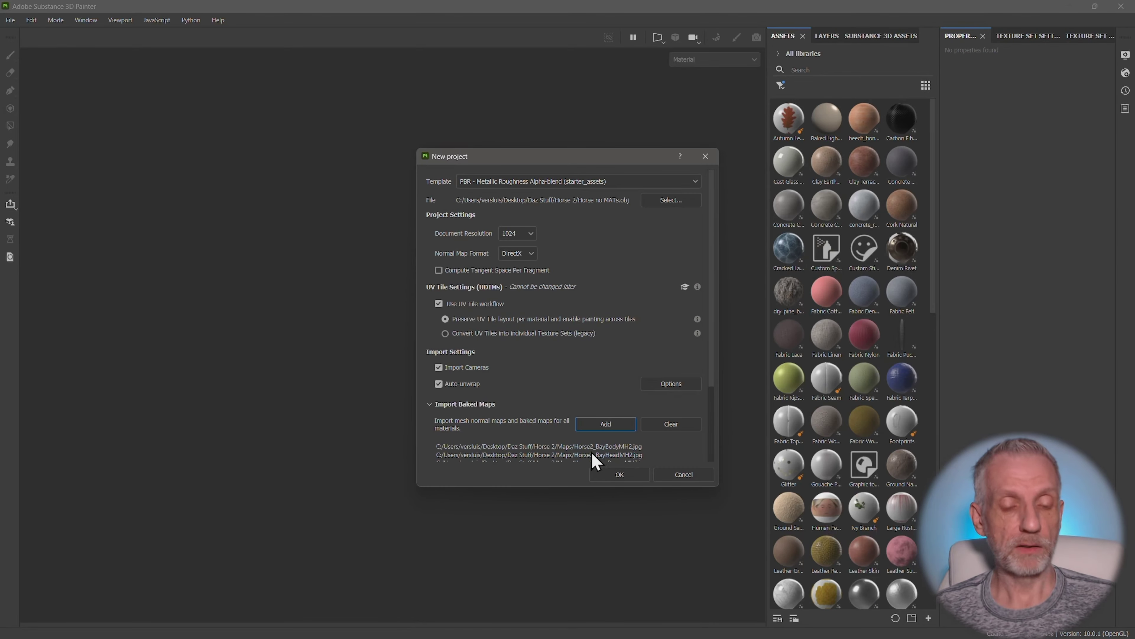
click(621, 476)
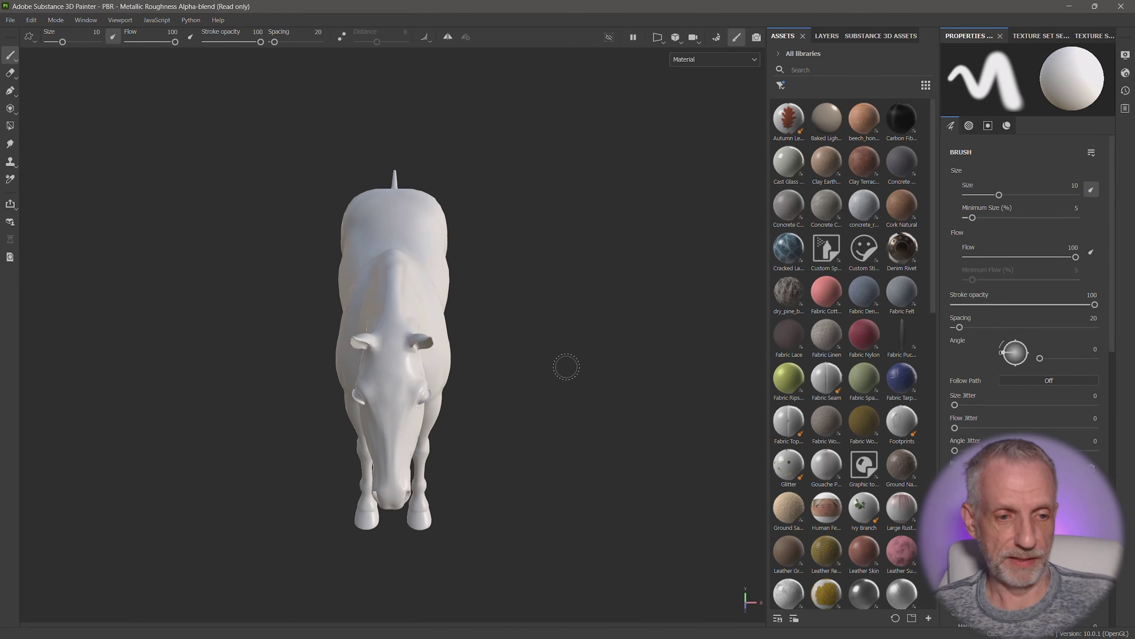
Delete the default paint layer, Layer 1, from the Layers stack
alt+drag(550, 360, 378, 281)
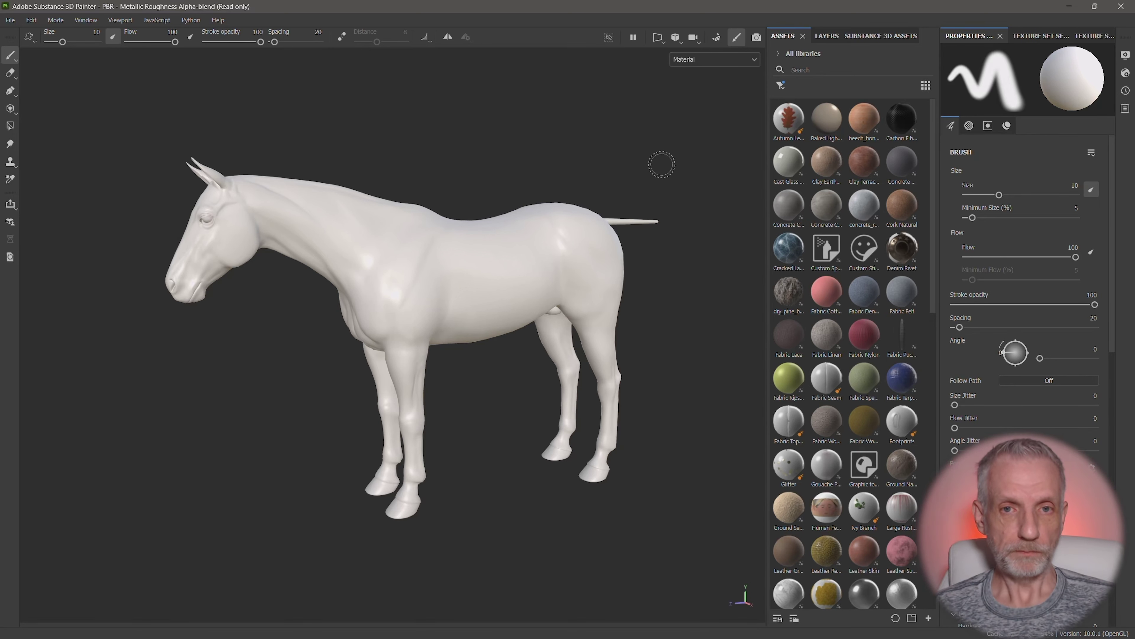
click(827, 36)
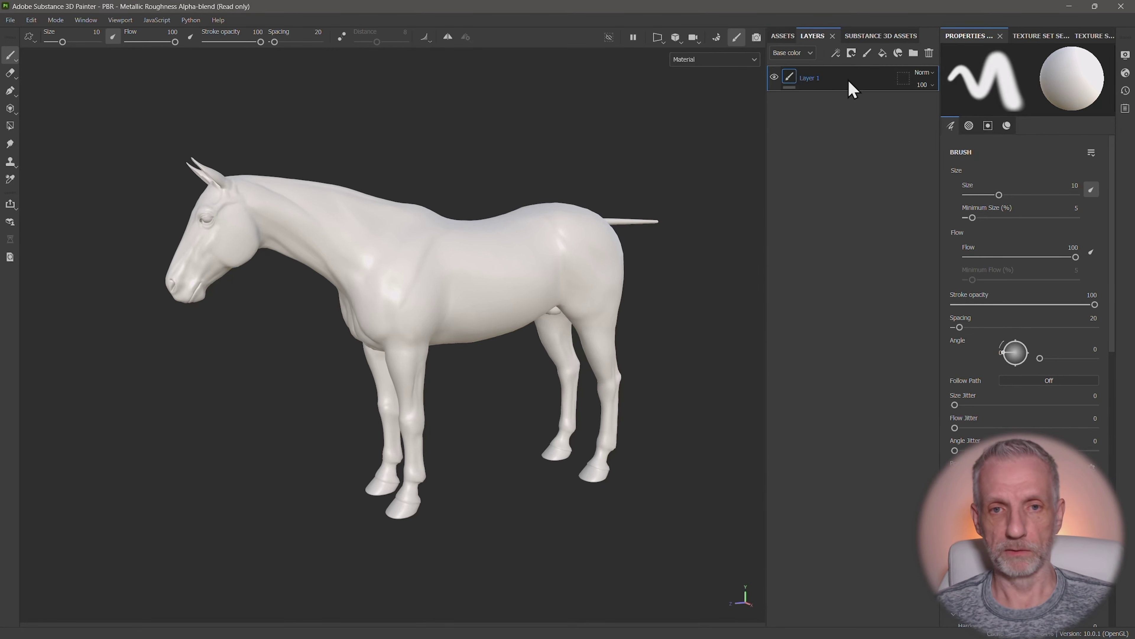
click(930, 54)
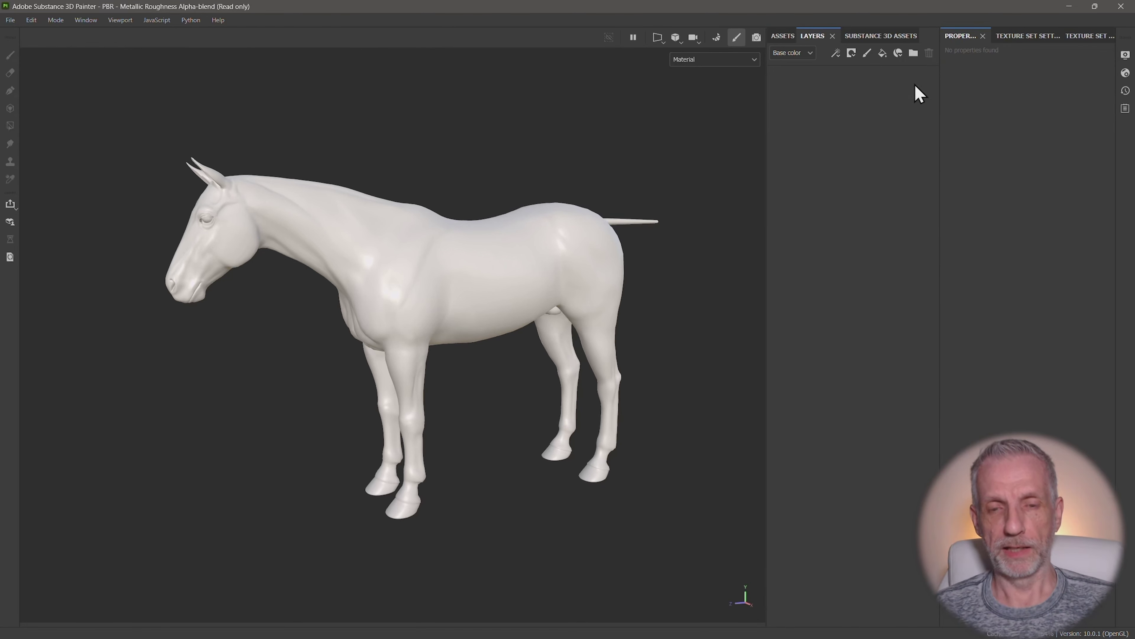
Filter the asset library to the project's textures and drop the BayHead texture onto the horse
click(787, 37)
click(780, 55)
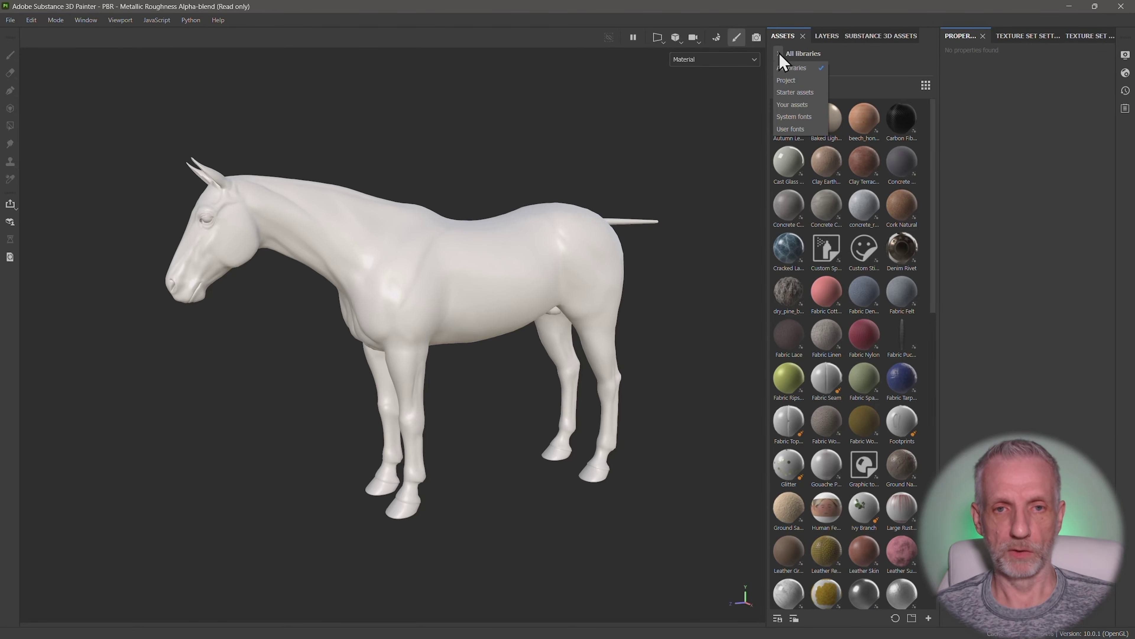
click(800, 80)
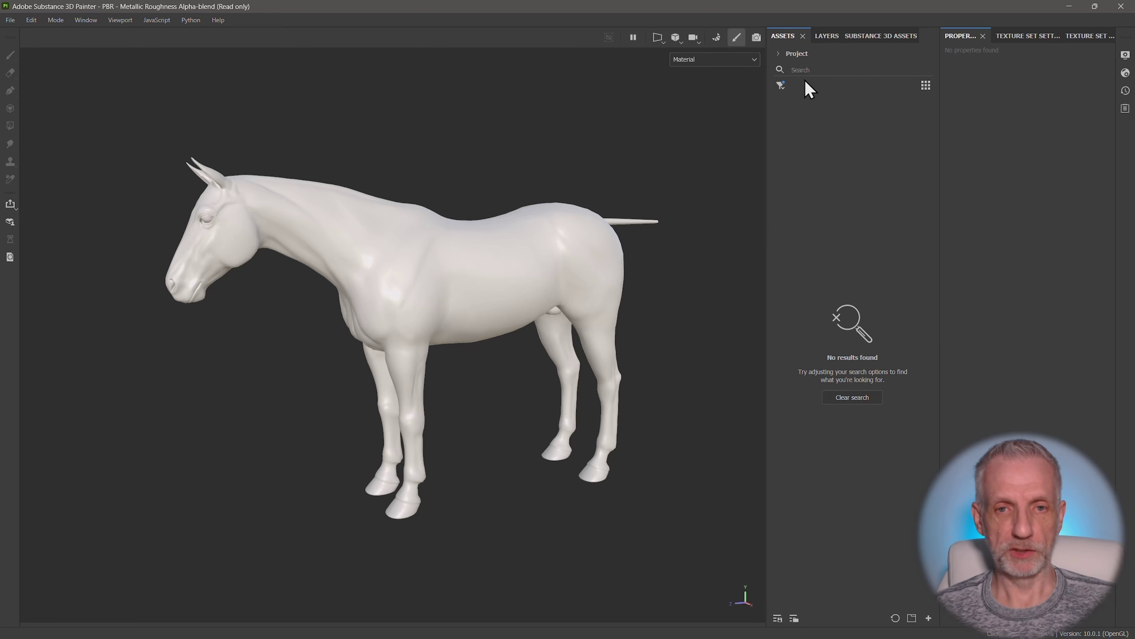
click(926, 86)
click(782, 86)
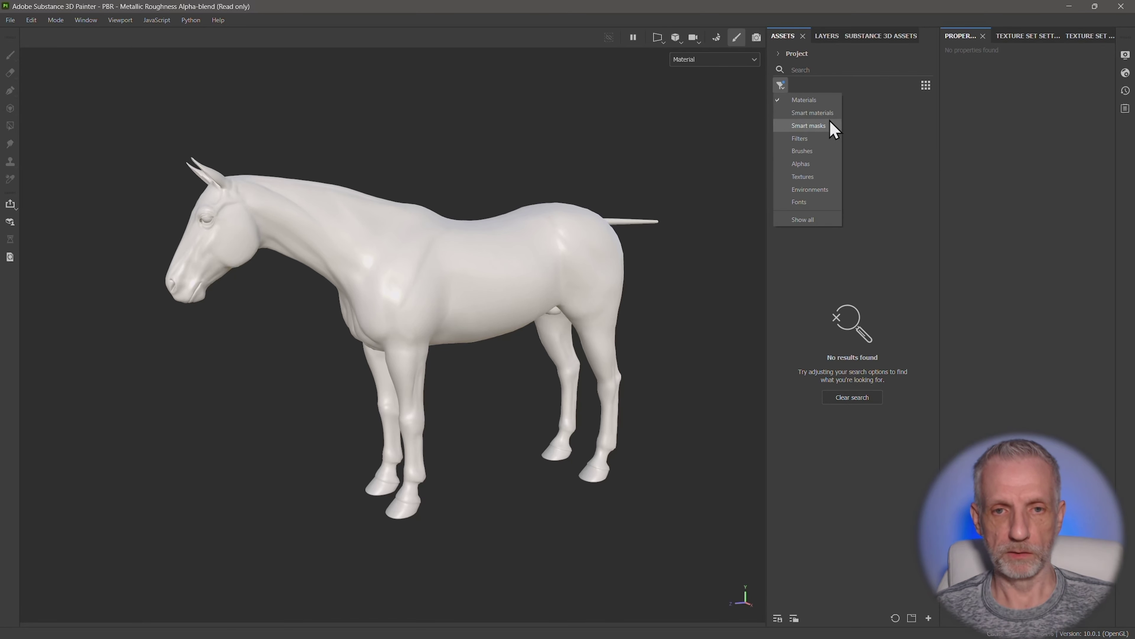
click(822, 177)
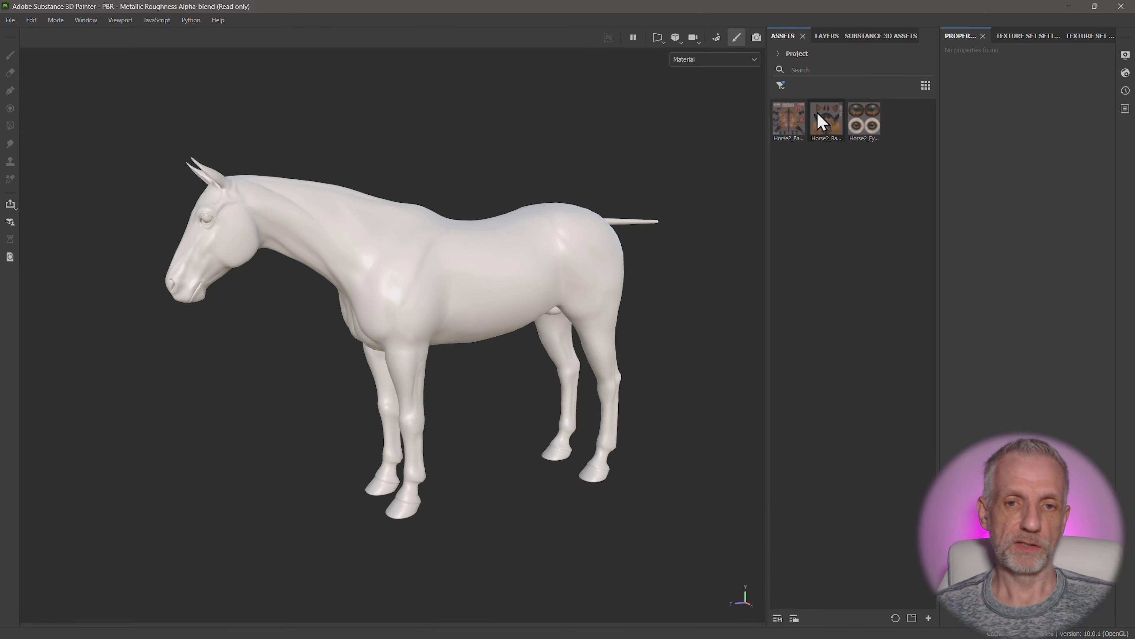
mouse_move(828, 119)
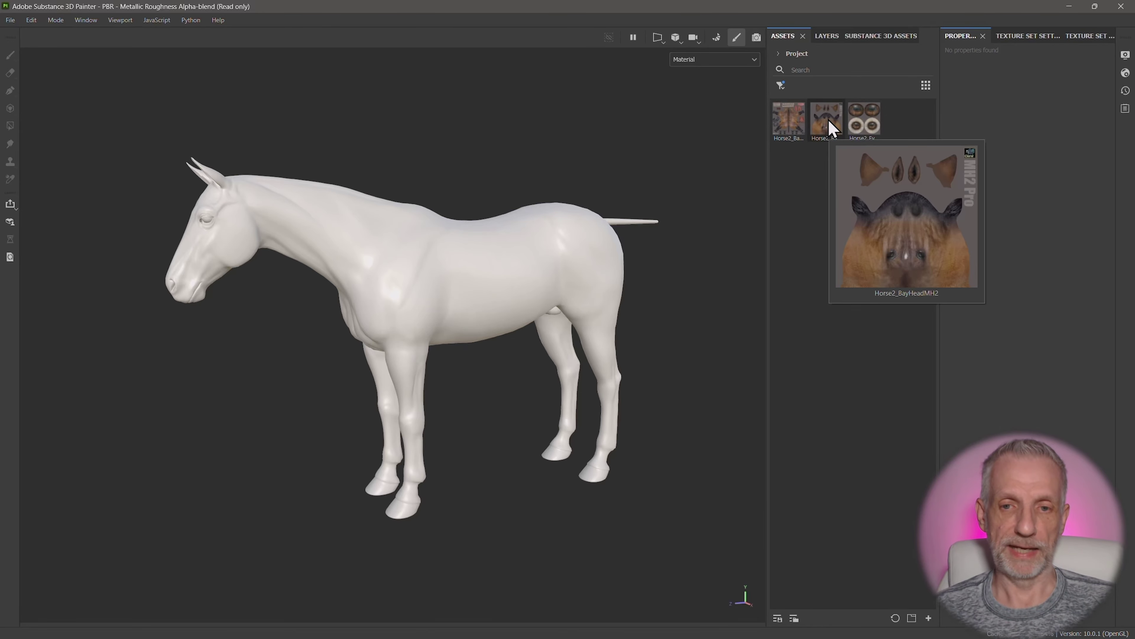
drag(827, 119, 442, 252)
Apply Horse2_BayHeadMH2 as base color with UV projection across the horse
click(478, 279)
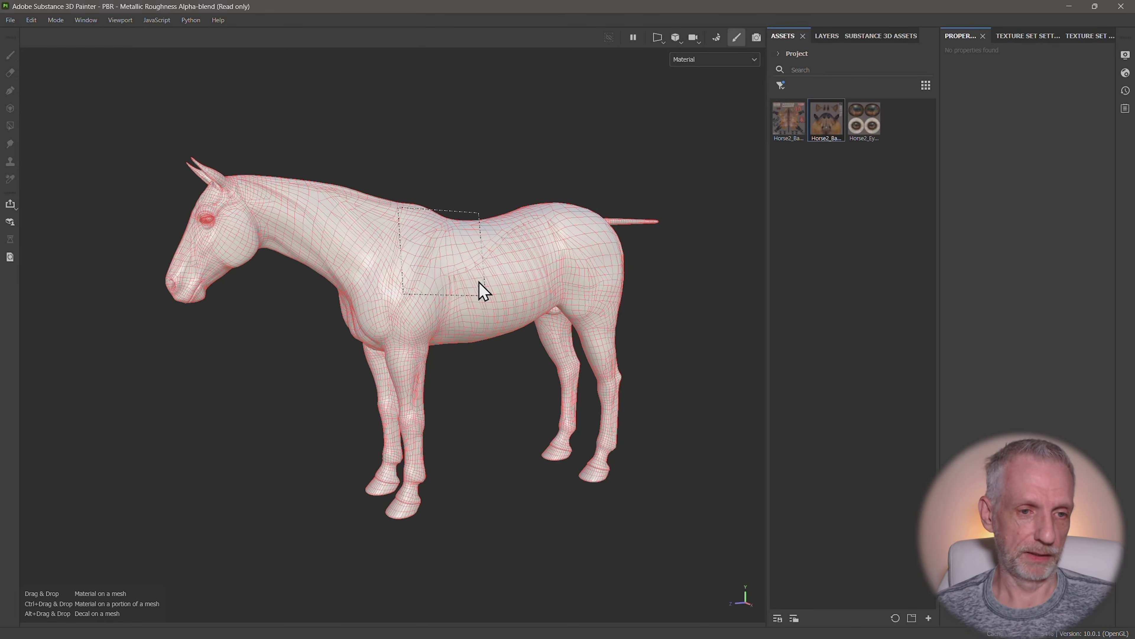
mouse_move(489, 304)
alt+mouse_down()
mouse_move(517, 299)
mouse_move(398, 313)
mouse_move(487, 300)
alt+mouse_up()
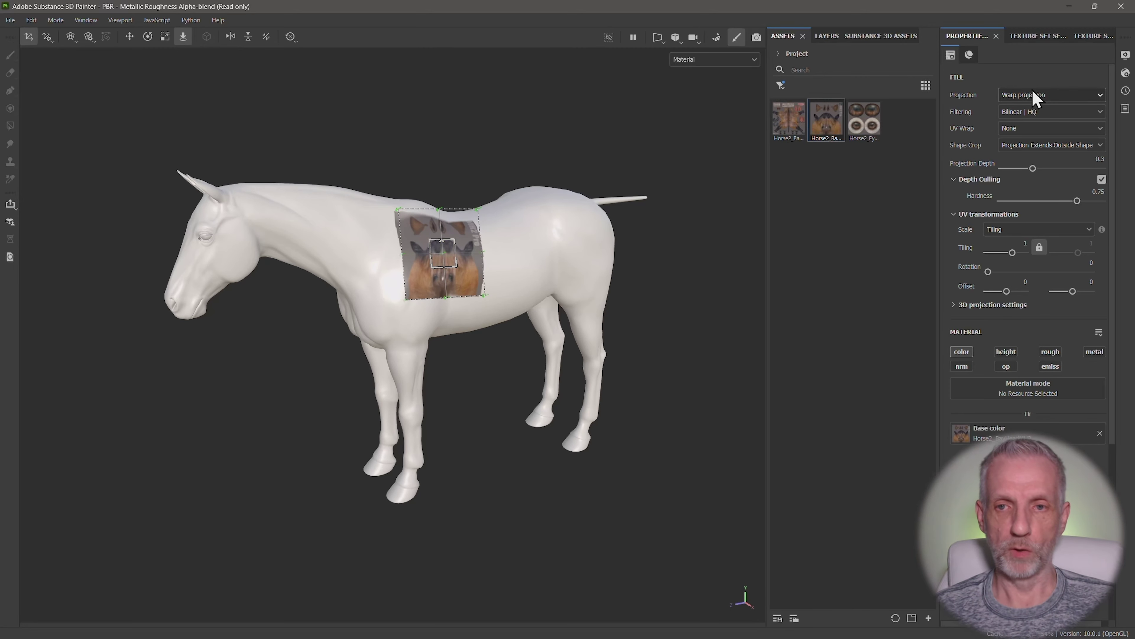
click(1068, 95)
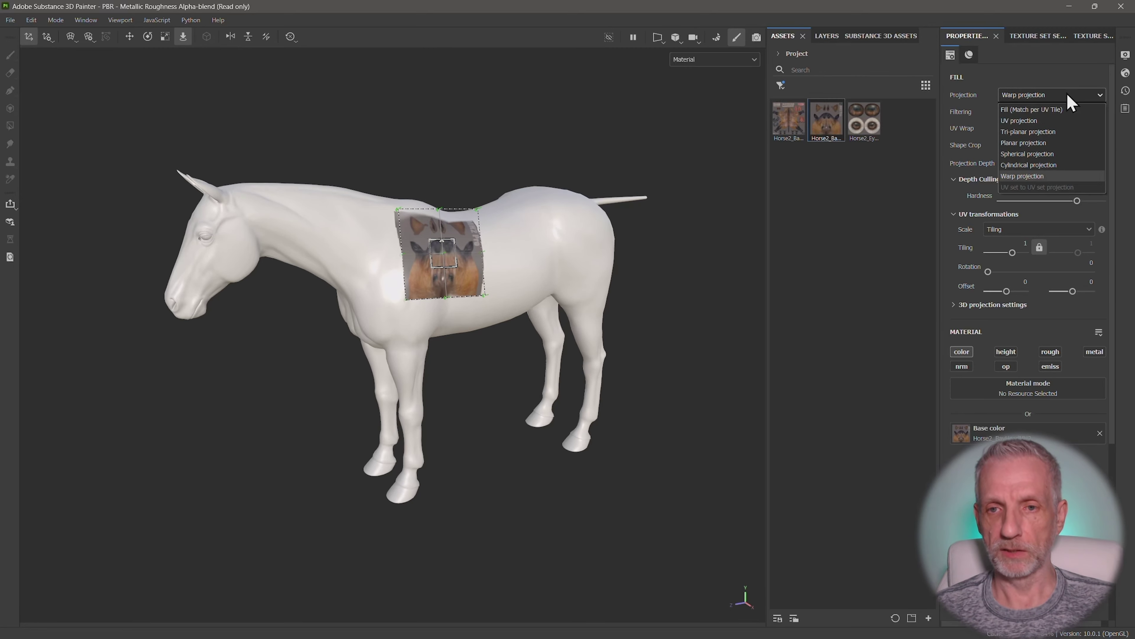
click(1055, 119)
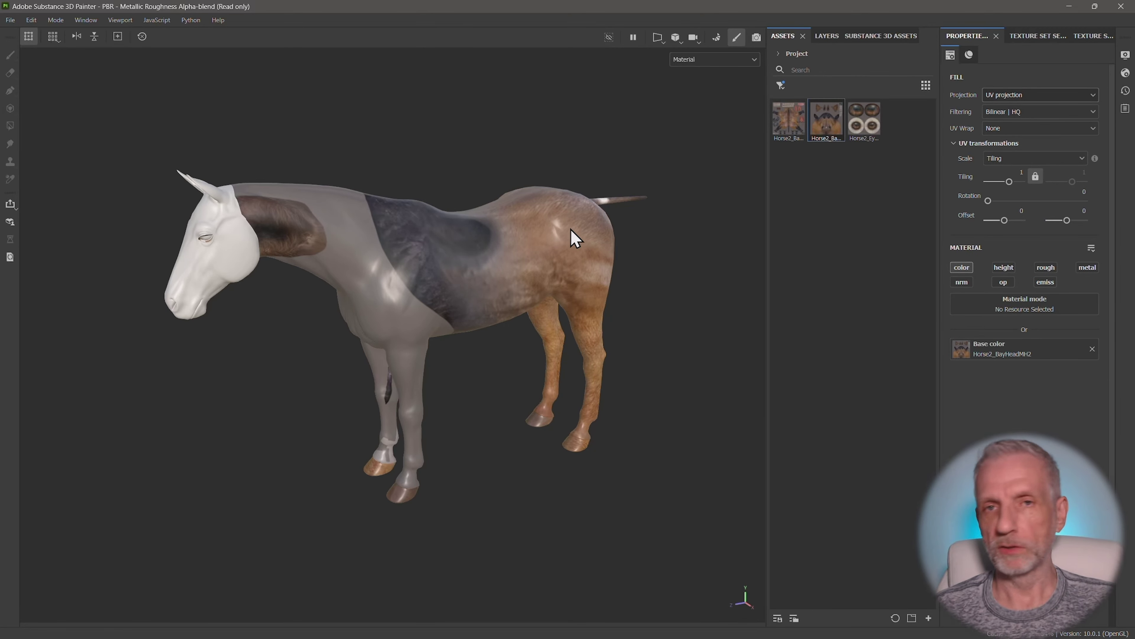
alt+middle_drag(515, 243, 513, 249)
alt+drag(512, 249, 456, 218)
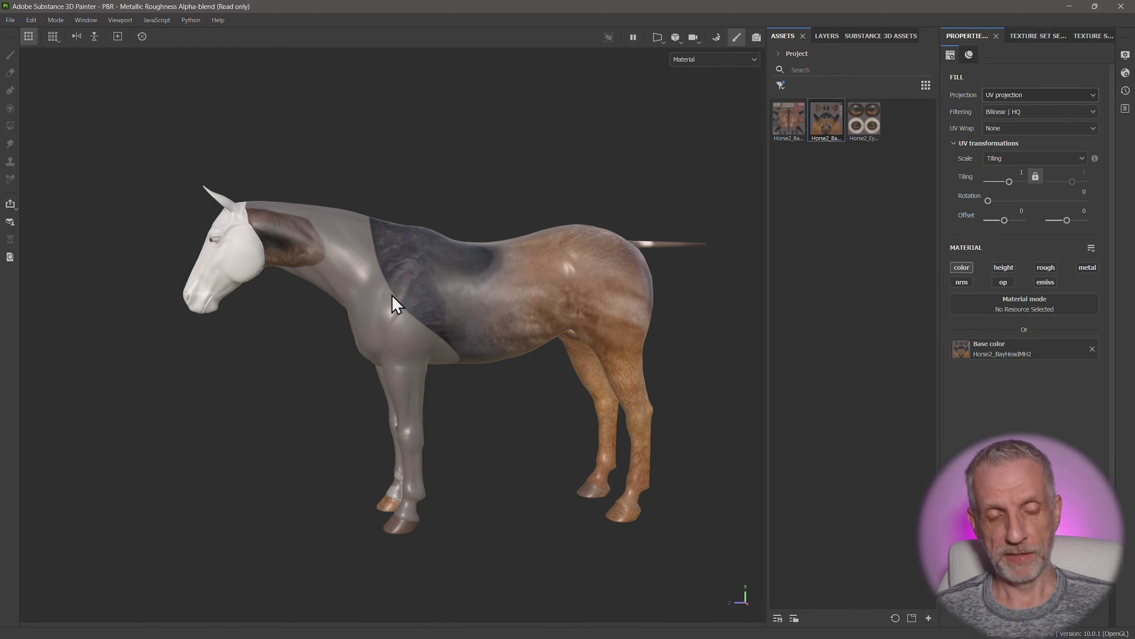
alt+drag(393, 304, 456, 306)
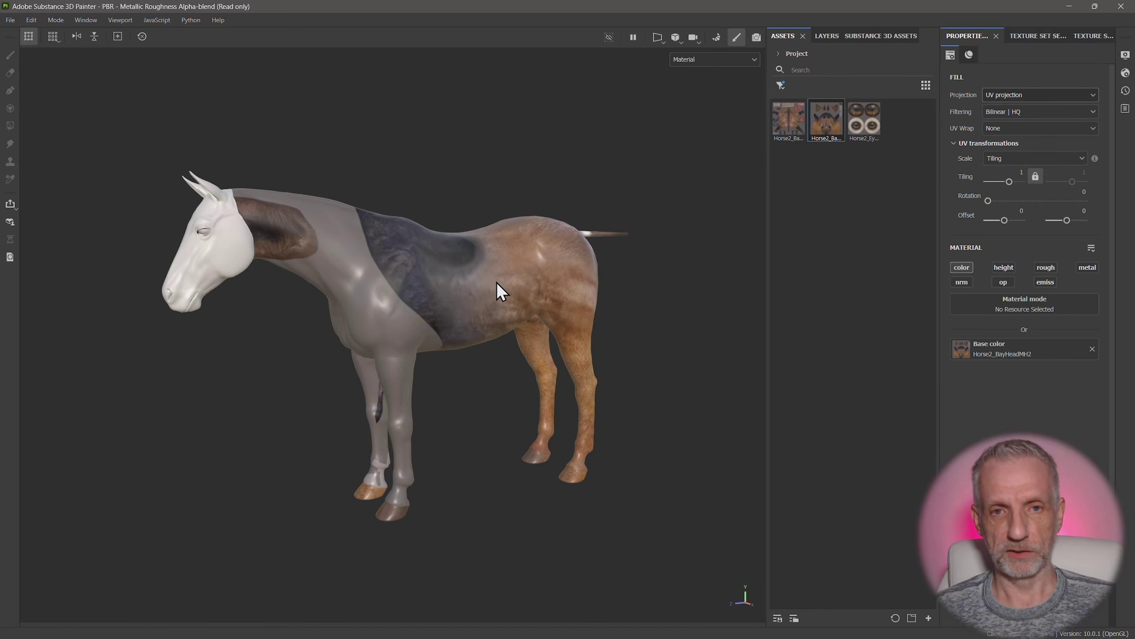
Restrict the BayHead fill's geometry mask to tile 1003 by excluding tiles 1001 and 1002
click(824, 37)
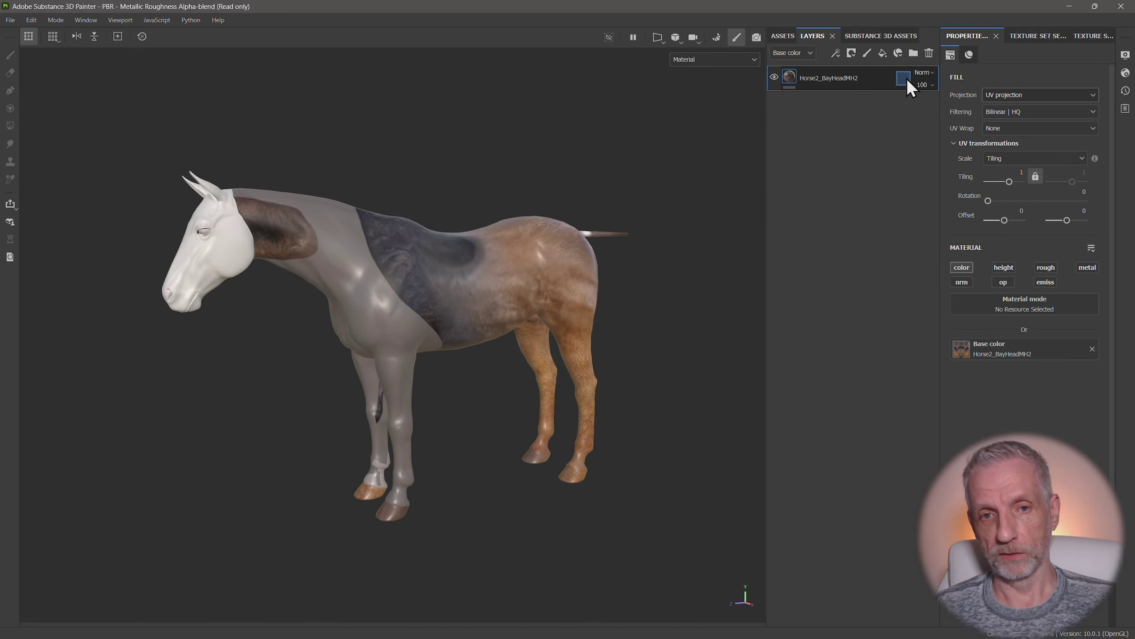
mouse_move(856, 87)
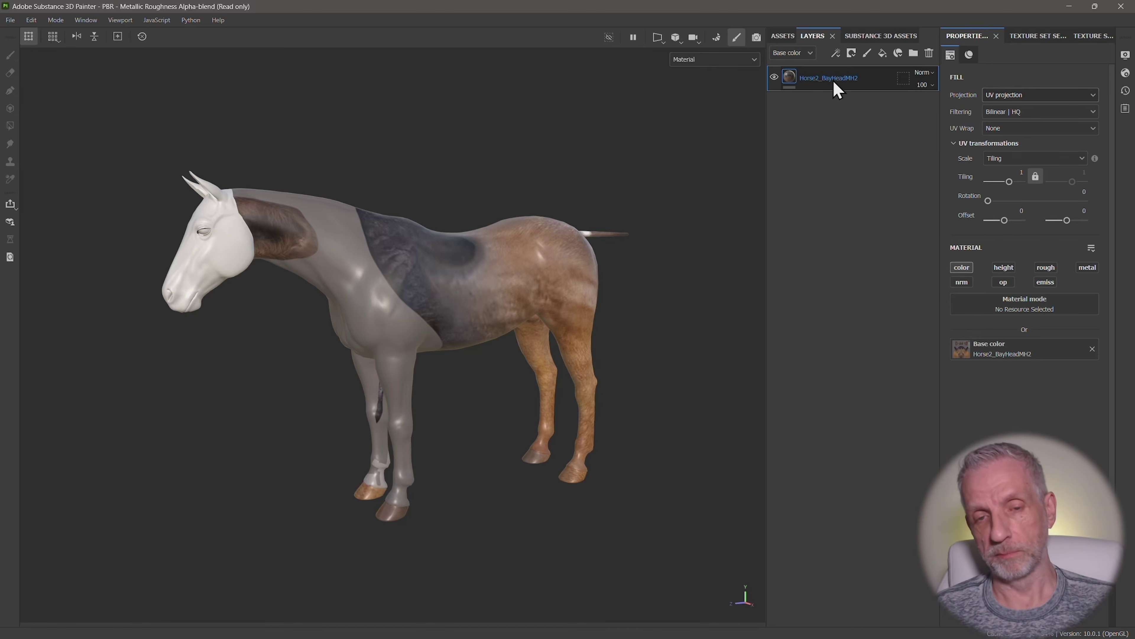
click(903, 81)
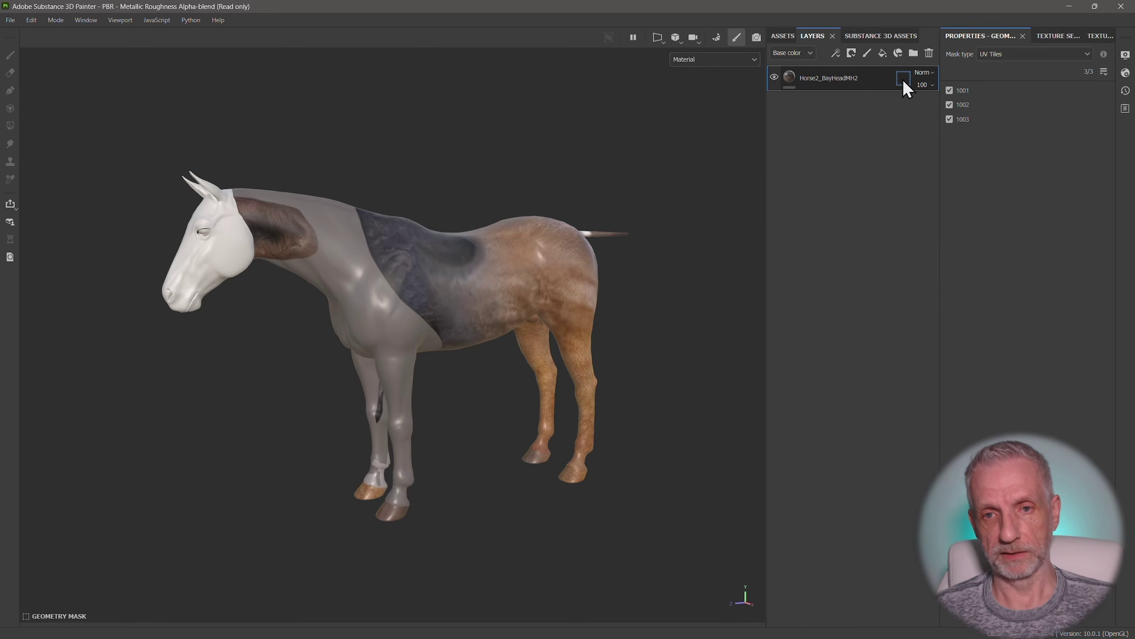
click(978, 118)
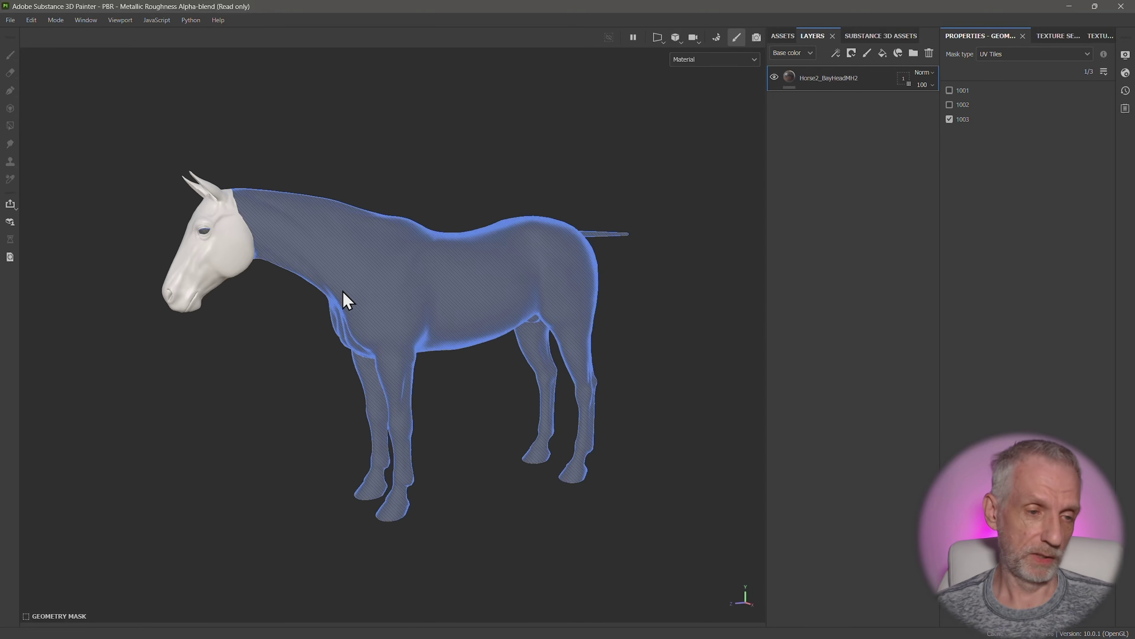
alt+drag(187, 315, 237, 295)
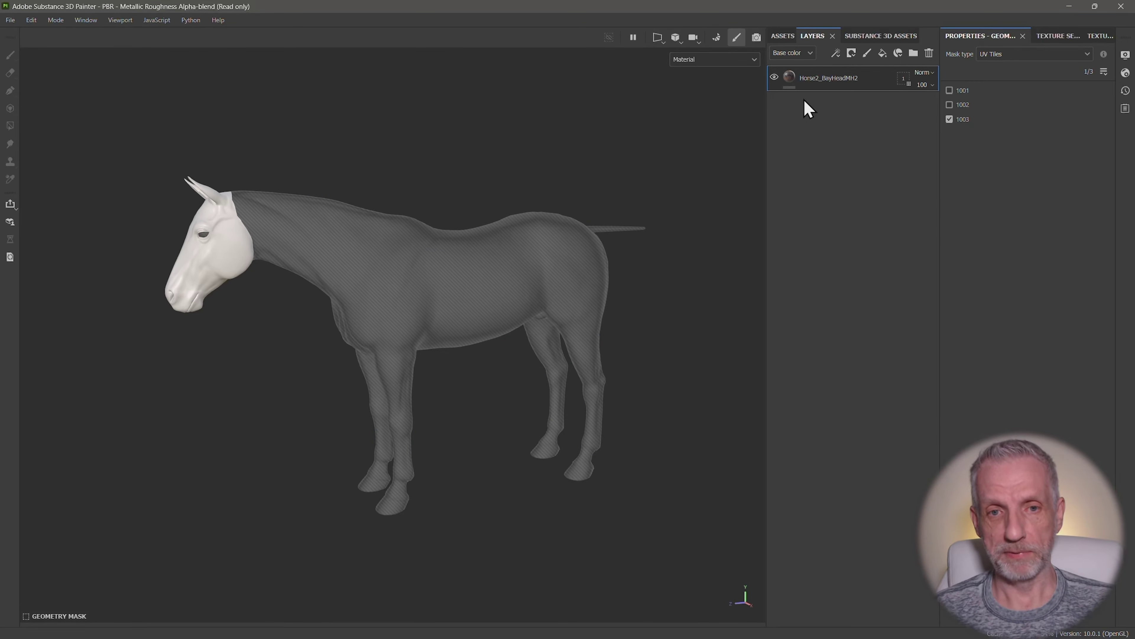
click(791, 78)
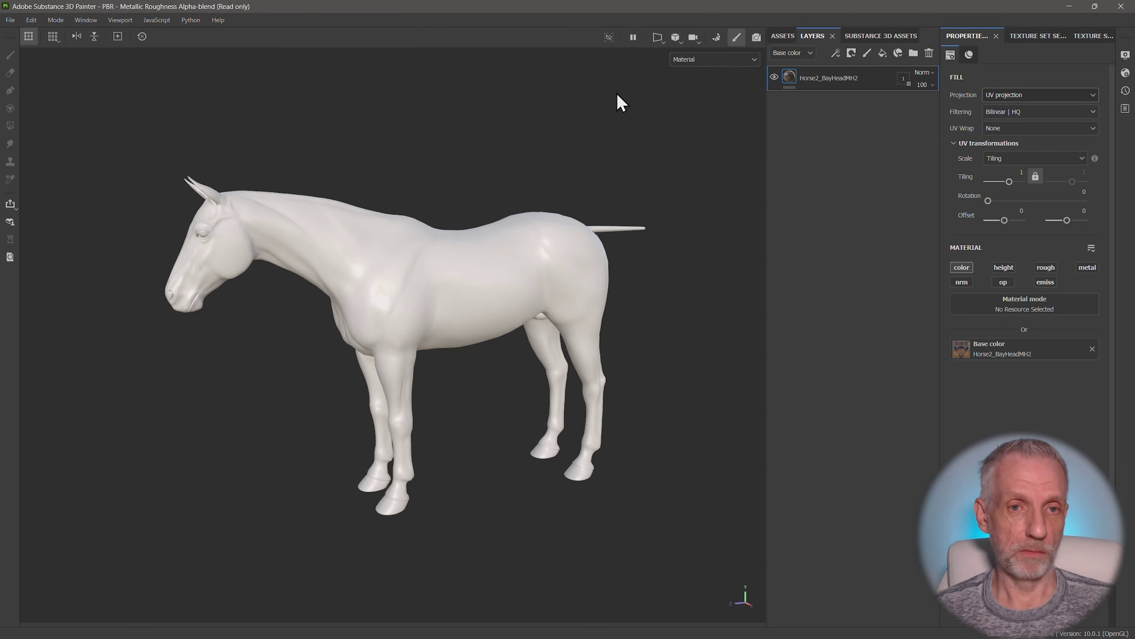
Switch the viewport to the 3D/2D split layout to show the UV tiles
click(663, 43)
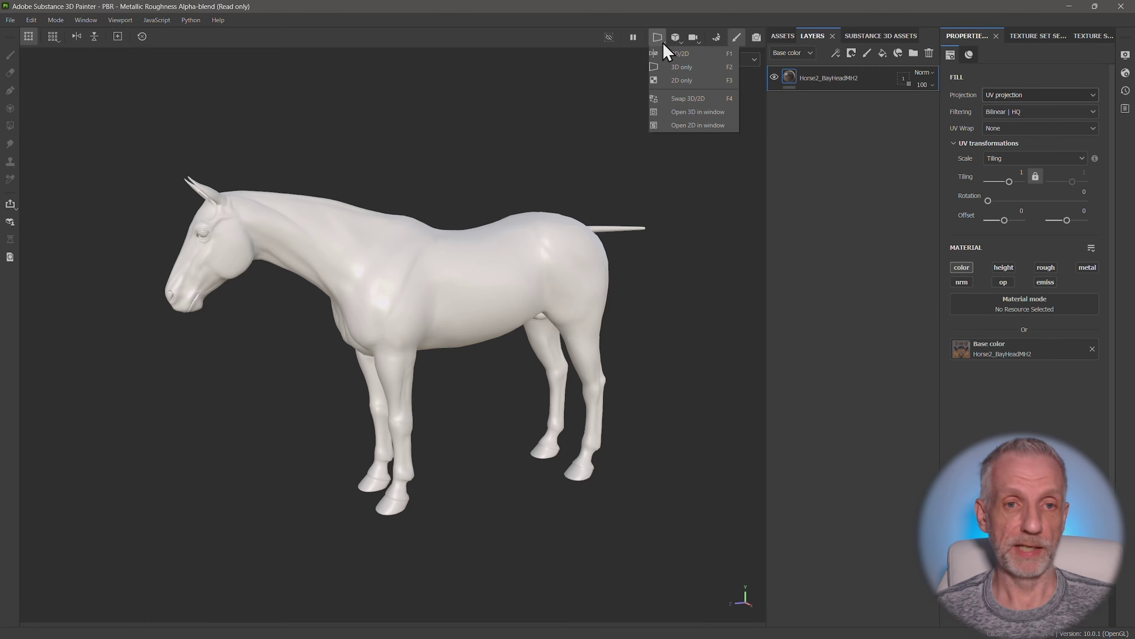
click(688, 54)
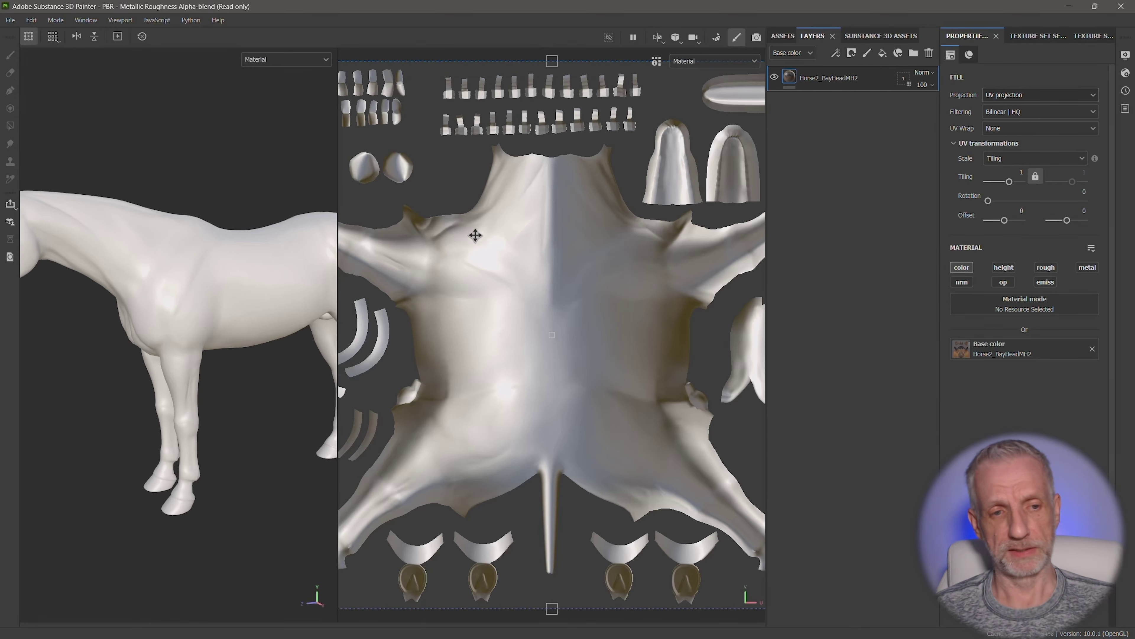
scroll(470, 240, down, 10)
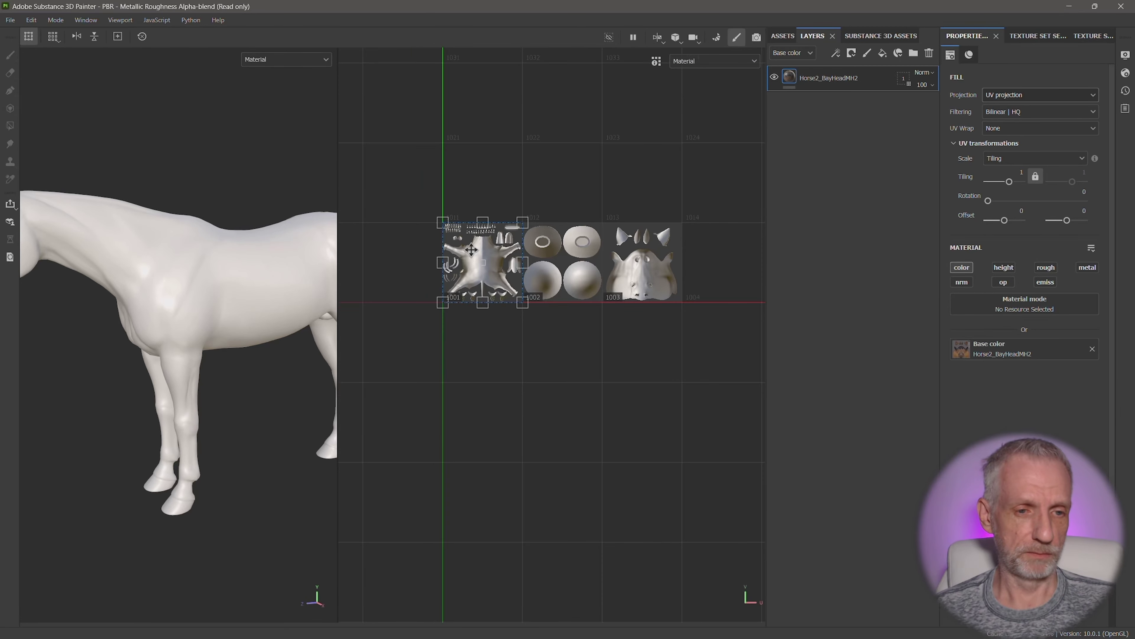
alt+drag(159, 334, 239, 309)
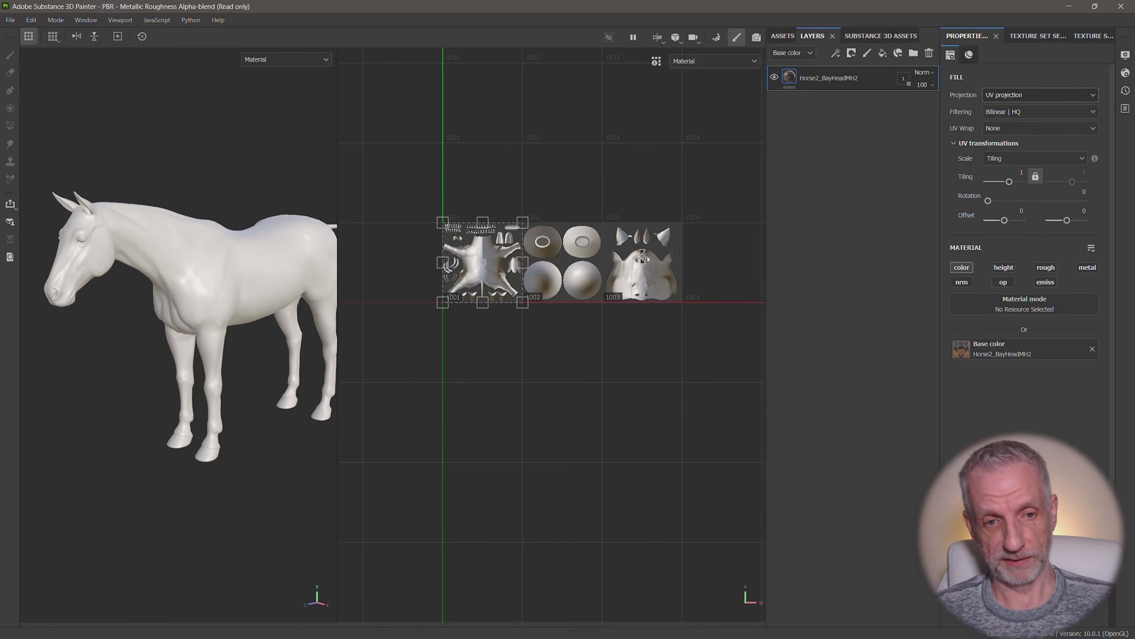
Set the BayHead fill's Offset U to 2 and Offset V to 0, placing it on tile 1003
scroll(630, 263, up, 3)
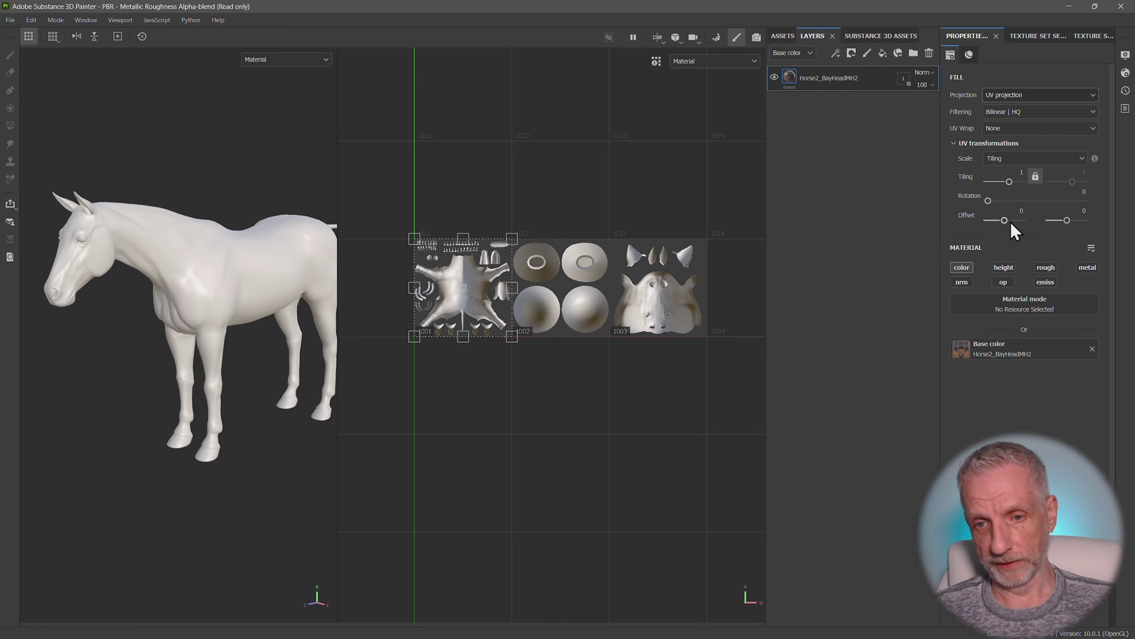
drag(1009, 221, 1078, 221)
click(1081, 210)
text(0)
key(Return)
drag(1002, 220, 1004, 221)
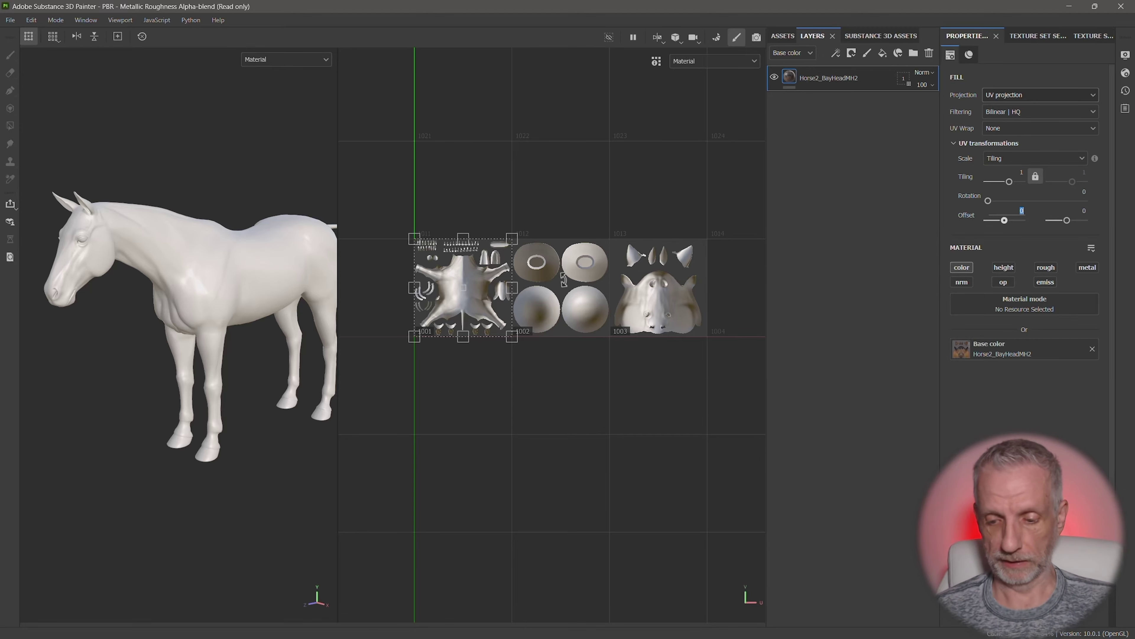
text(2)
key(Return)
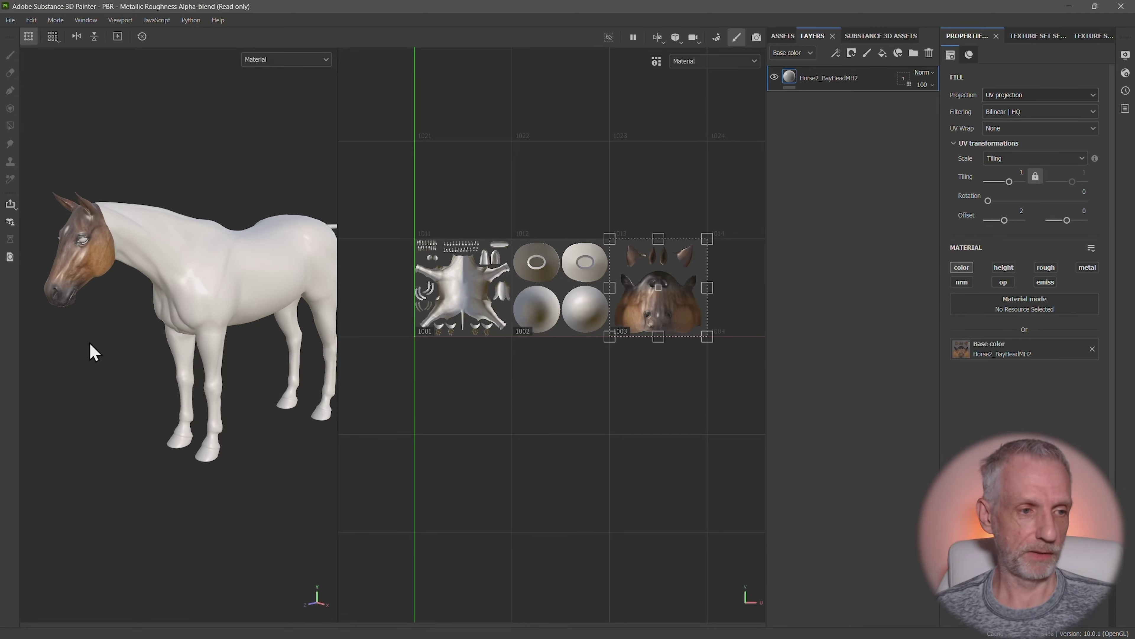
alt+drag(96, 335, 67, 277)
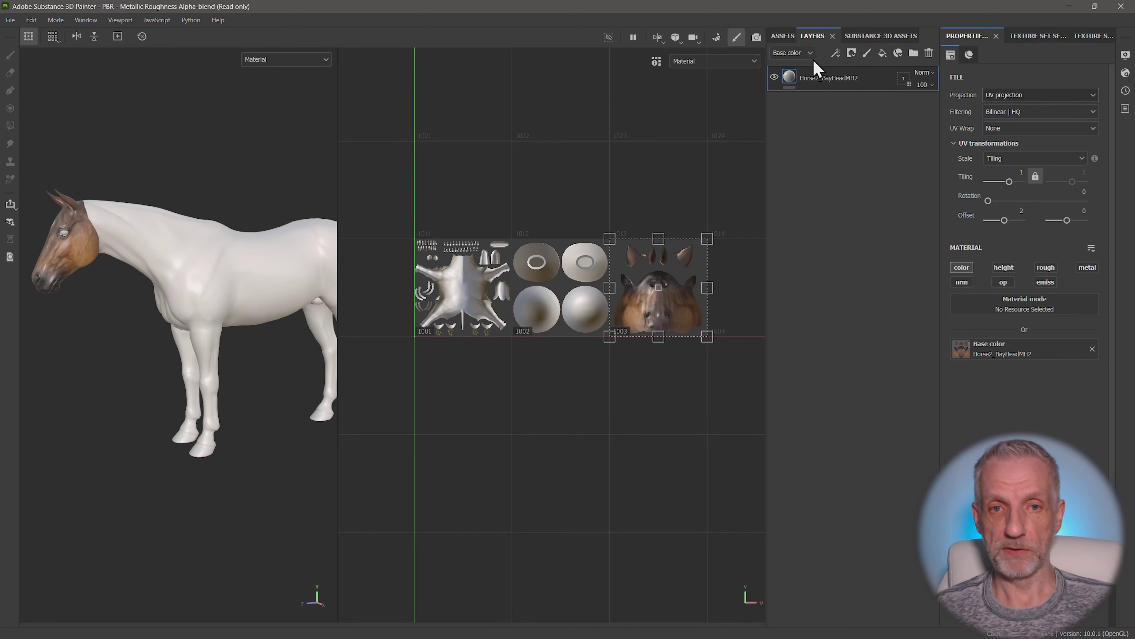
Drop the Horse2_BayBodyMH2 texture onto the horse as a UV-projected fill
click(785, 35)
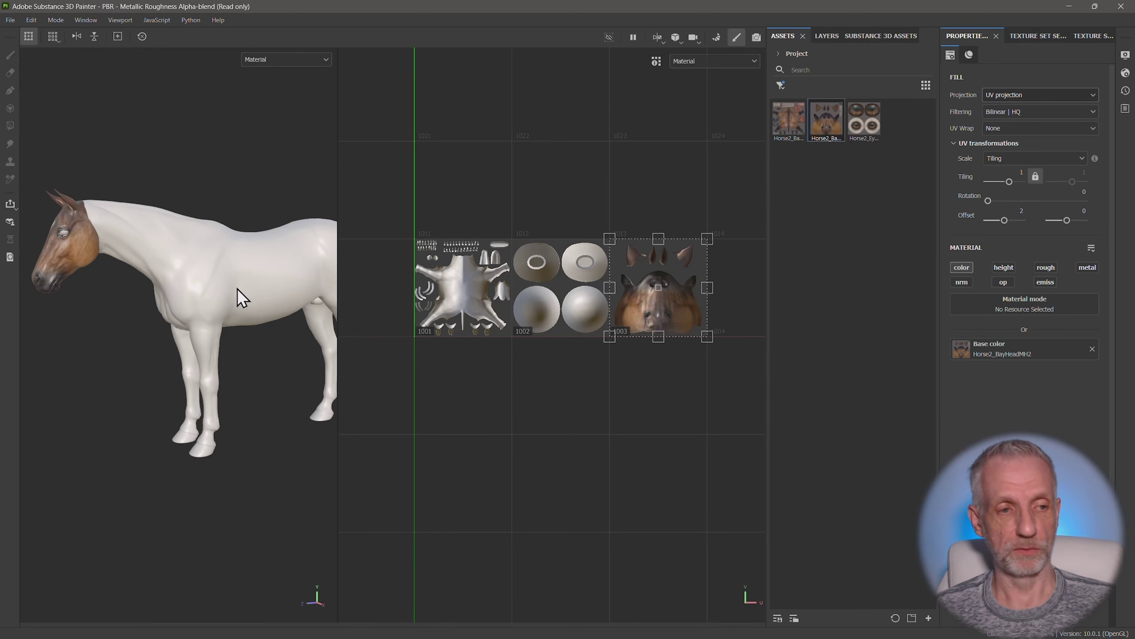
alt+drag(241, 298, 304, 311)
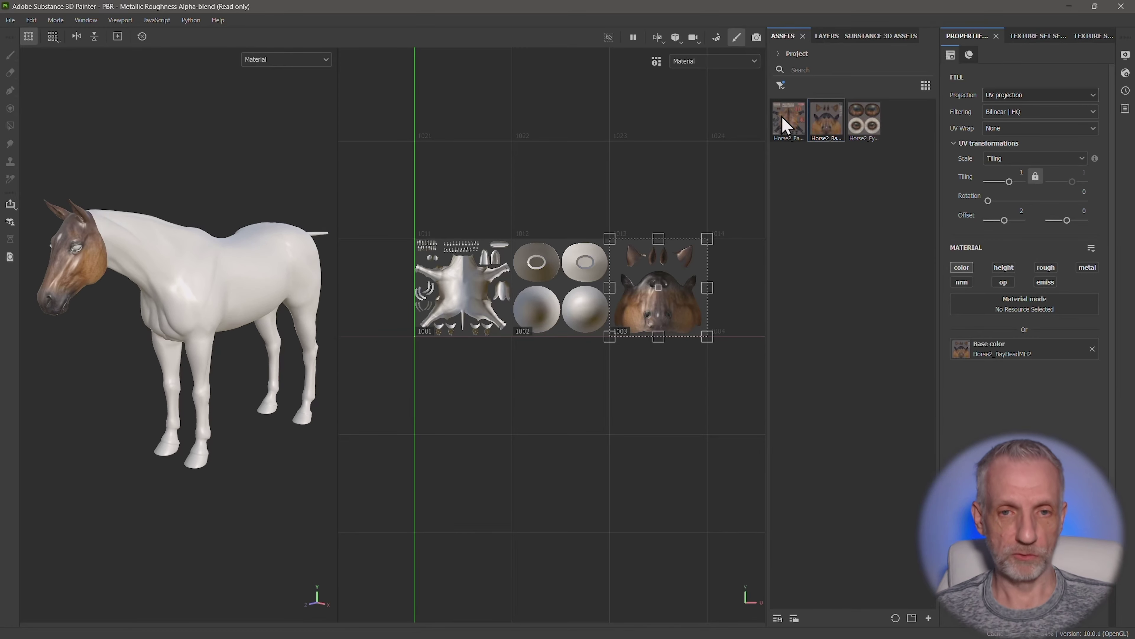
drag(792, 127, 220, 286)
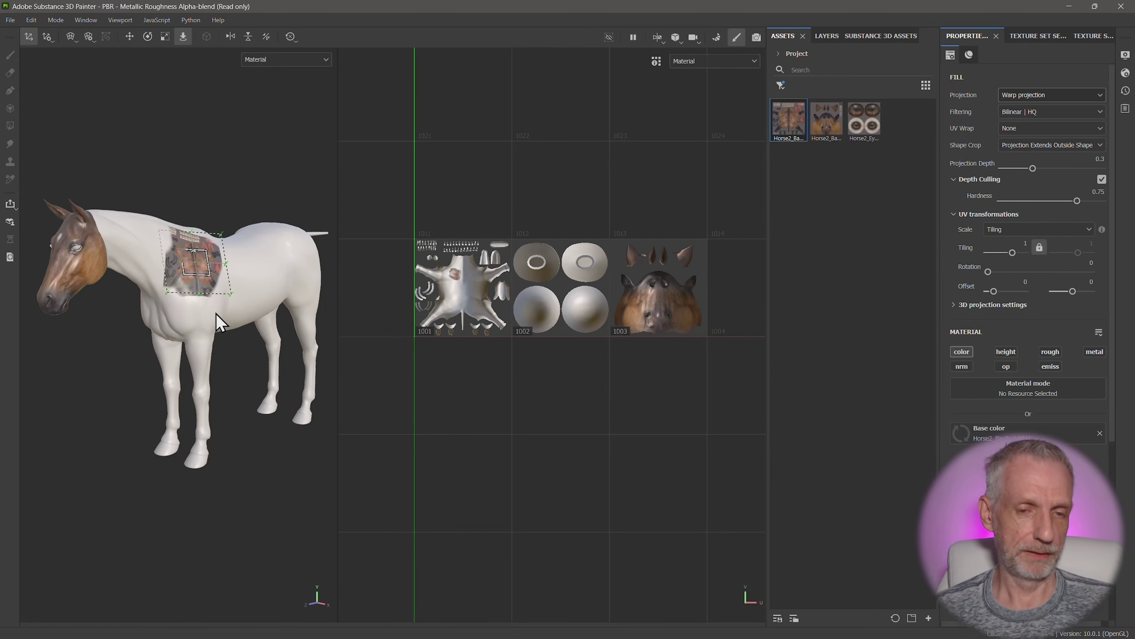
click(1052, 99)
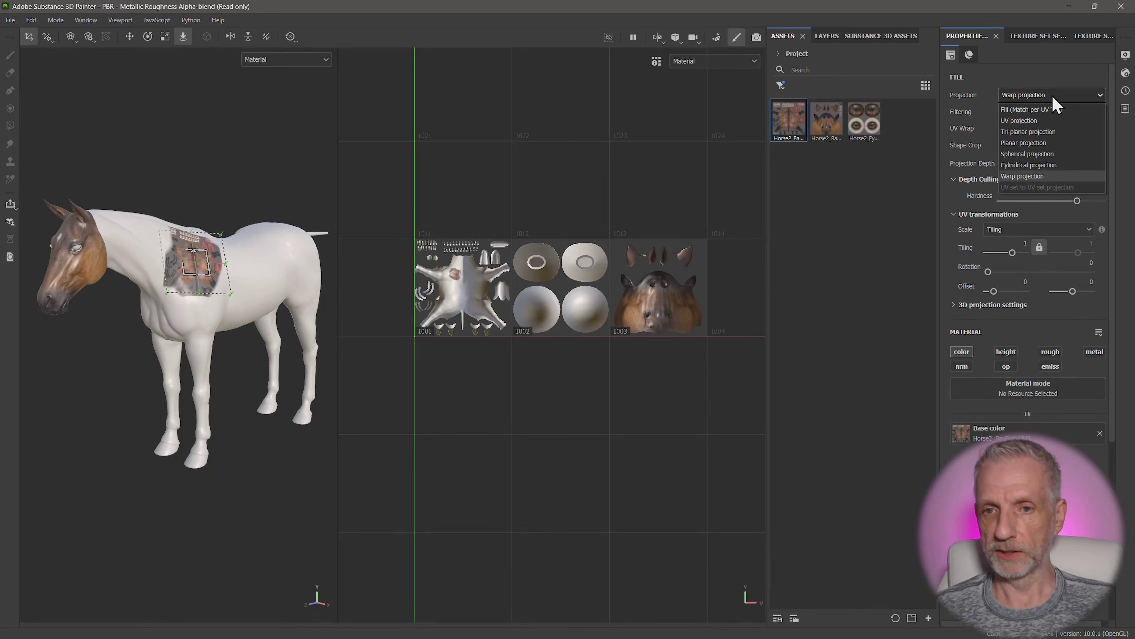
click(1059, 121)
scroll(210, 228, up, 5)
scroll(210, 228, down, 4)
alt+drag(210, 228, 241, 229)
scroll(250, 230, up, 3)
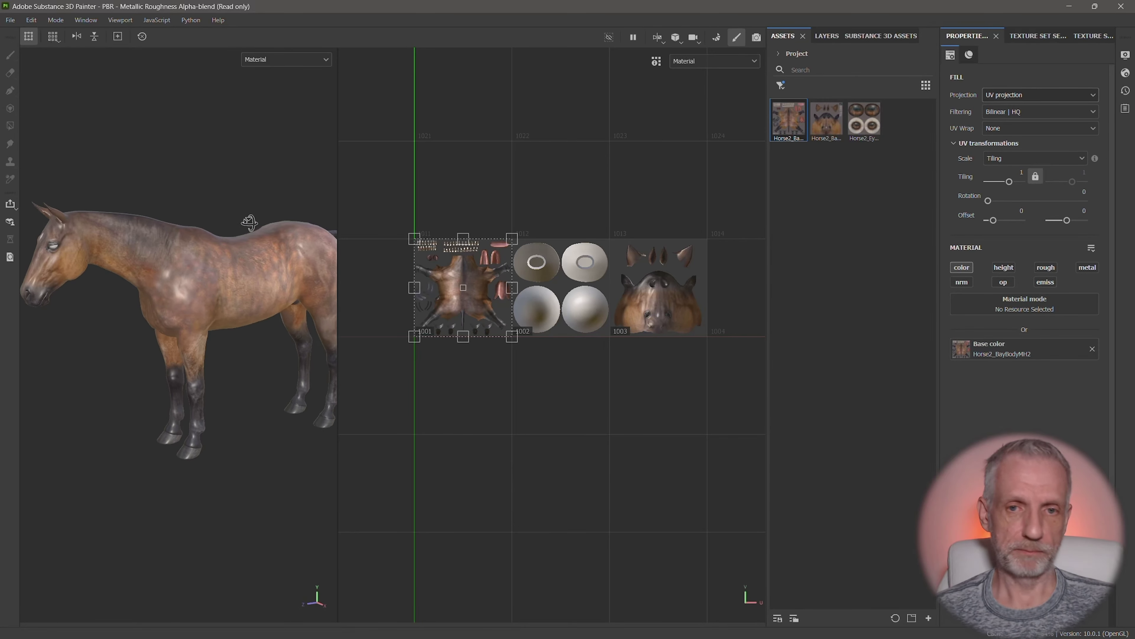
Mask the body fill layer to UV tile 1001 only
click(826, 38)
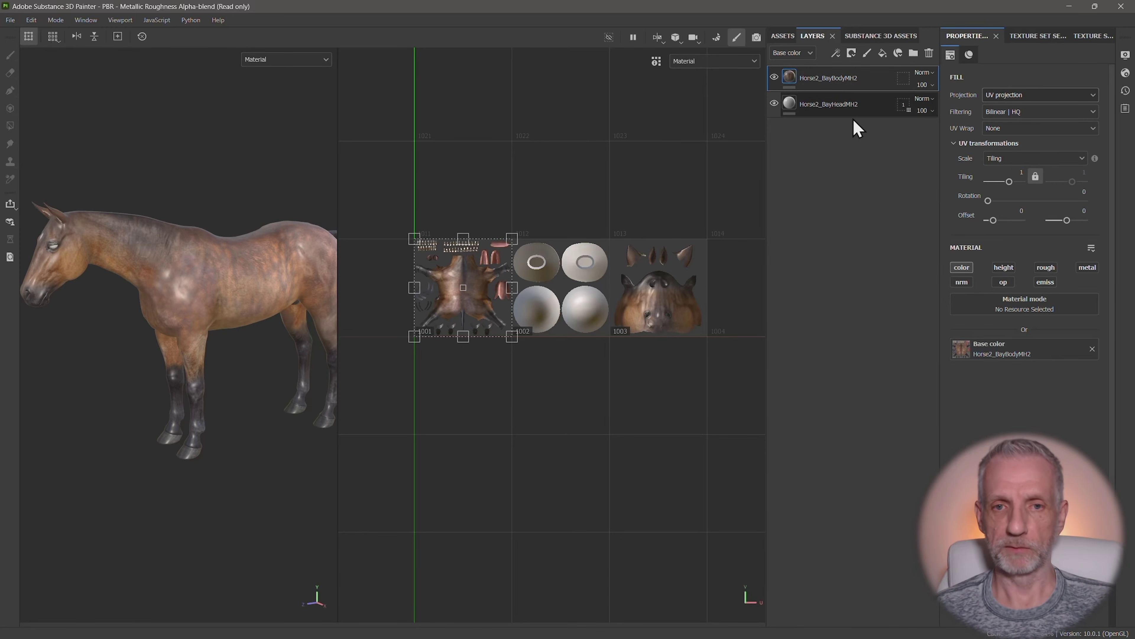
click(905, 80)
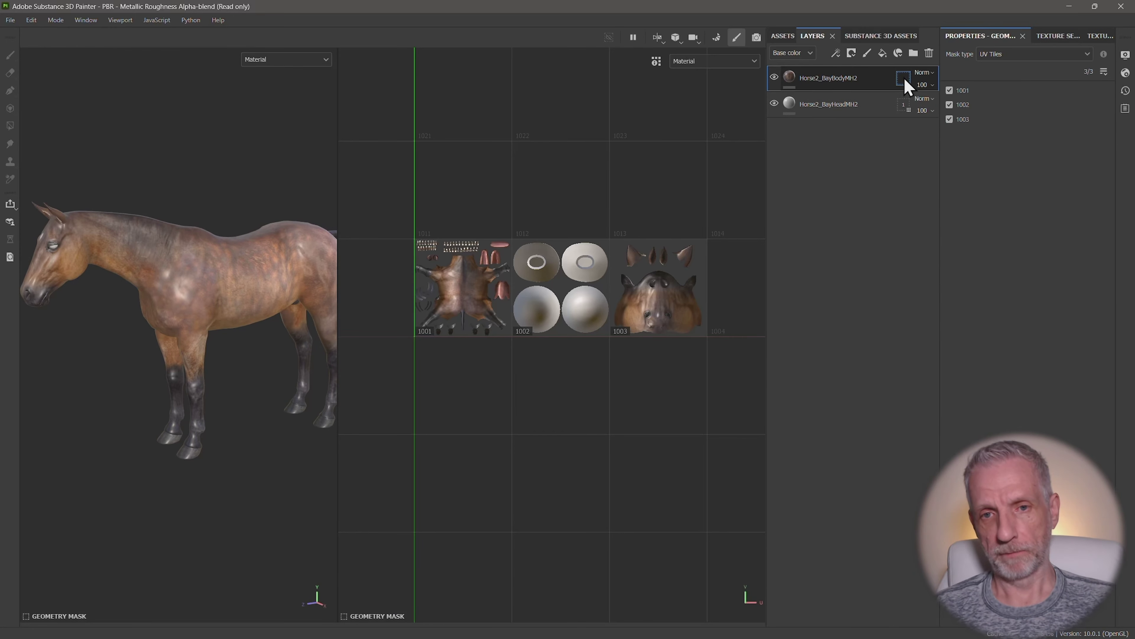
click(979, 91)
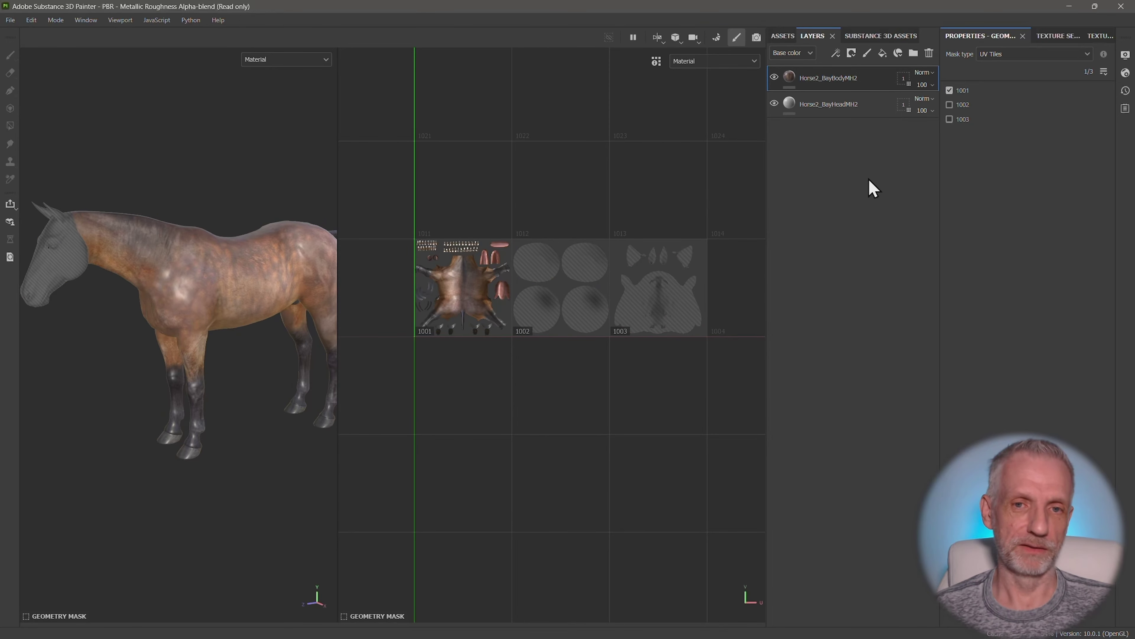
click(783, 36)
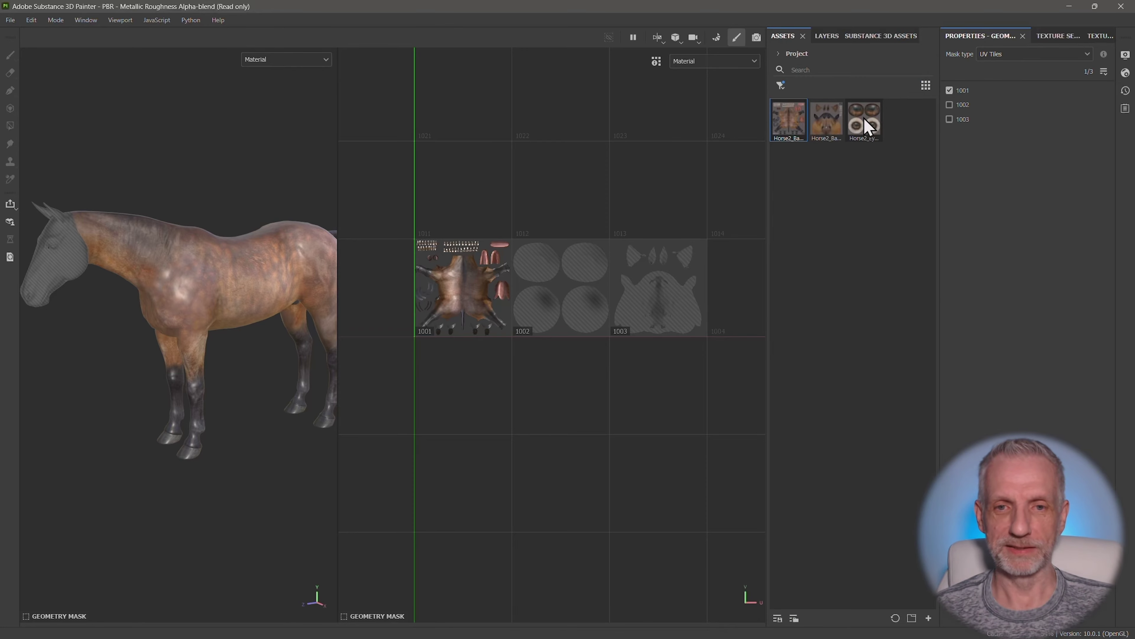
Drop the Horse2_EyesBrownMH2 texture onto the horse as a UV-projected fill
drag(864, 117, 270, 290)
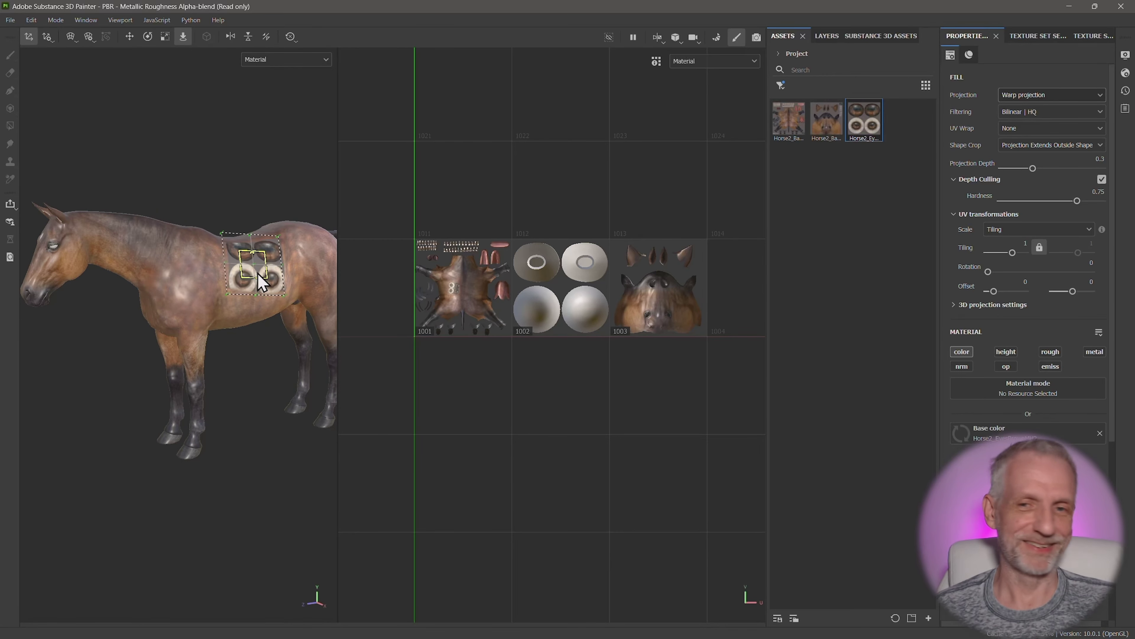
click(1035, 96)
click(1049, 127)
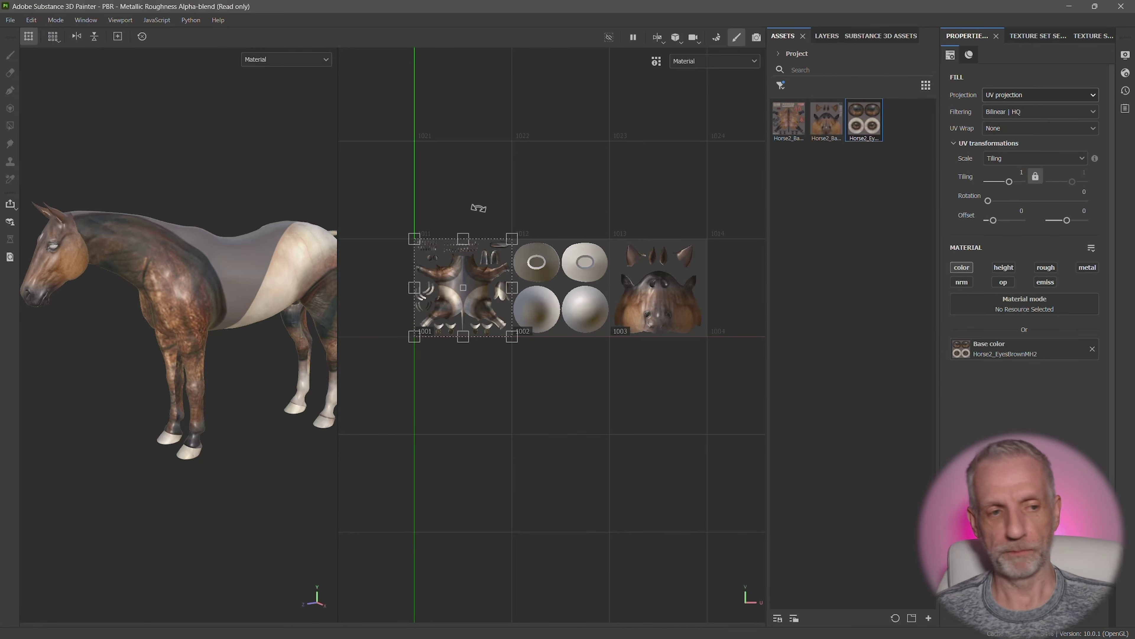
alt+drag(218, 223, 208, 221)
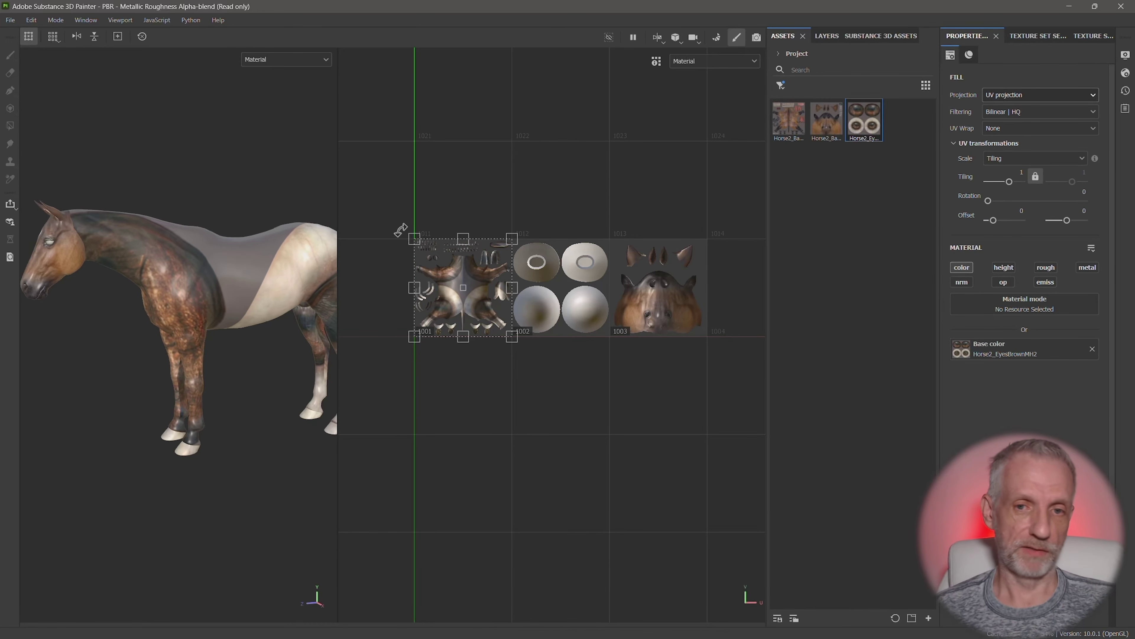
Mask the eye fill layer to UV tile 1002 by excluding tiles 1001 and 1003
click(827, 36)
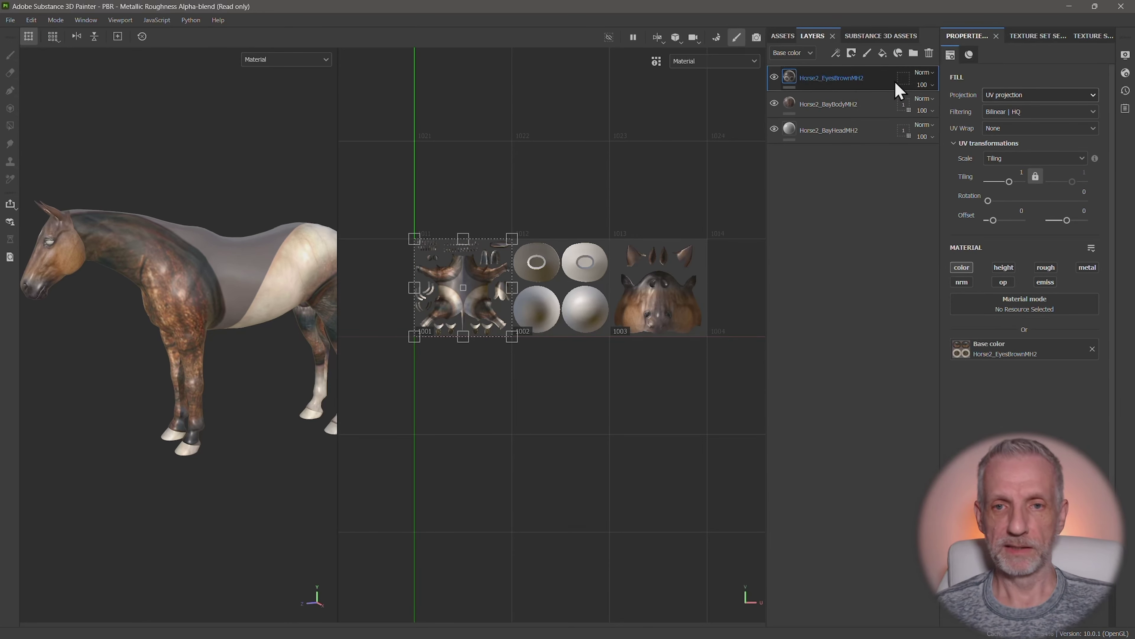
click(903, 79)
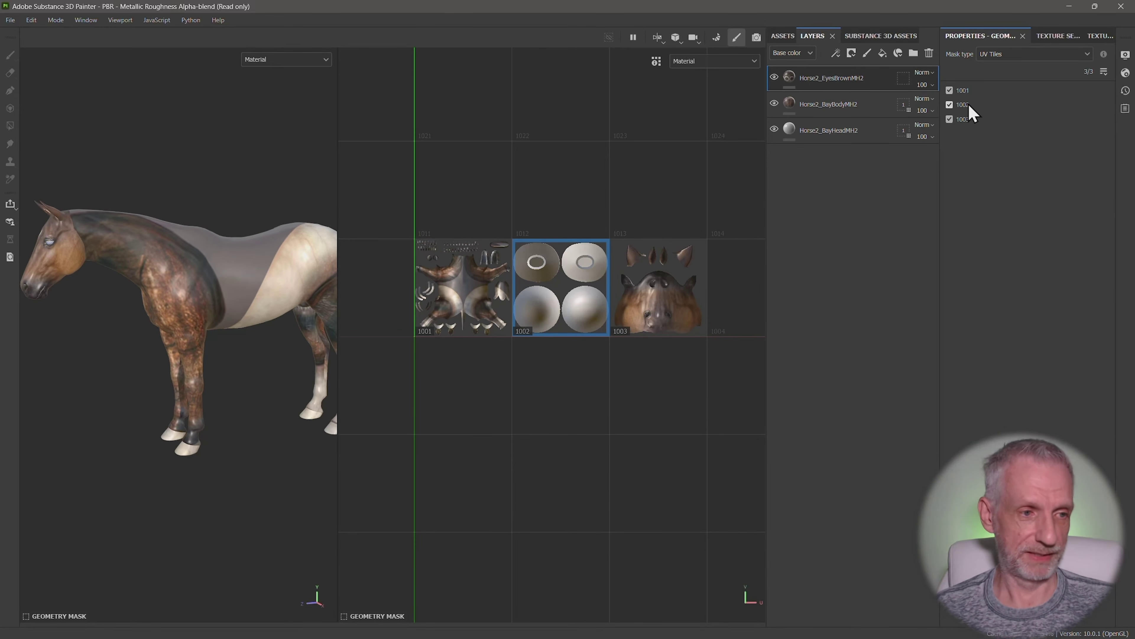
click(951, 119)
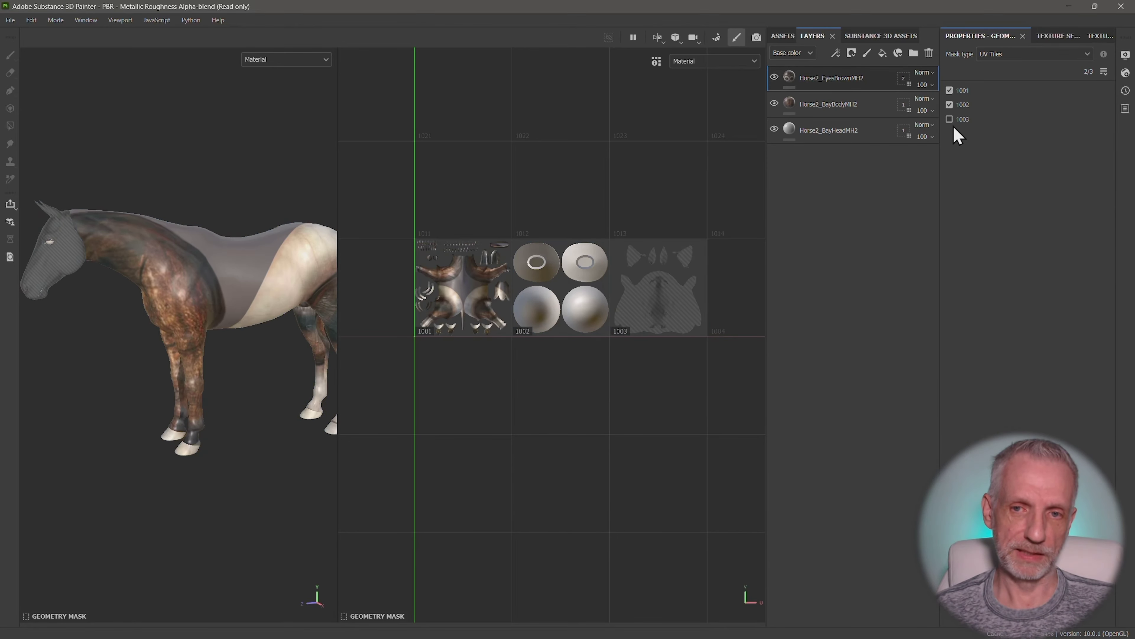
click(949, 91)
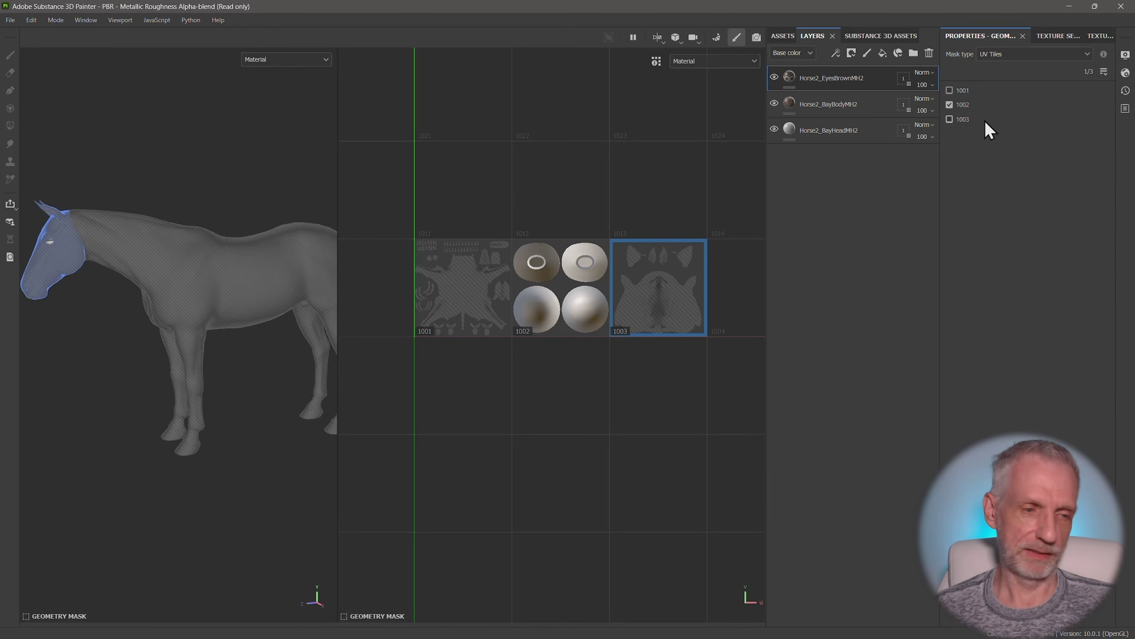
alt+drag(192, 278, 185, 251)
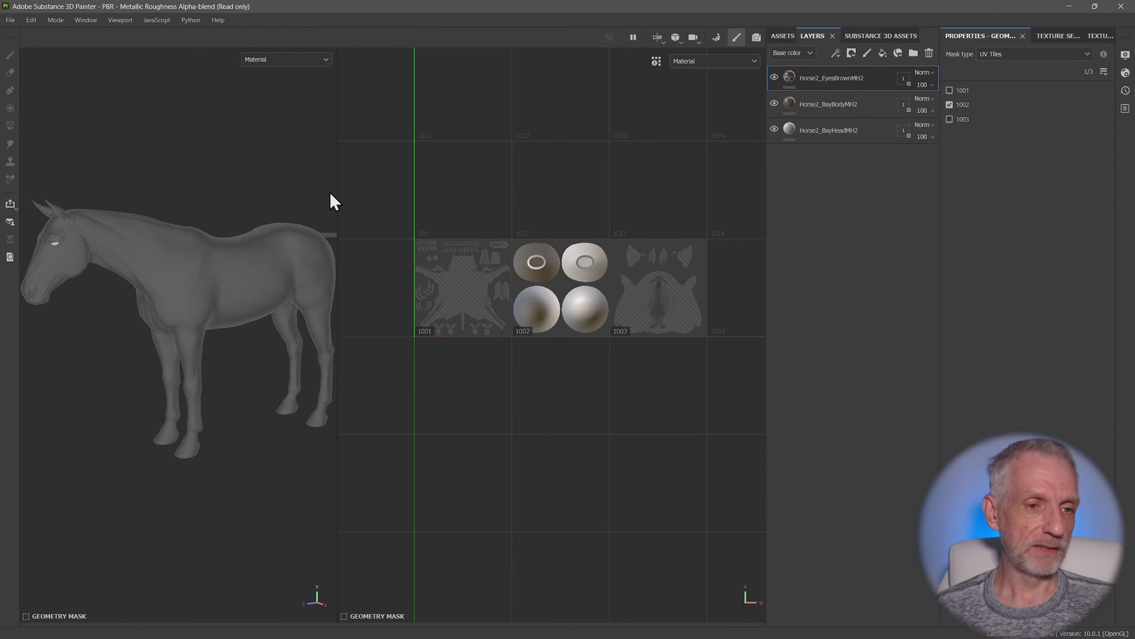
Review the eye fill settings, then switch the viewport to 3D-only
drag(336, 188, 579, 179)
mouse_move(338, 222)
alt+mouse_down()
mouse_move(380, 208)
mouse_move(341, 212)
alt+mouse_up()
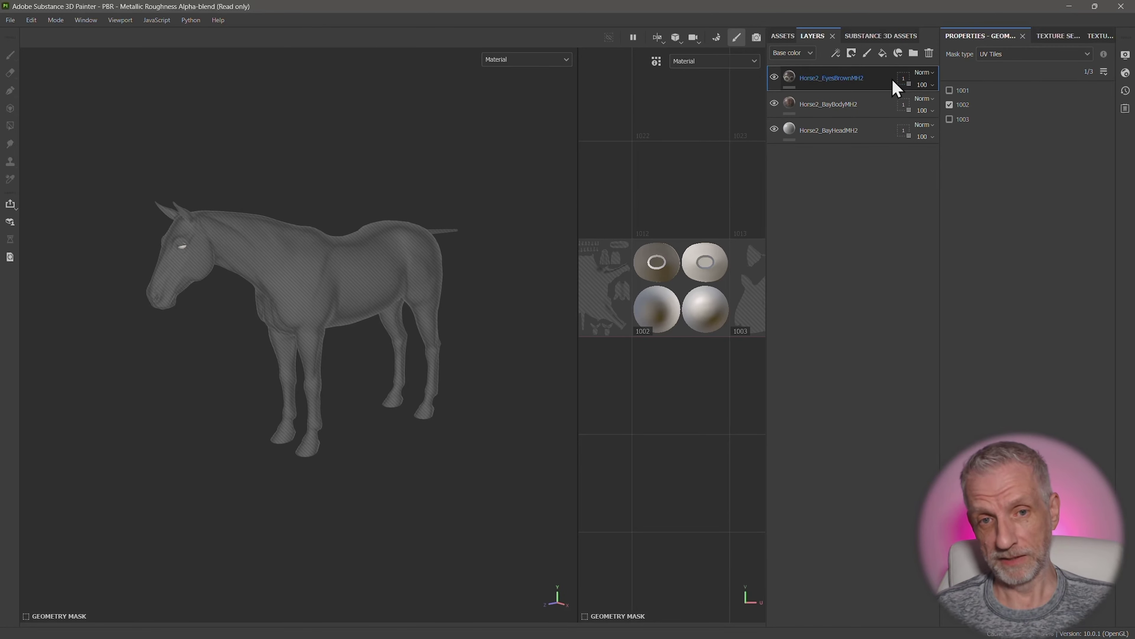
click(790, 79)
scroll(331, 253, up, 5)
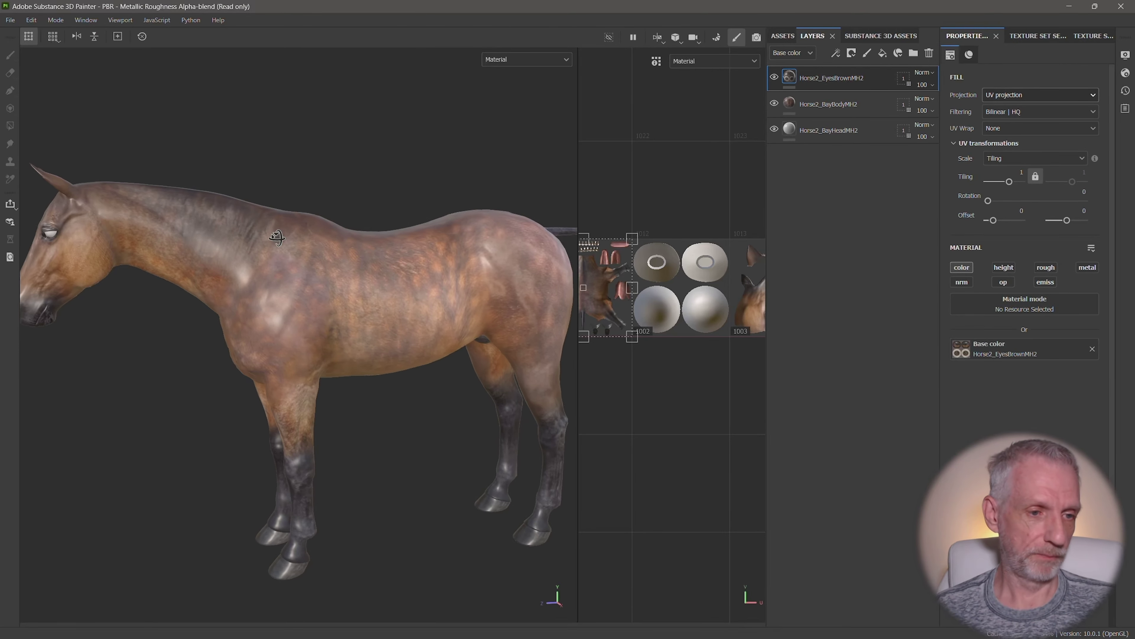
alt+drag(277, 237, 331, 245)
scroll(331, 245, down, 3)
middle_drag(329, 243, 378, 248)
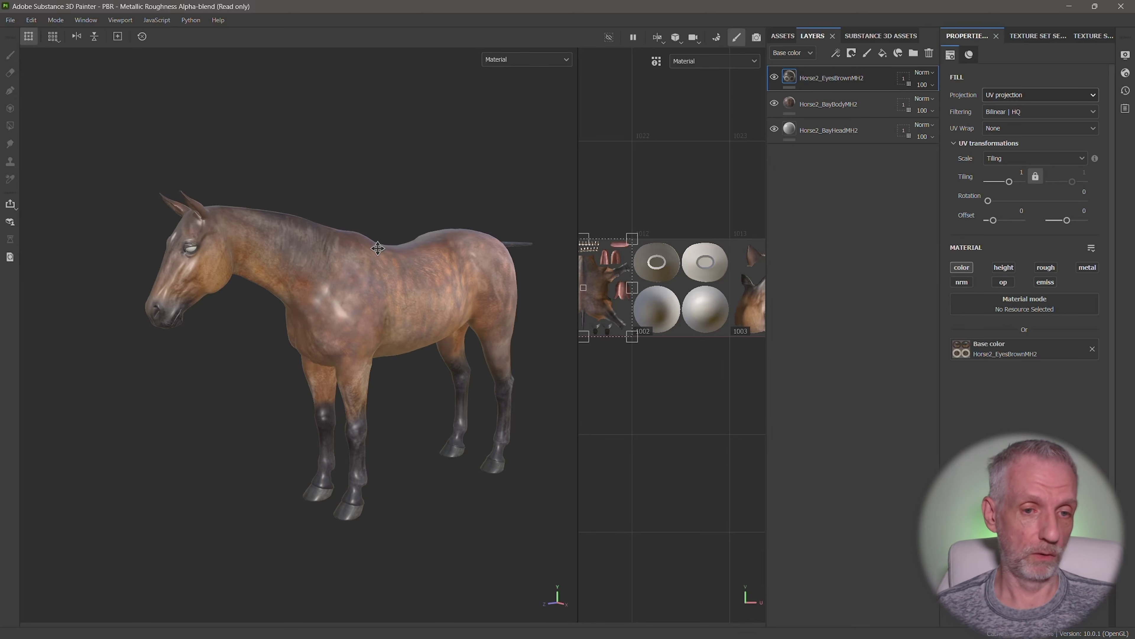
click(660, 41)
click(679, 77)
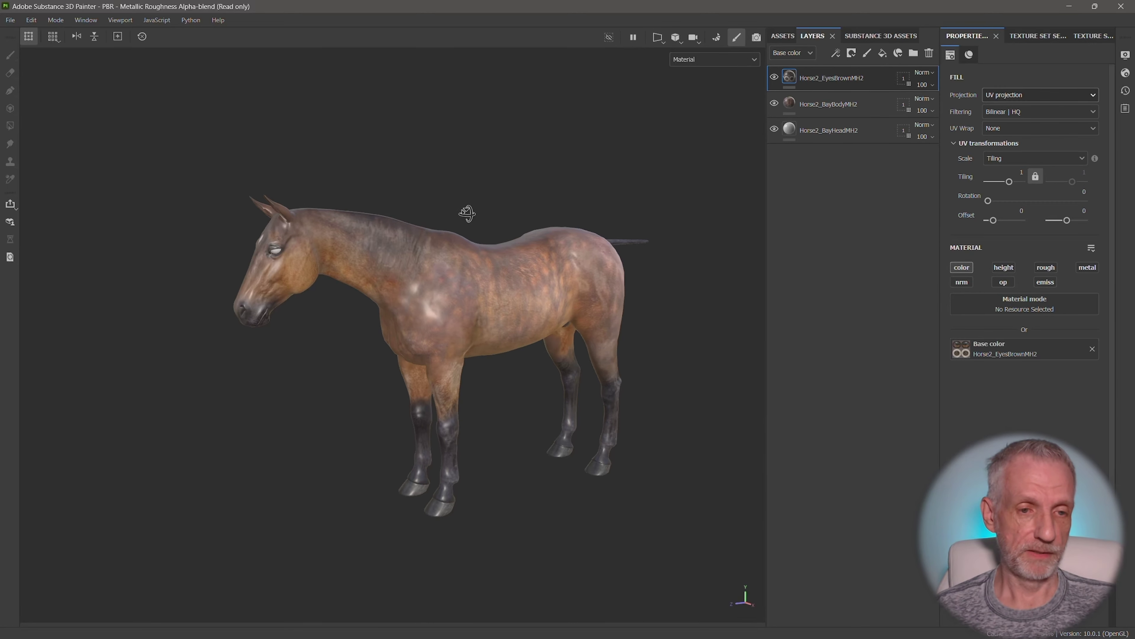
scroll(471, 223, up, 4)
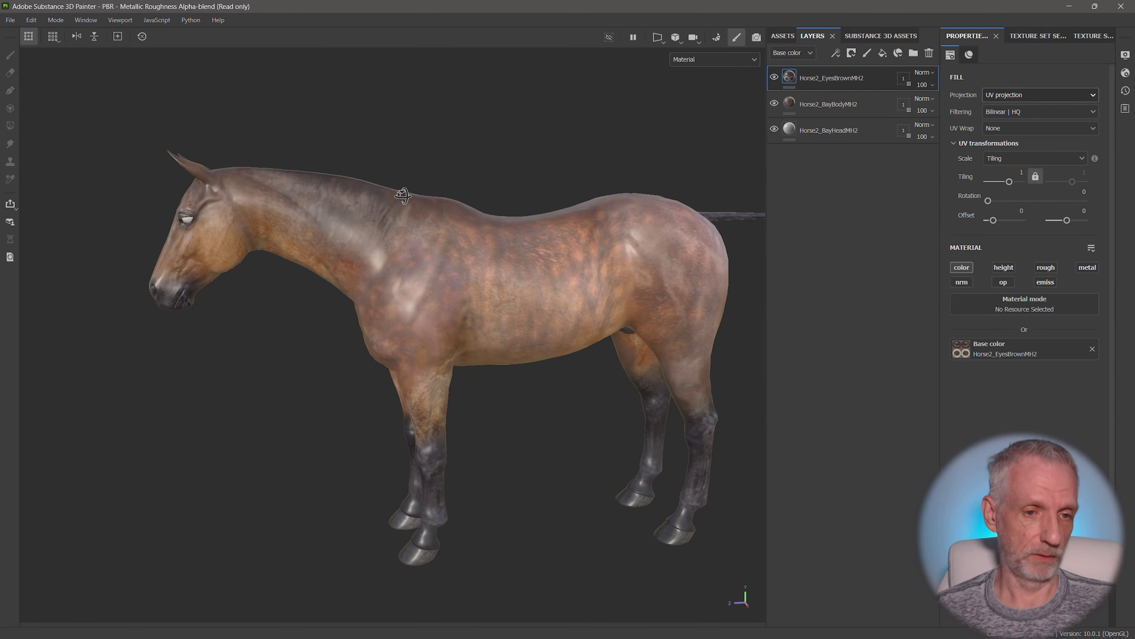
mouse_move(402, 195)
alt+mouse_down()
mouse_move(425, 188)
mouse_move(385, 193)
mouse_move(402, 197)
alt+mouse_up()
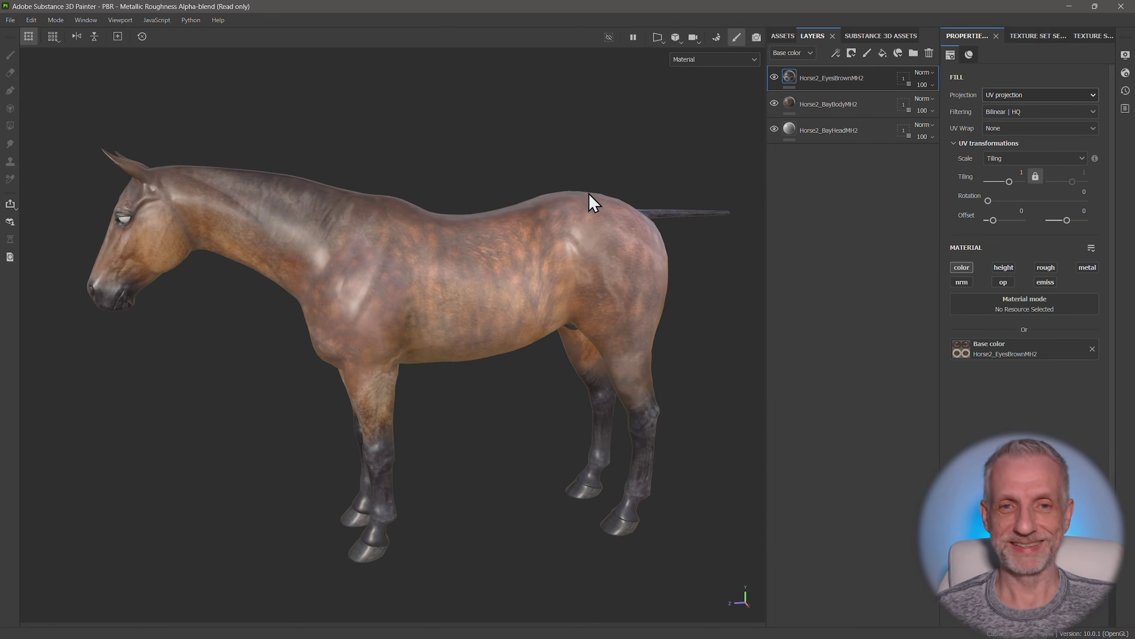
Group the three horse layers into a collapsed 'Horse Skin' folder and add a paint layer above
shift+click(882, 131)
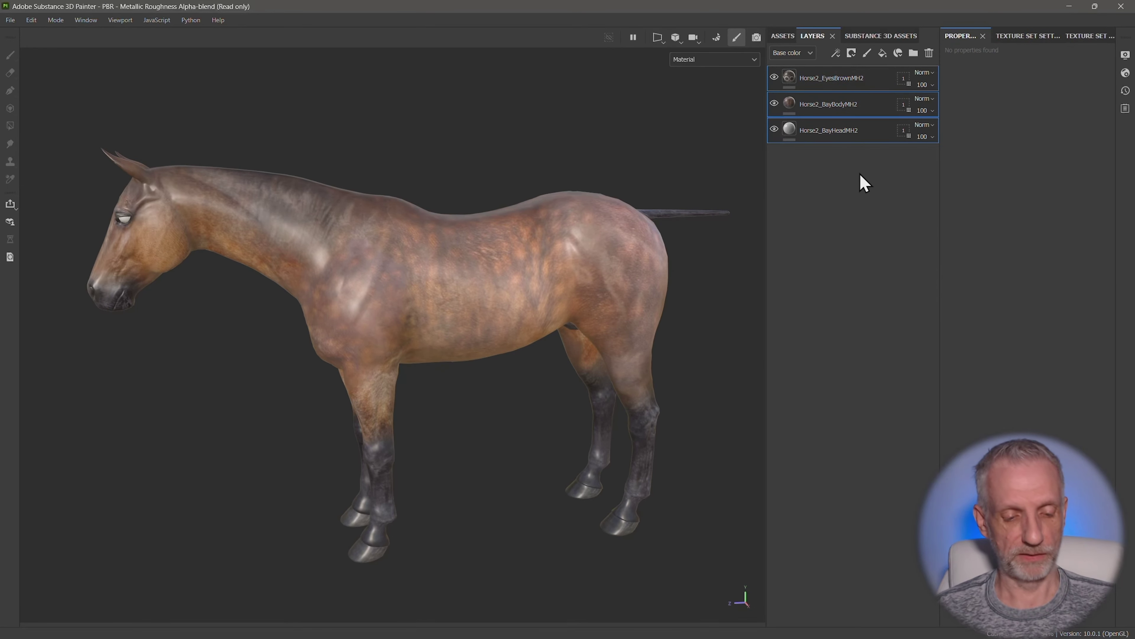
key(ctrl+g)
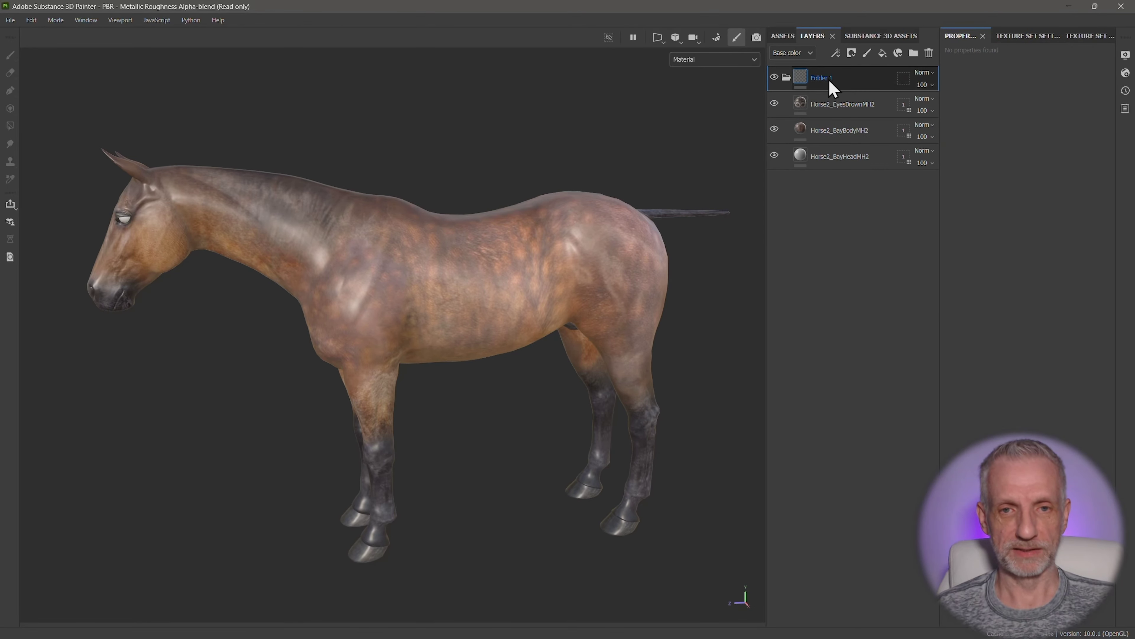
double_click(831, 79)
text(Horse Skin)
key(Return)
click(787, 78)
click(867, 54)
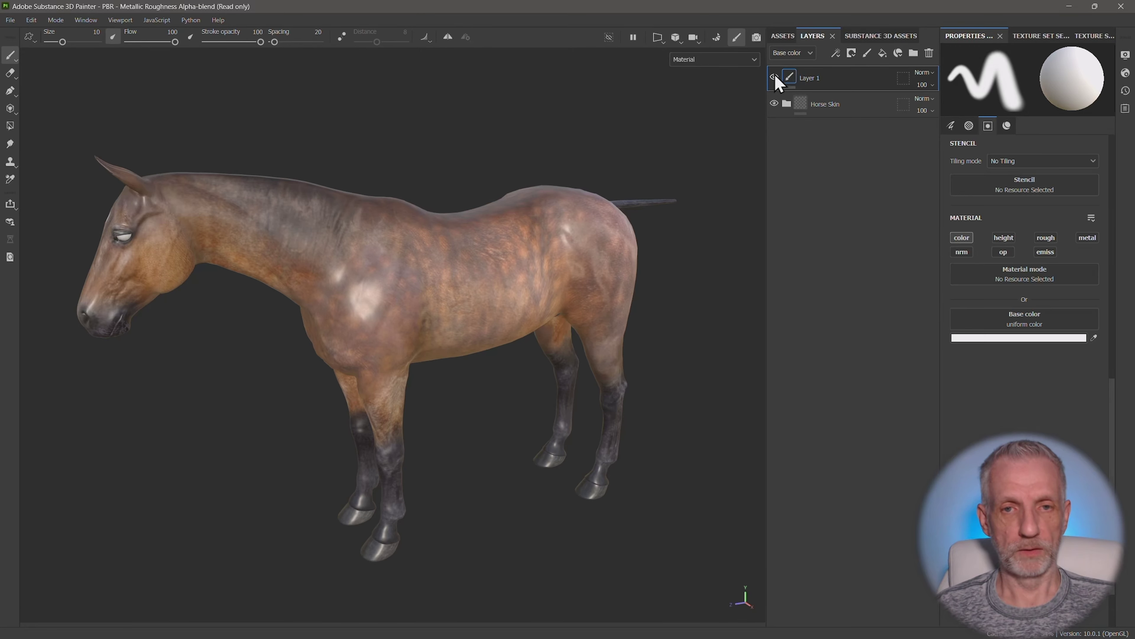
Paint the white word HORSE with an underline across the horse's flank on Layer 1
scroll(990, 227, down, 5)
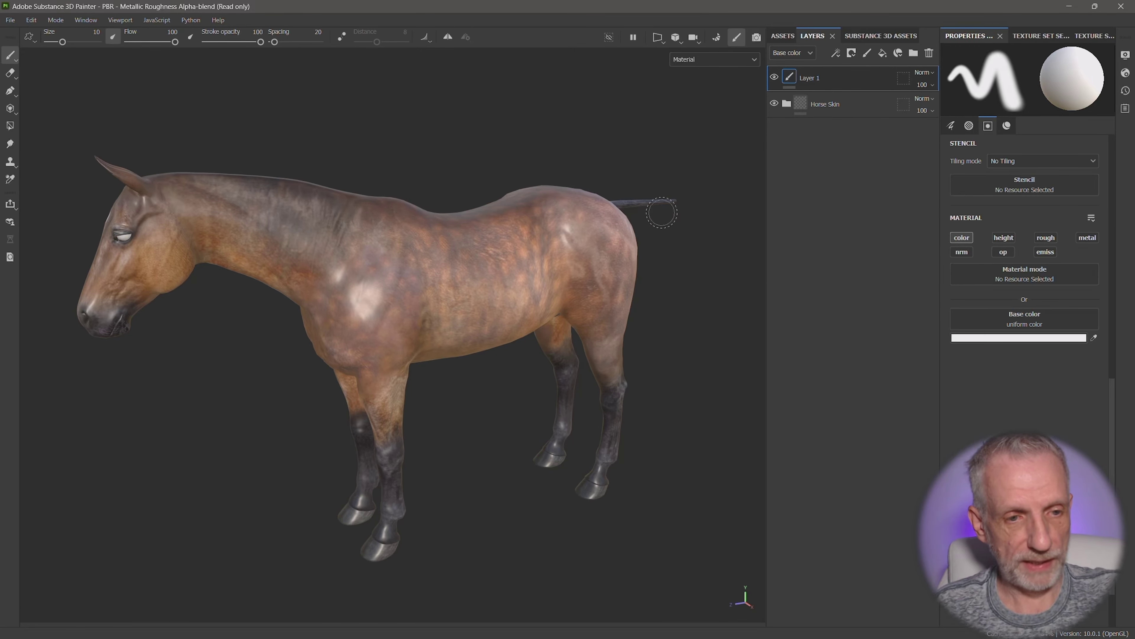
mouse_move(341, 245)
mouse_down()
mouse_move(344, 303)
mouse_move(374, 311)
mouse_up()
mouse_move(405, 252)
mouse_down()
mouse_move(489, 308)
mouse_move(576, 291)
mouse_move(574, 270)
mouse_up()
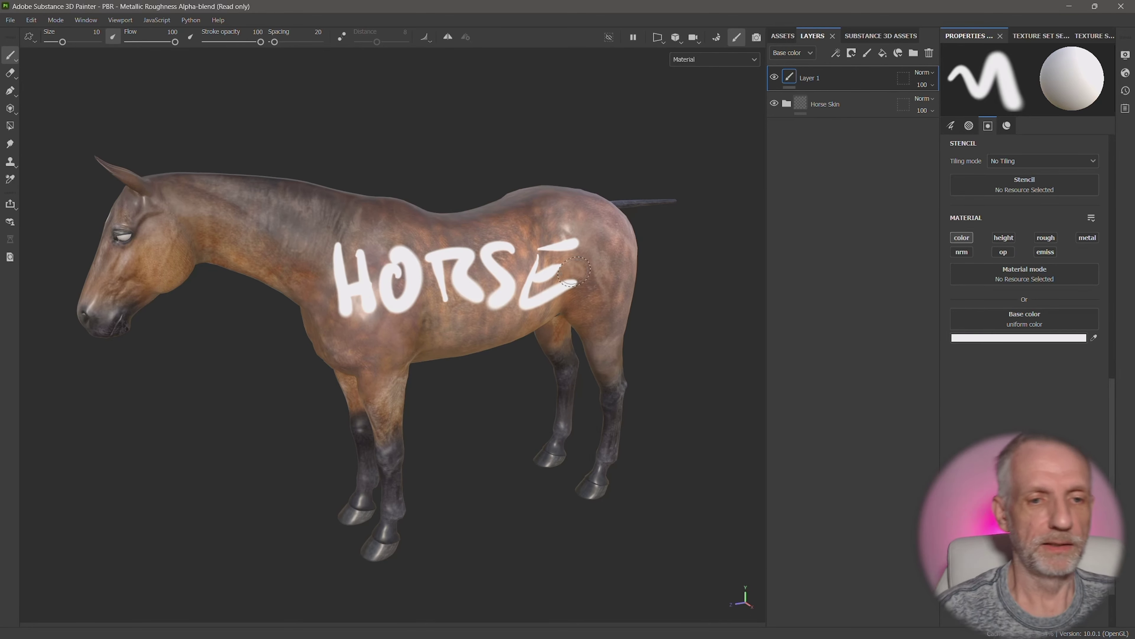
drag(357, 338, 581, 307)
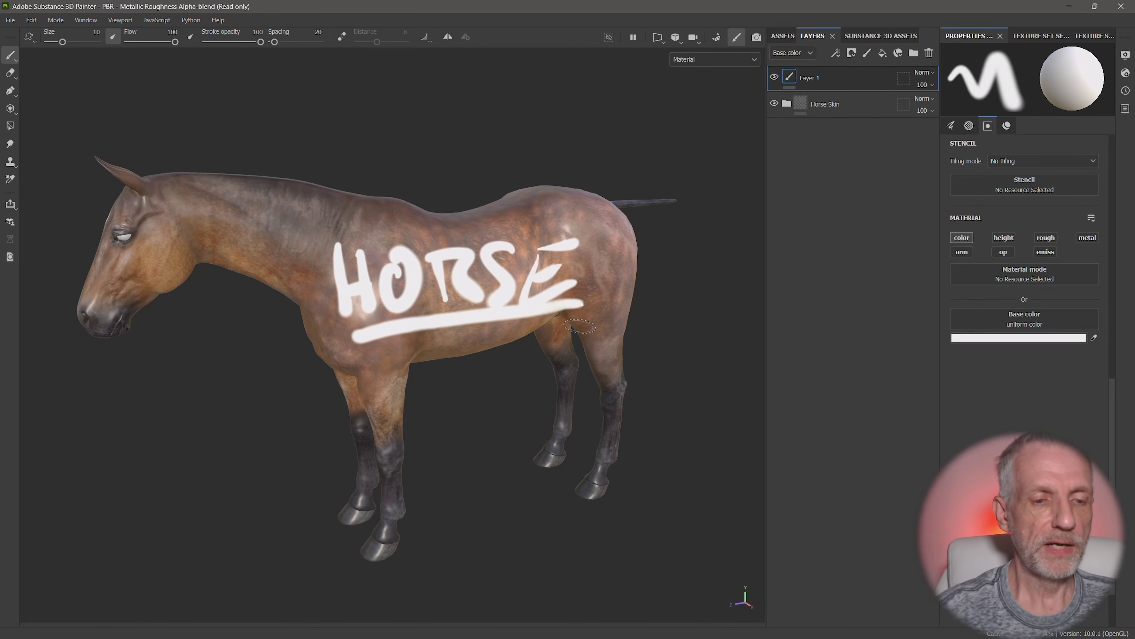
middle_drag(464, 363, 513, 315)
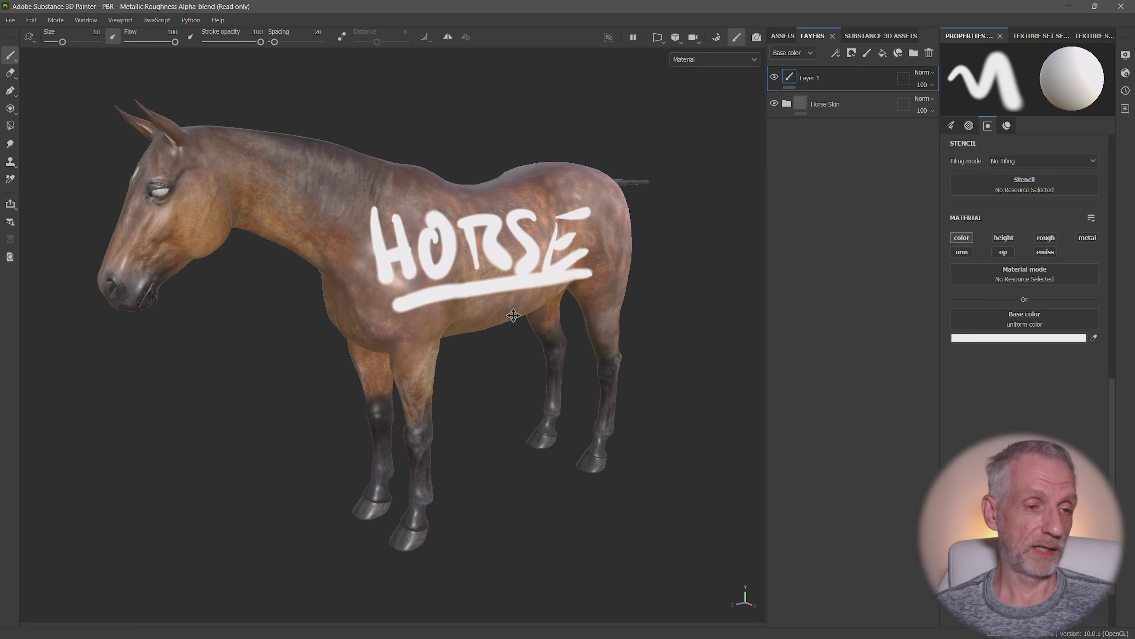
Open Export Textures at 4096 output size and preview the 18 maps in the export list
click(9, 20)
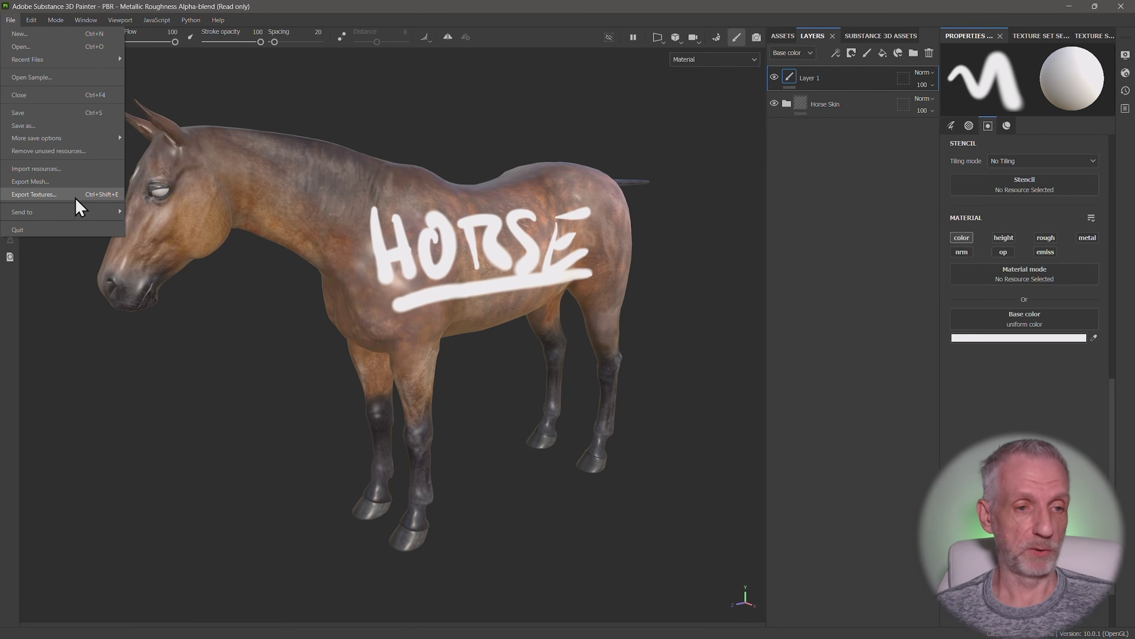
click(76, 195)
click(683, 217)
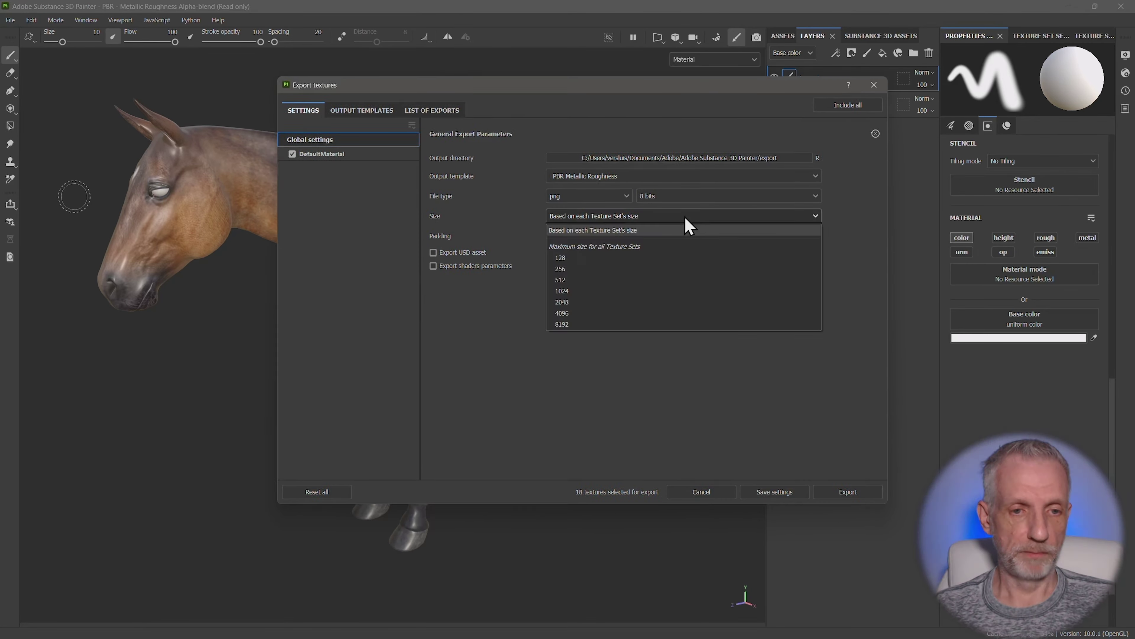
click(629, 313)
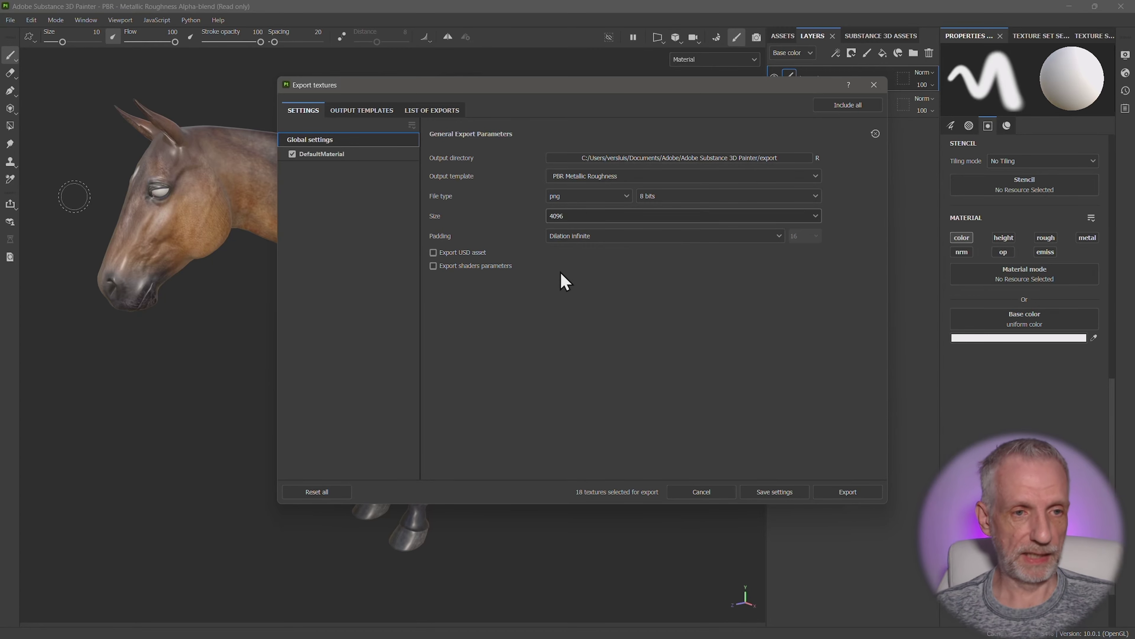
click(423, 110)
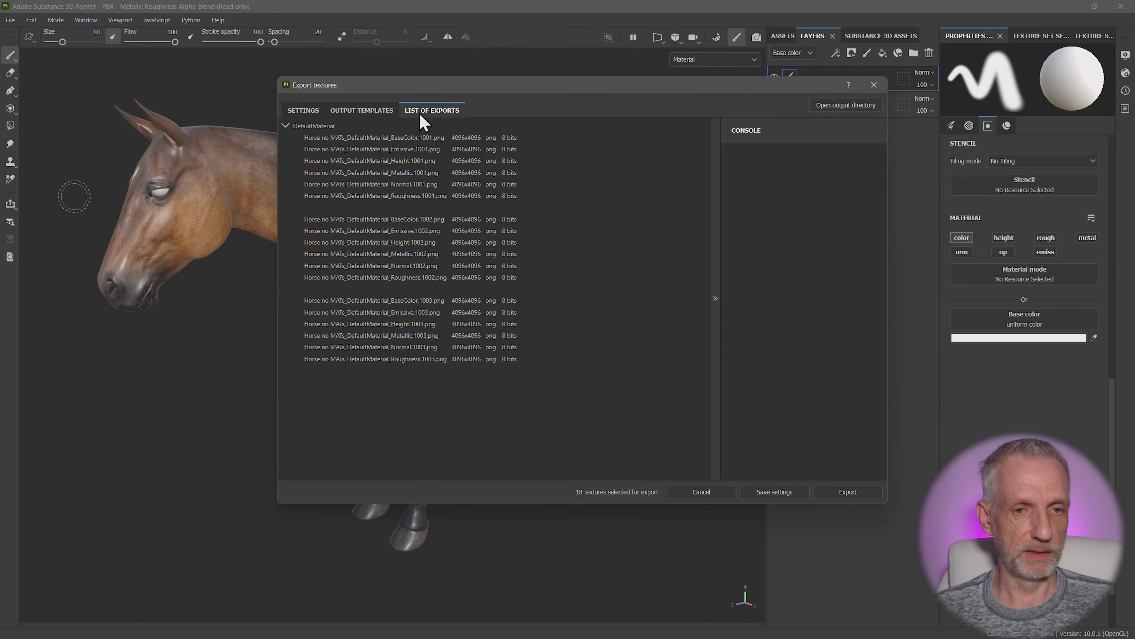
Delete the three old BaseColor PNGs from the export output folder in File Explorer
click(841, 108)
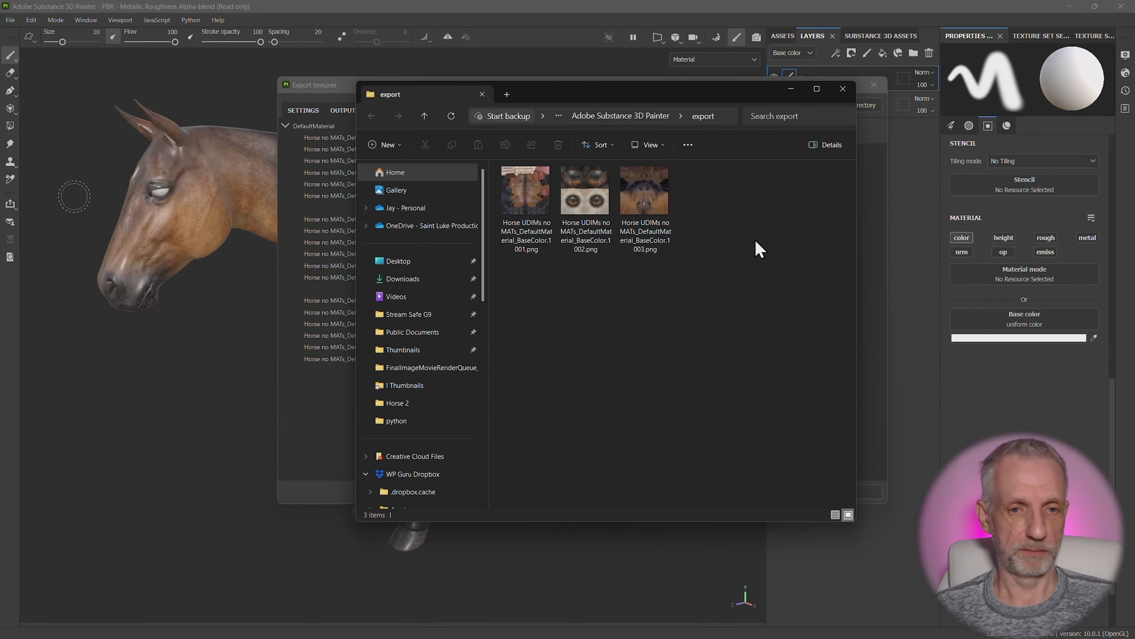
drag(755, 239, 550, 202)
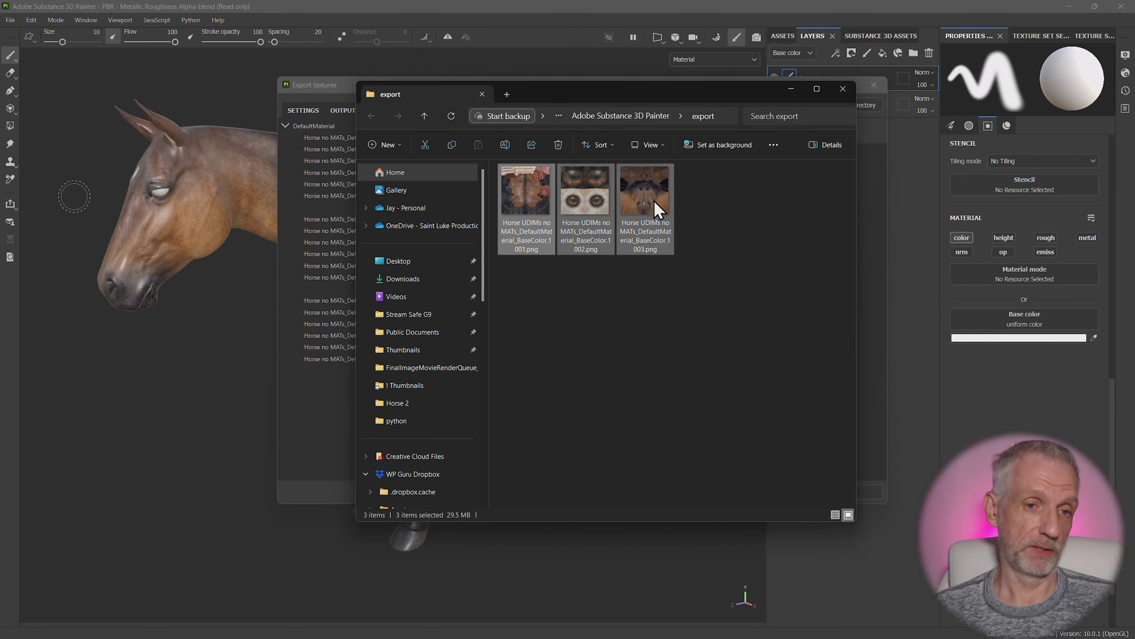
click(558, 145)
click(608, 335)
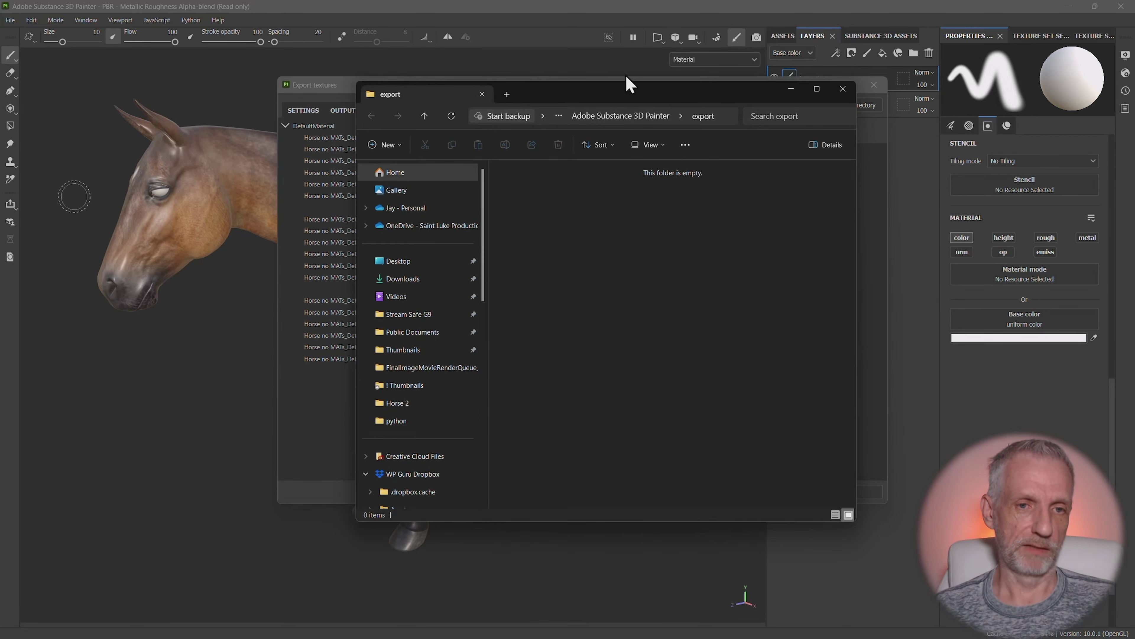
drag(626, 77, 888, 137)
click(583, 109)
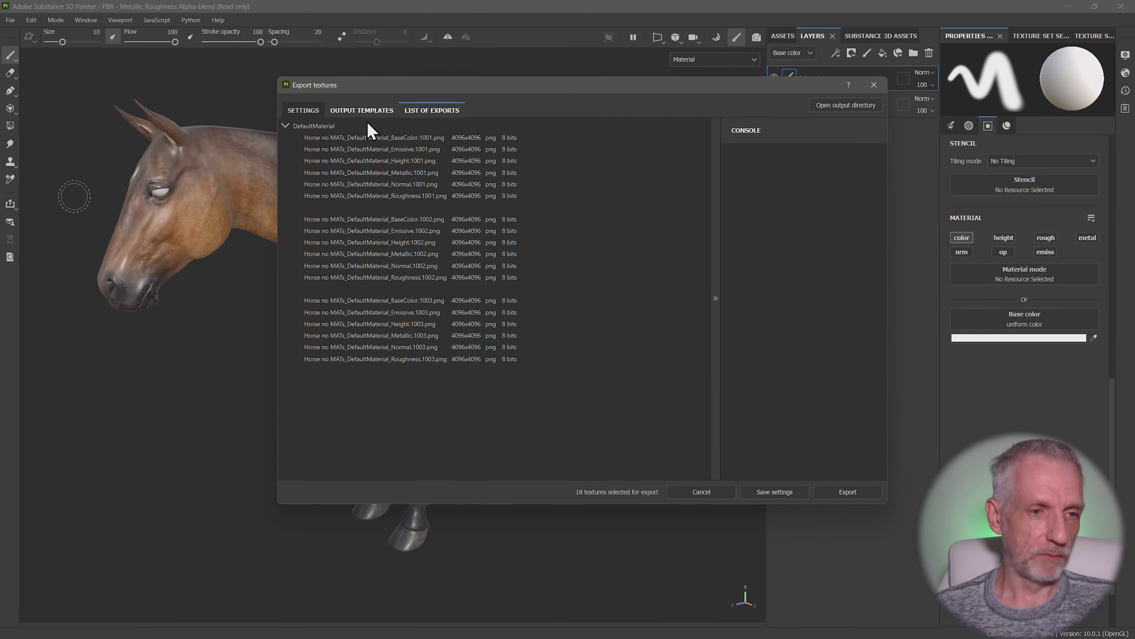
Use the PBR Metallic Roughness template, keeping only the BaseColor map without an alpha channel
click(307, 113)
click(358, 113)
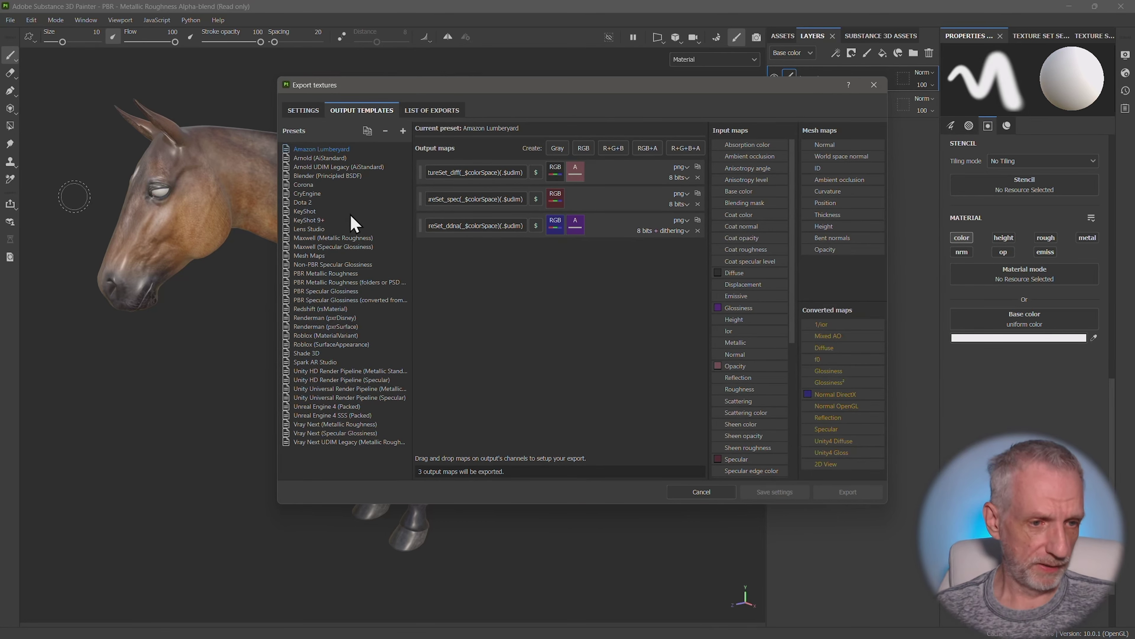
click(326, 274)
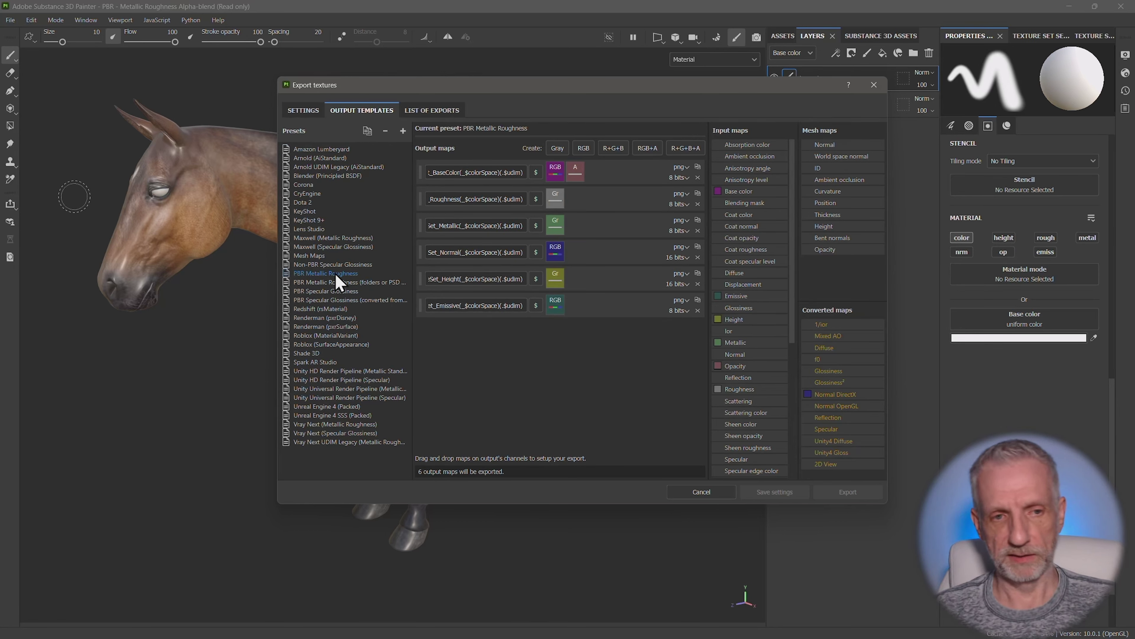
click(696, 204)
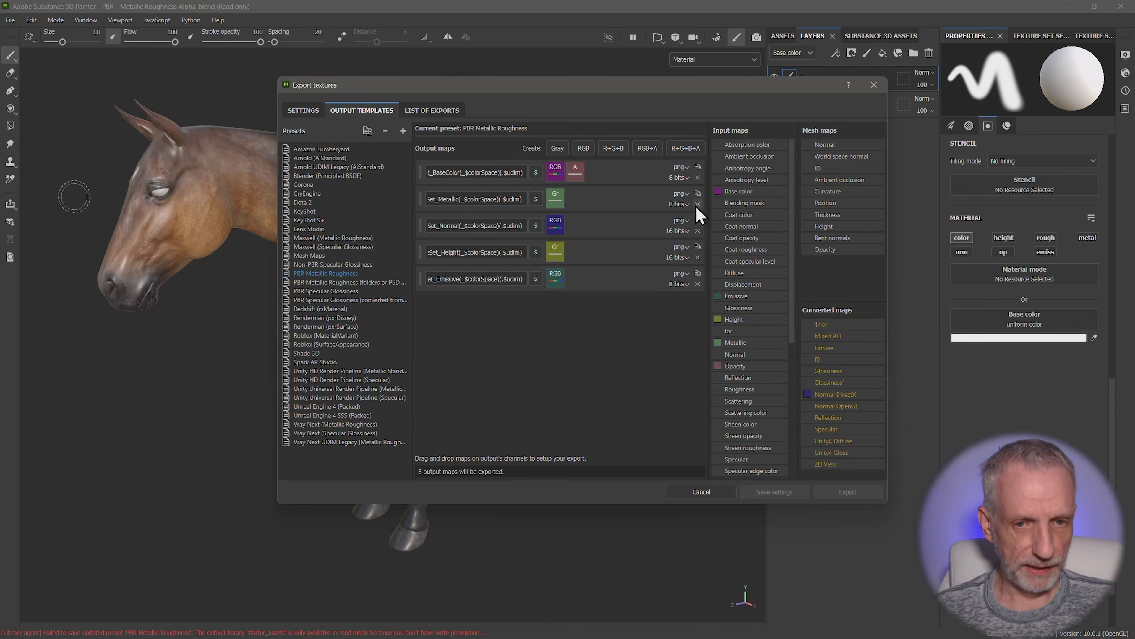
click(697, 204)
click(696, 204)
click(697, 205)
click(697, 205)
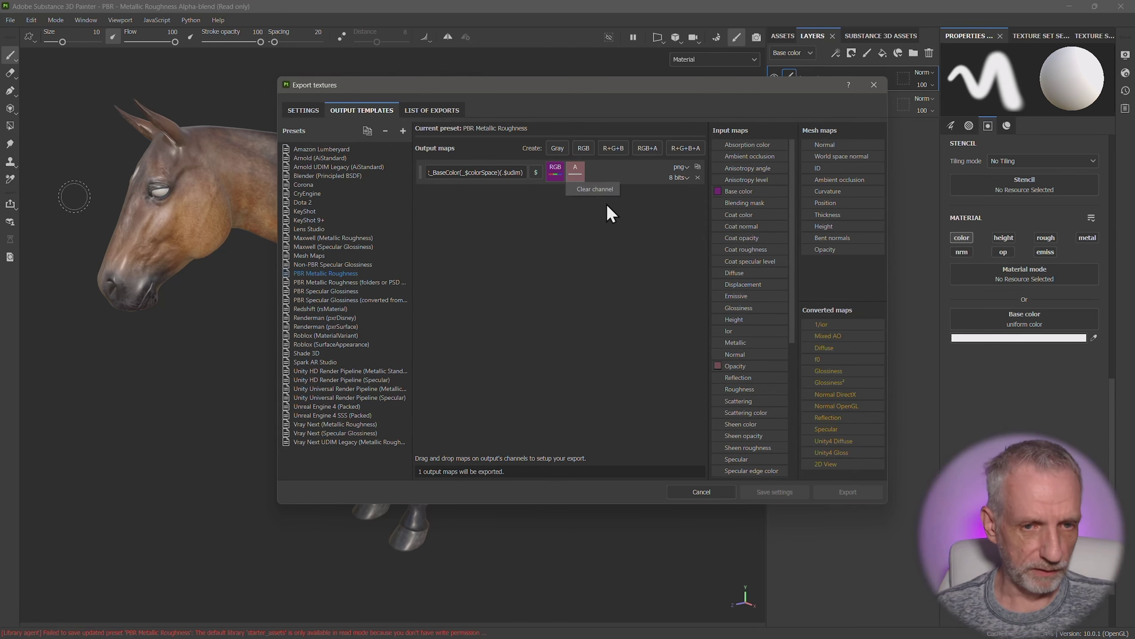
click(575, 175)
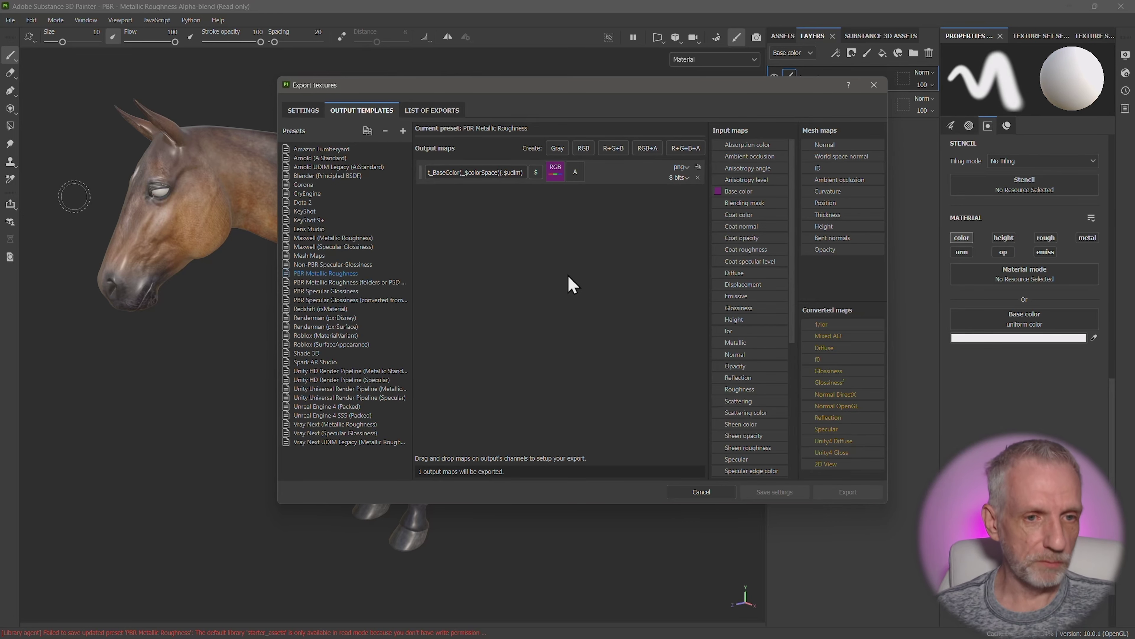
Export the three 4096 BaseColor textures for tiles 1001–1003, then close the dialog
click(449, 116)
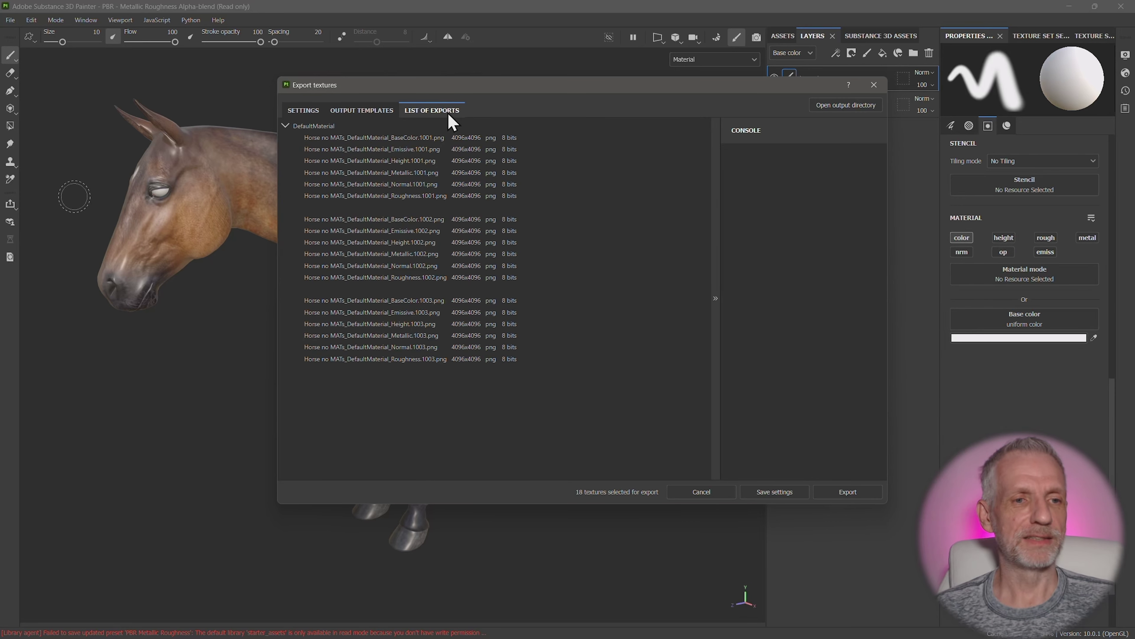
click(311, 113)
click(408, 117)
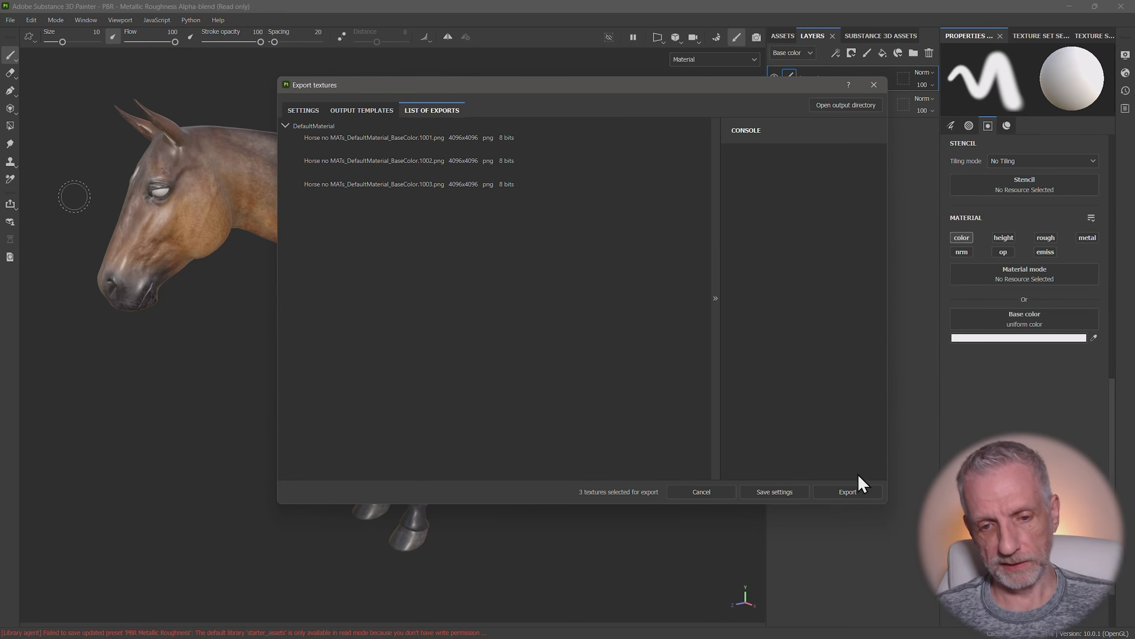
click(853, 494)
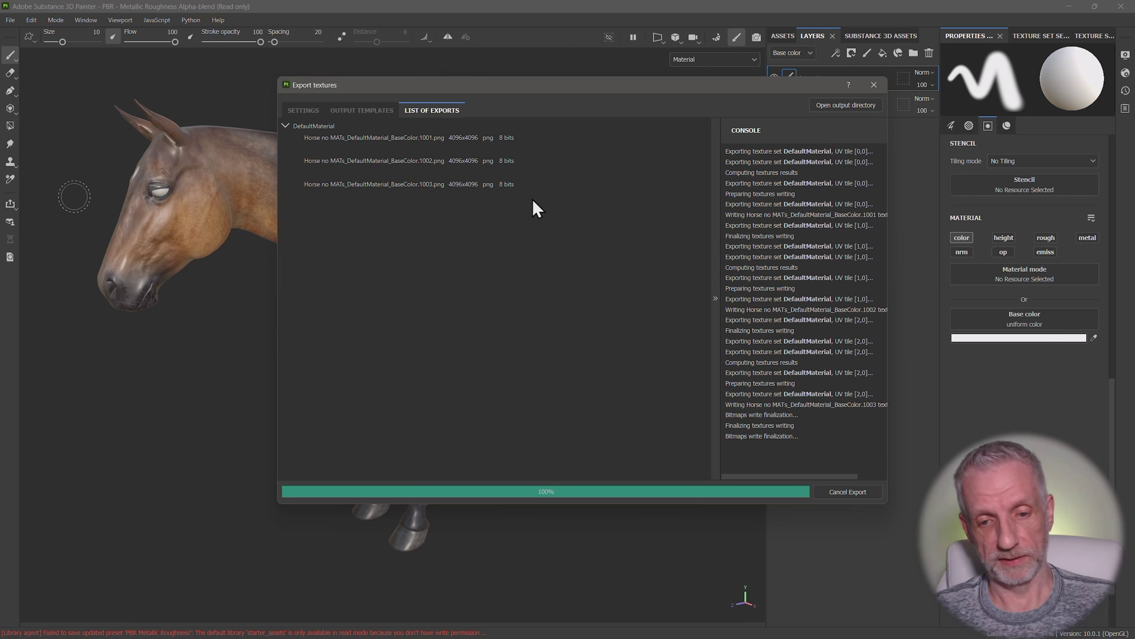
click(875, 85)
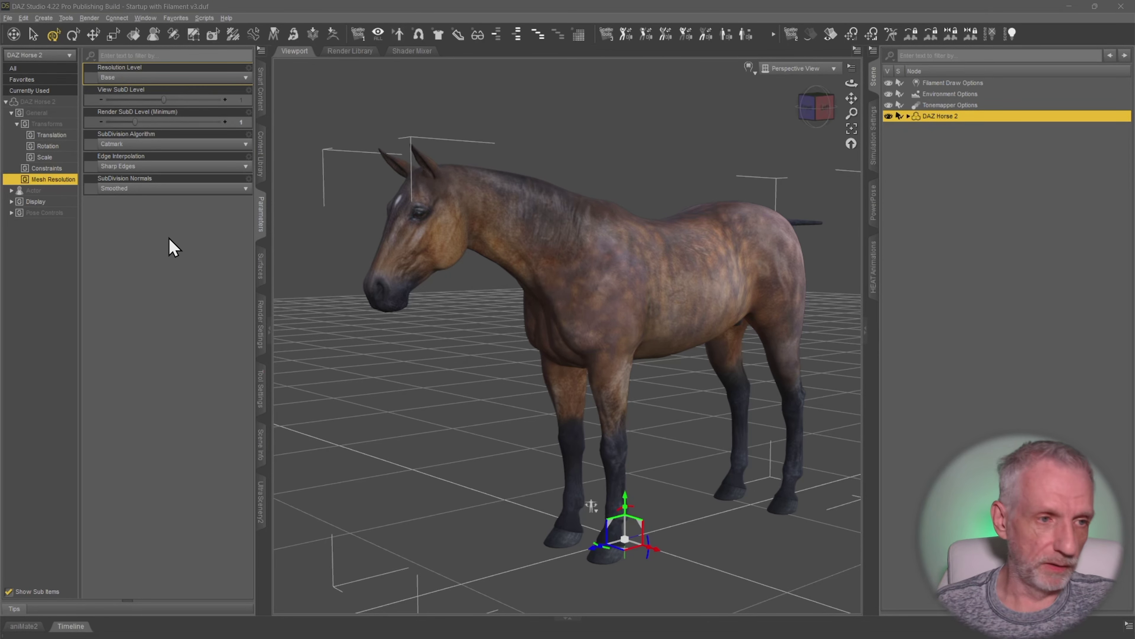
Apply the exported BaseColor 1001 PNG to surfaces 1Coat through 1Tongue, revealing the white HORSE lettering
click(263, 280)
click(50, 124)
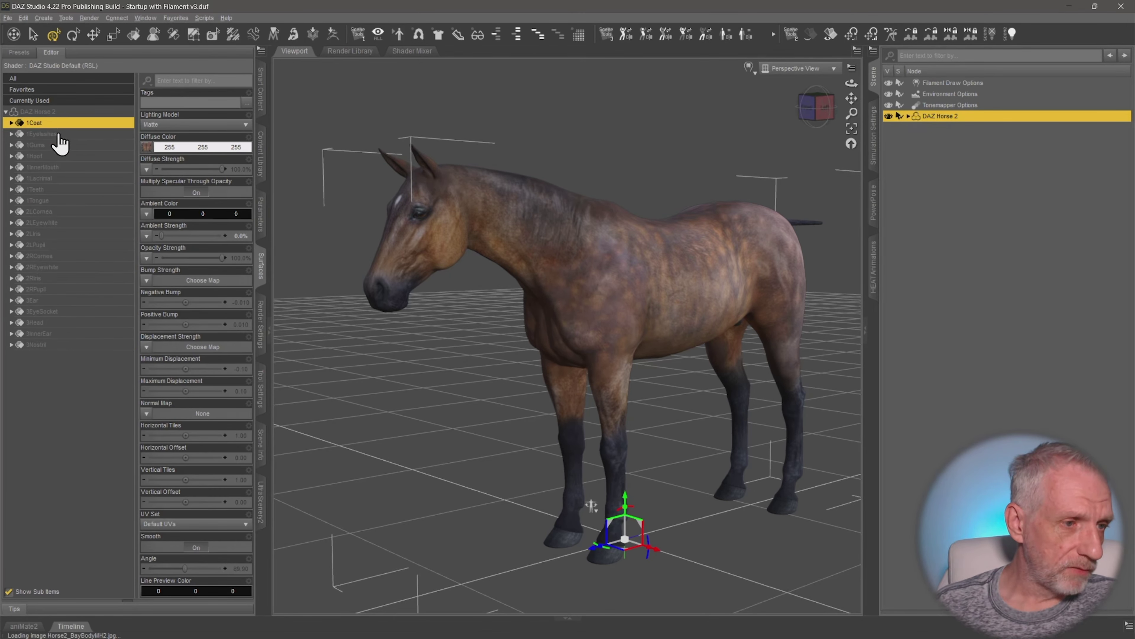
shift+click(61, 208)
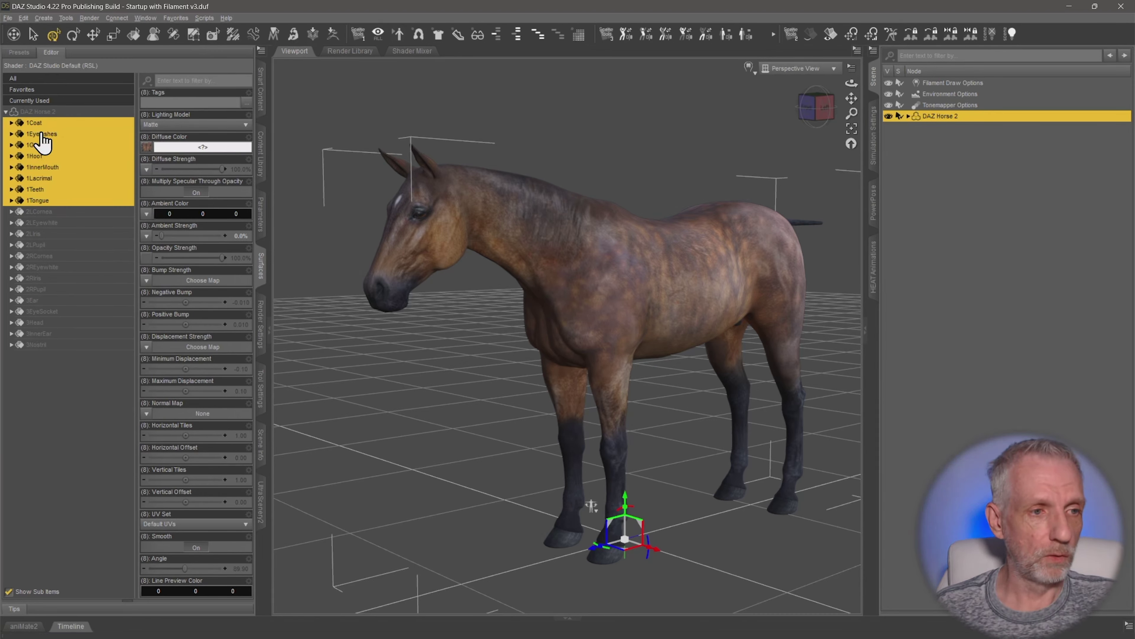
mouse_move(147, 153)
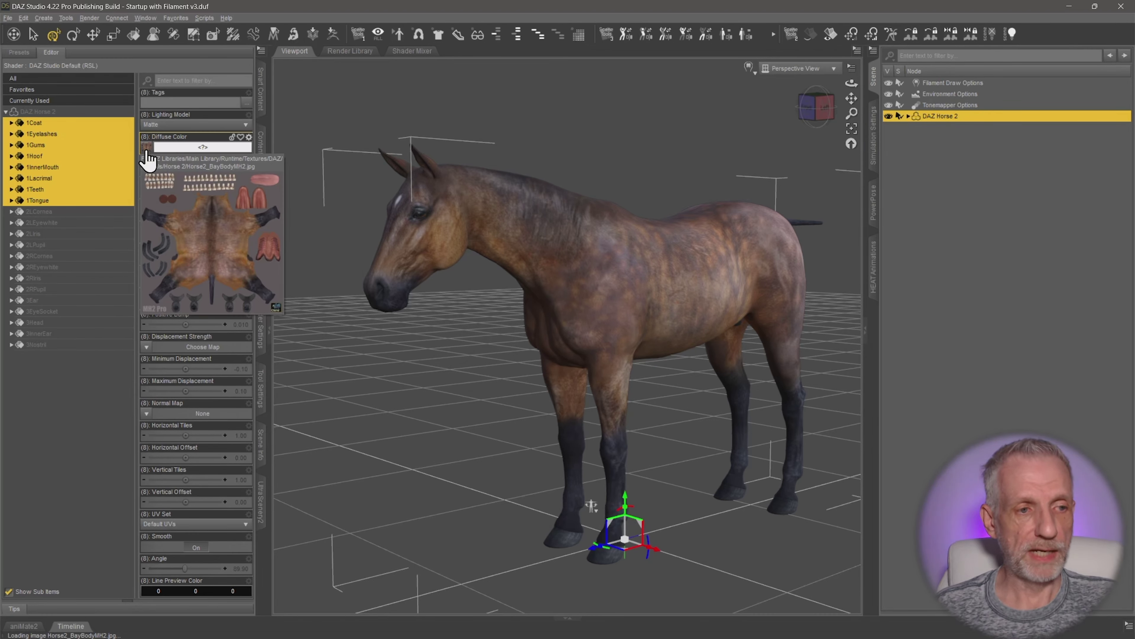
key(alt+Tab)
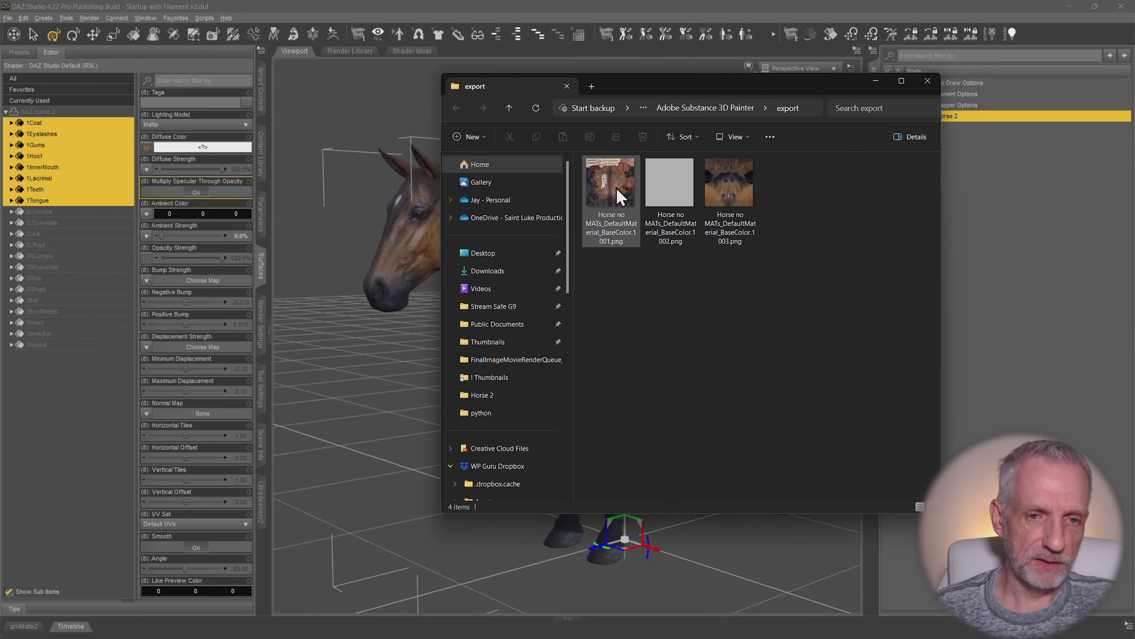
drag(626, 184, 147, 154)
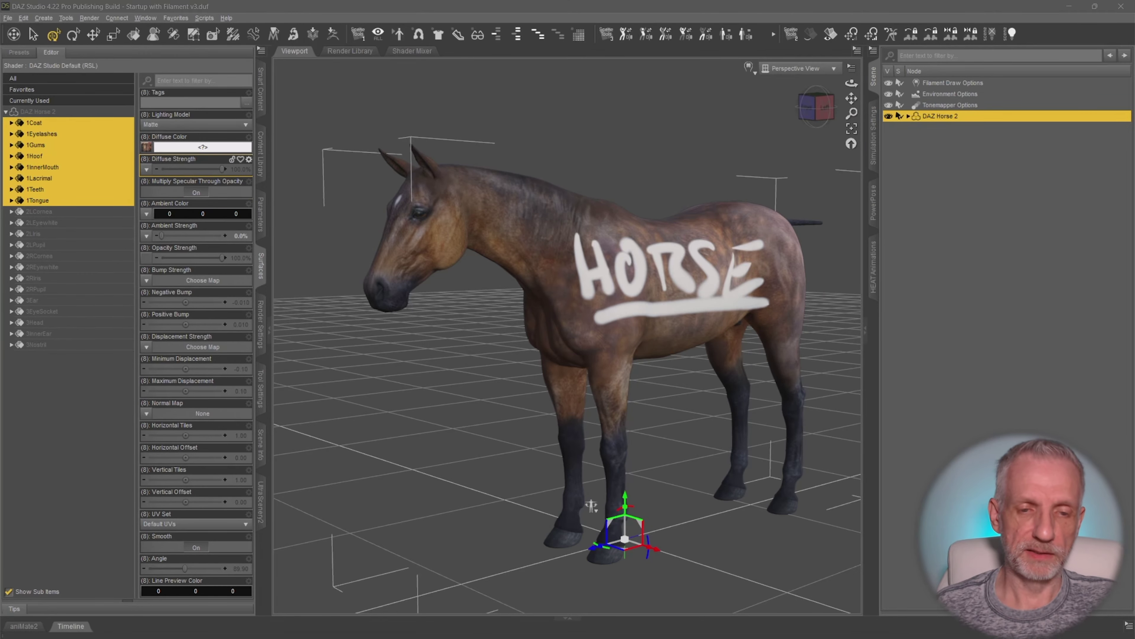
alt+drag(592, 505, 638, 274)
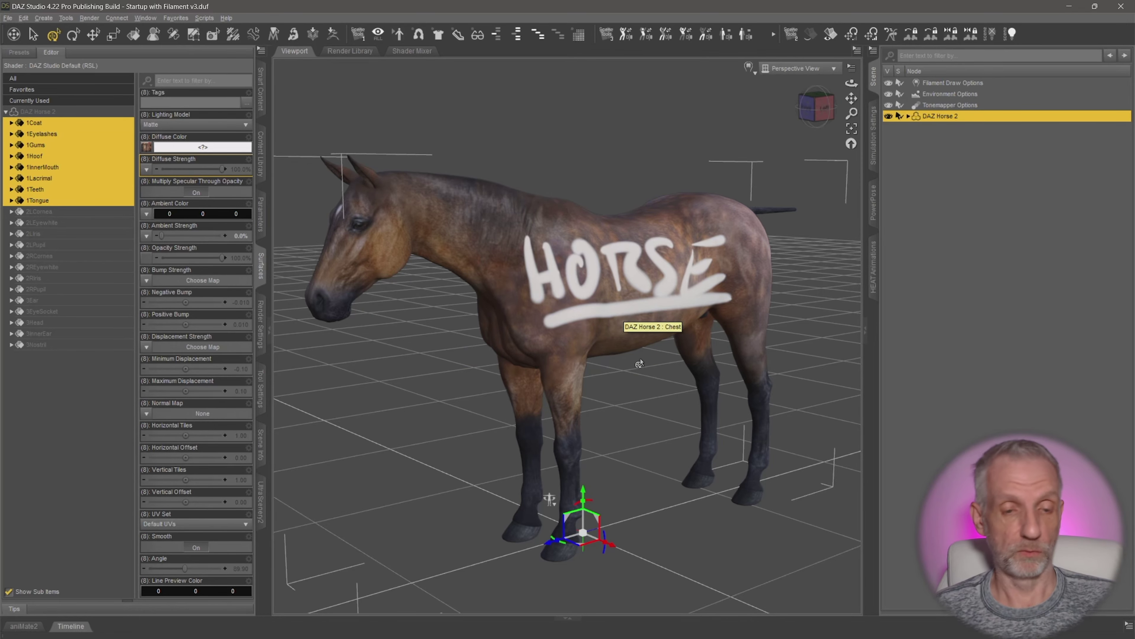
mouse_move(671, 345)
alt+mouse_down()
mouse_move(644, 345)
mouse_move(670, 345)
alt+mouse_up()
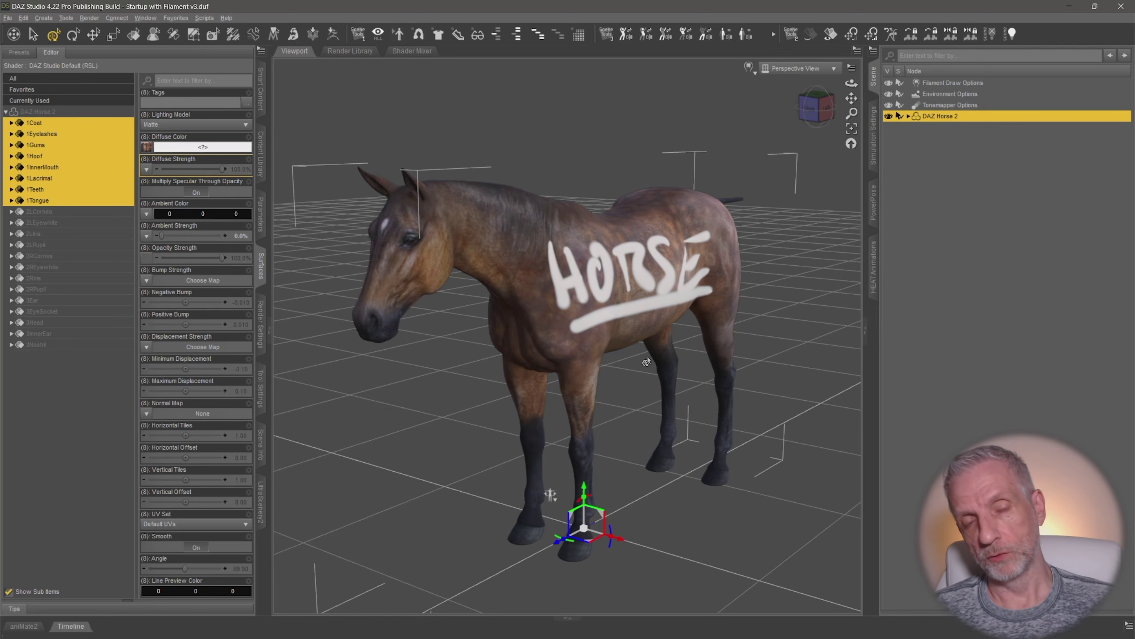
alt+drag(647, 313, 671, 273)
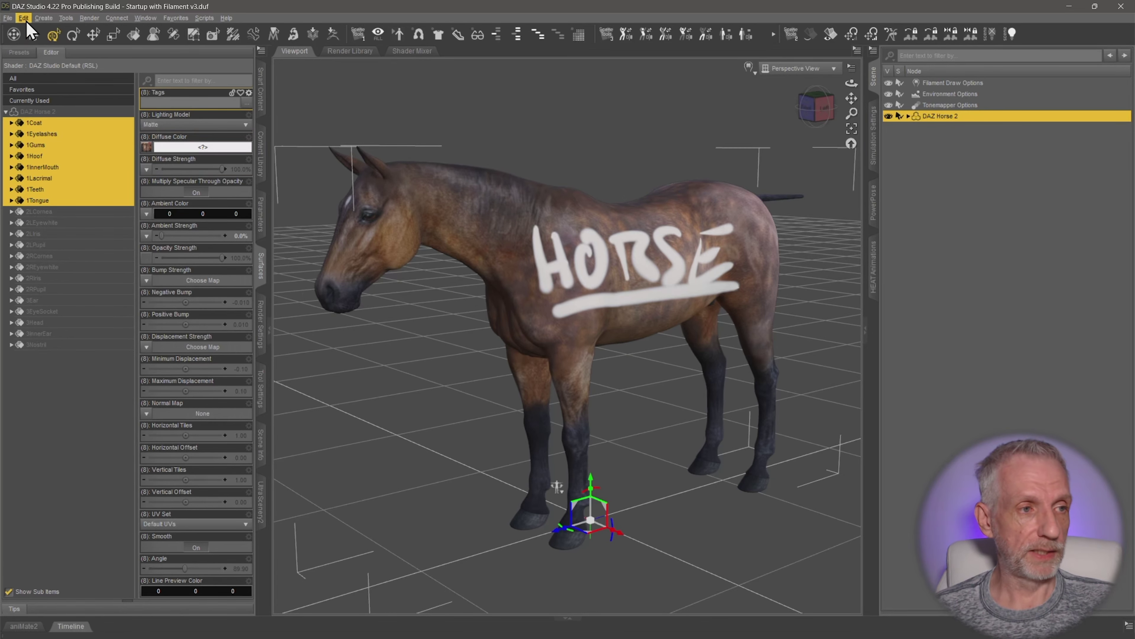
Browse the Edit menu's object commands and dismiss it without running anything
click(23, 18)
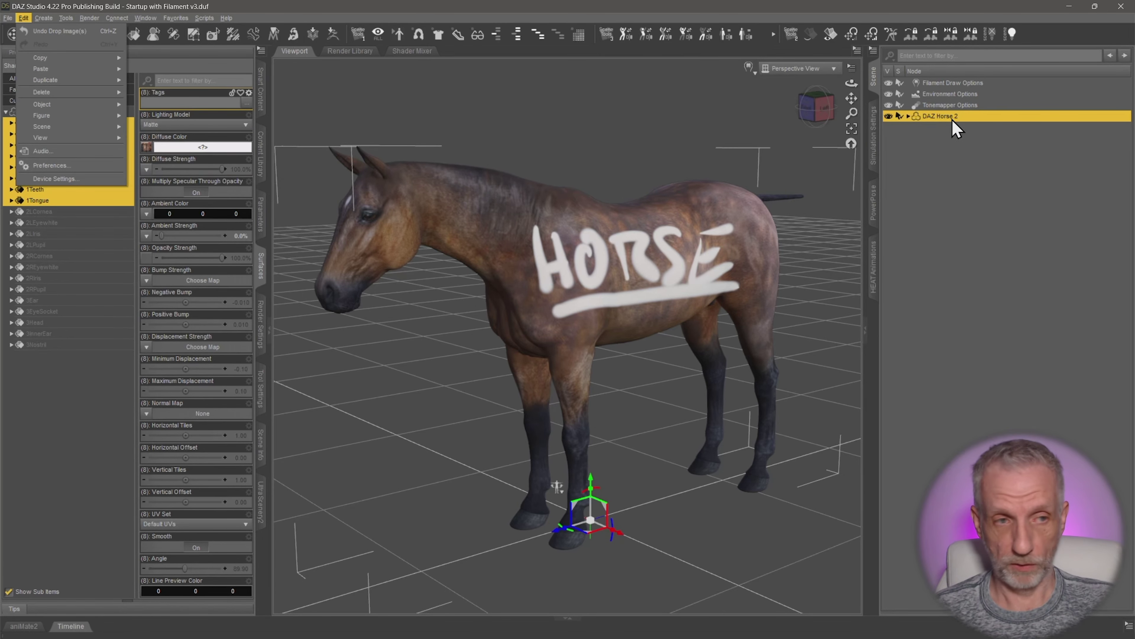
mouse_move(43, 104)
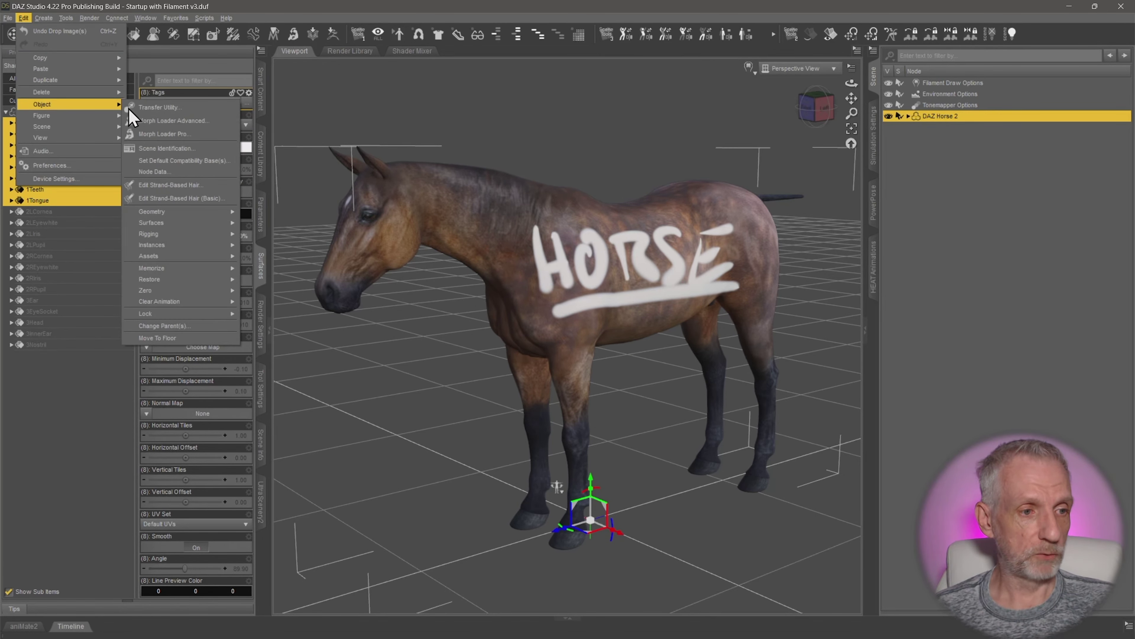
mouse_move(201, 222)
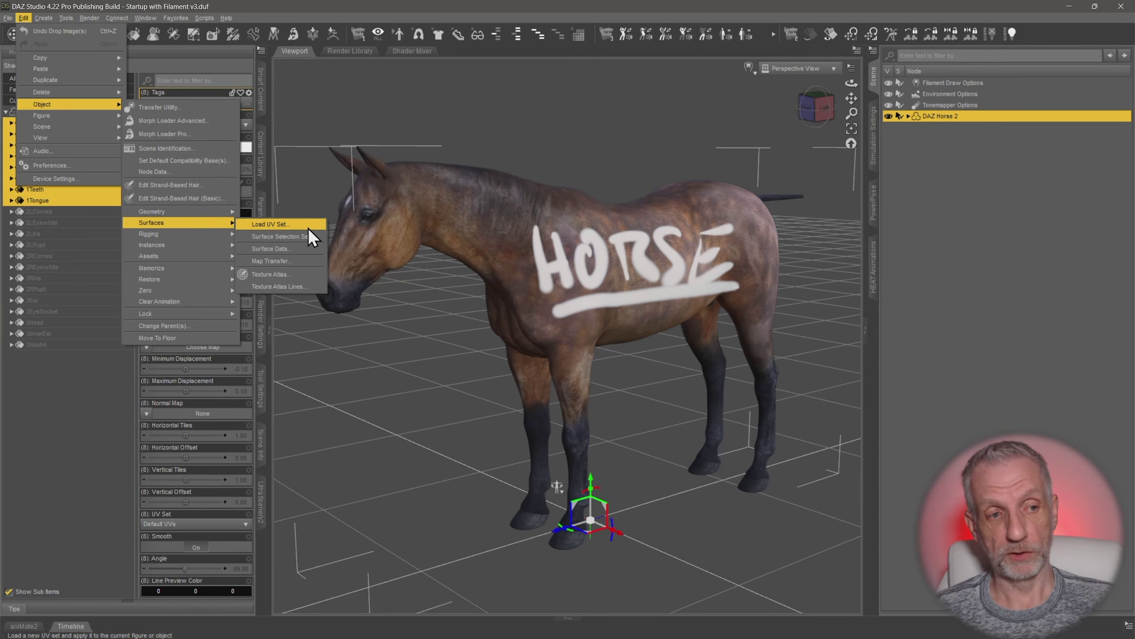
click(297, 11)
Select all 21 horse surfaces and filter properties by 'uv', showing only Default UVs available
click(60, 112)
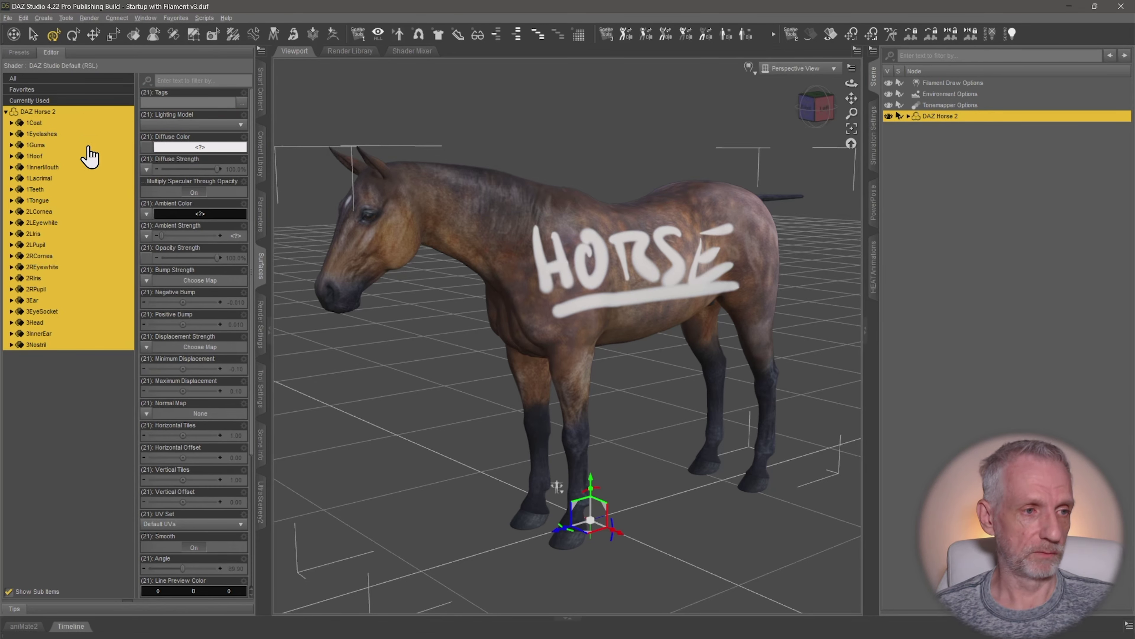
click(208, 80)
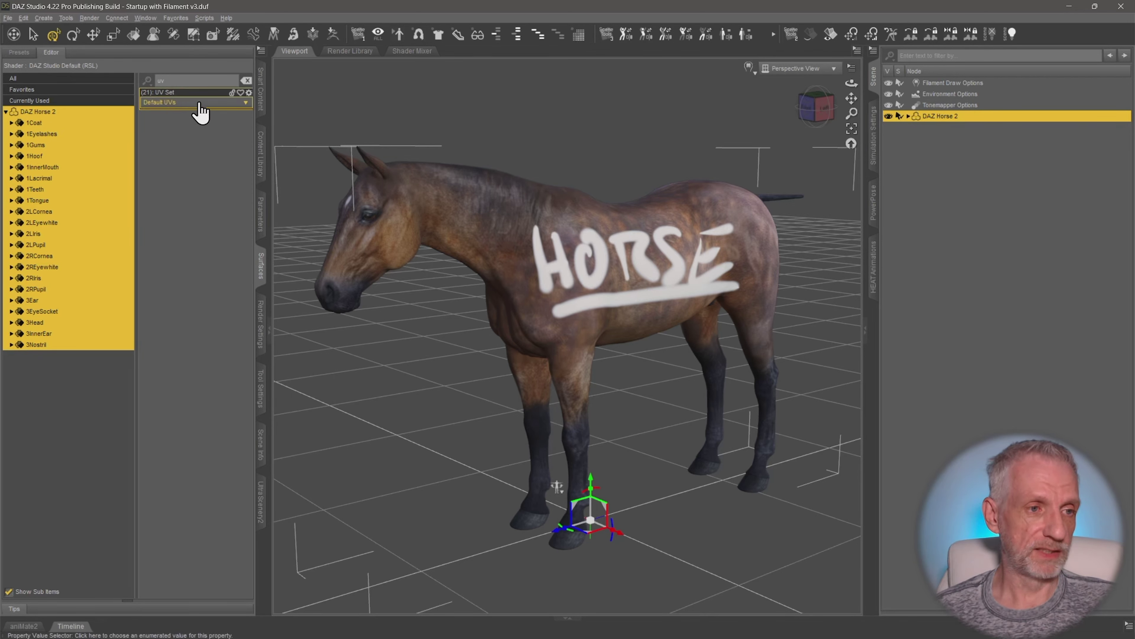
click(200, 104)
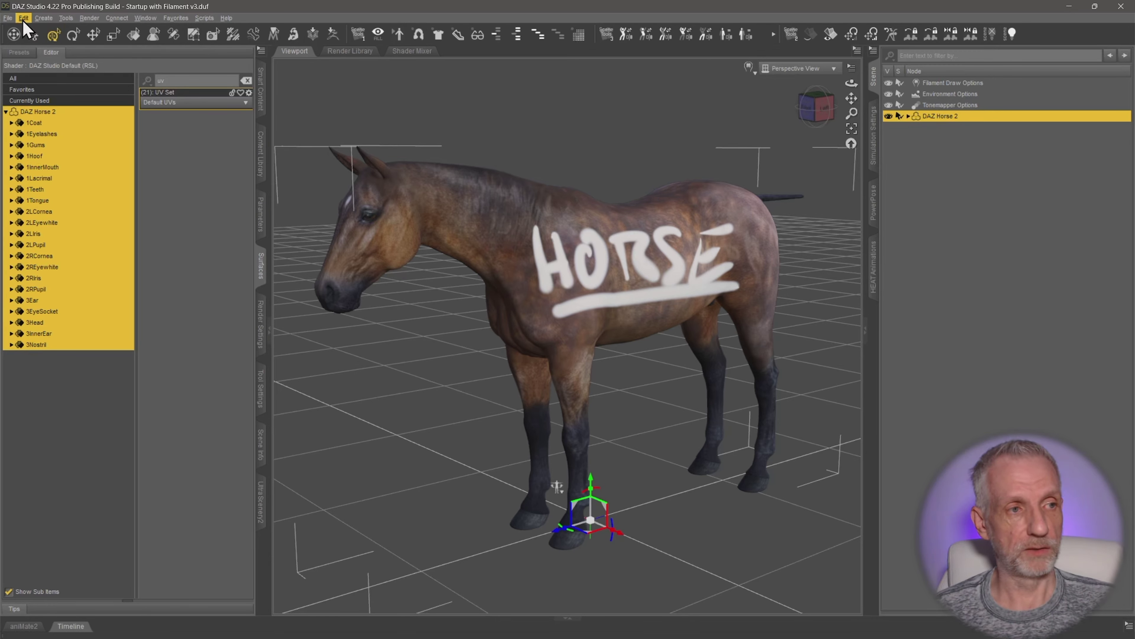
click(23, 19)
mouse_move(68, 92)
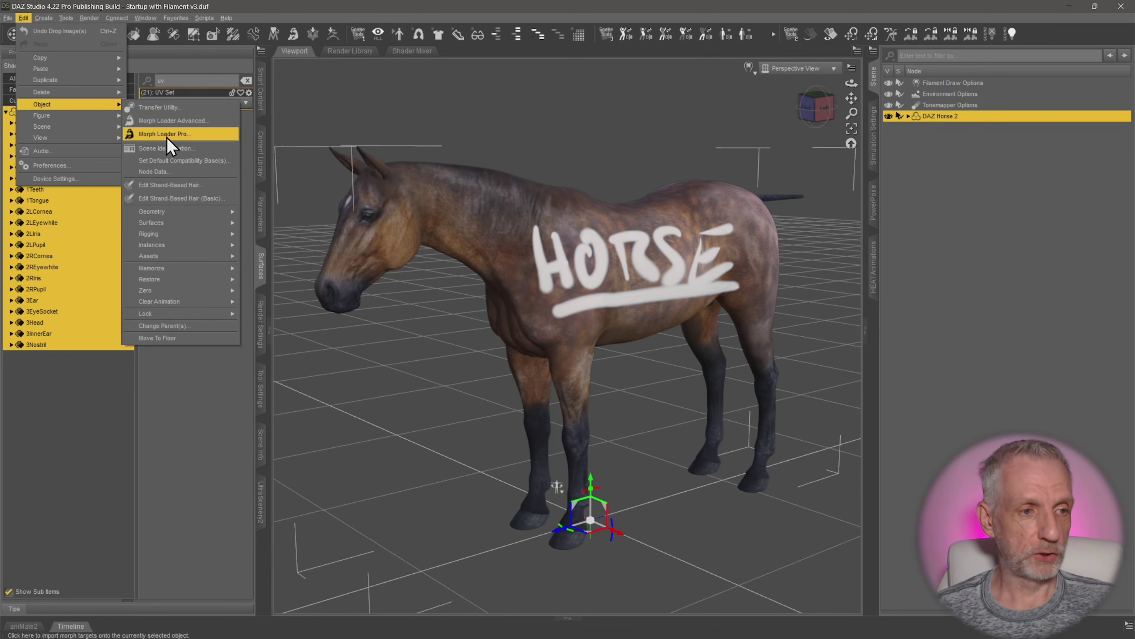
Load a new UV set named UDIMs onto the horse from Horse no MATs.obj
mouse_move(185, 223)
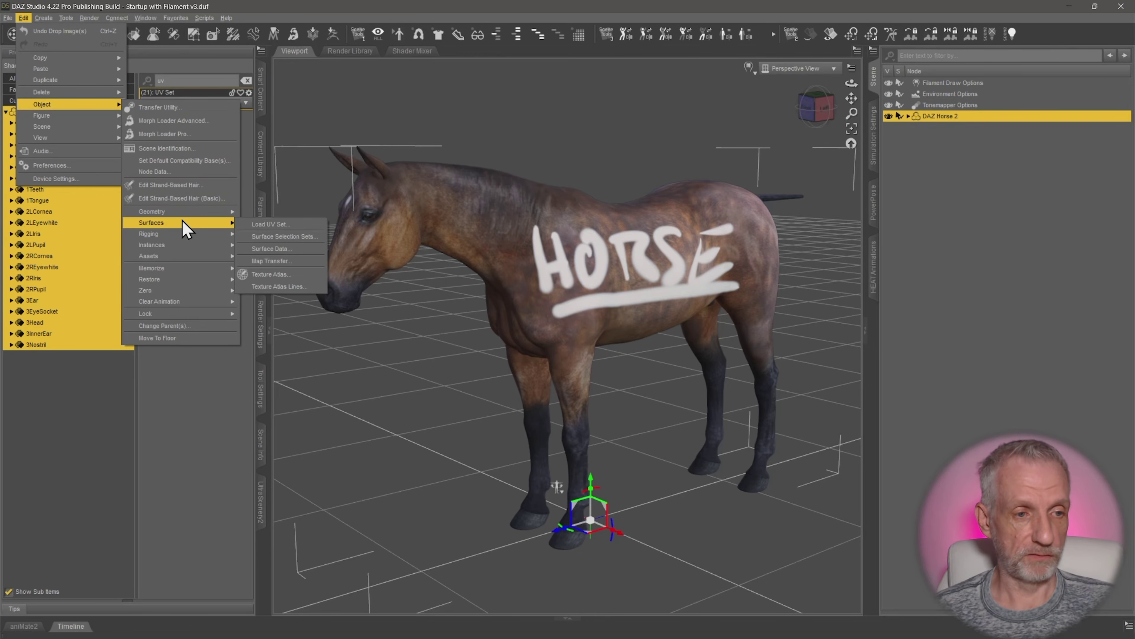
click(300, 225)
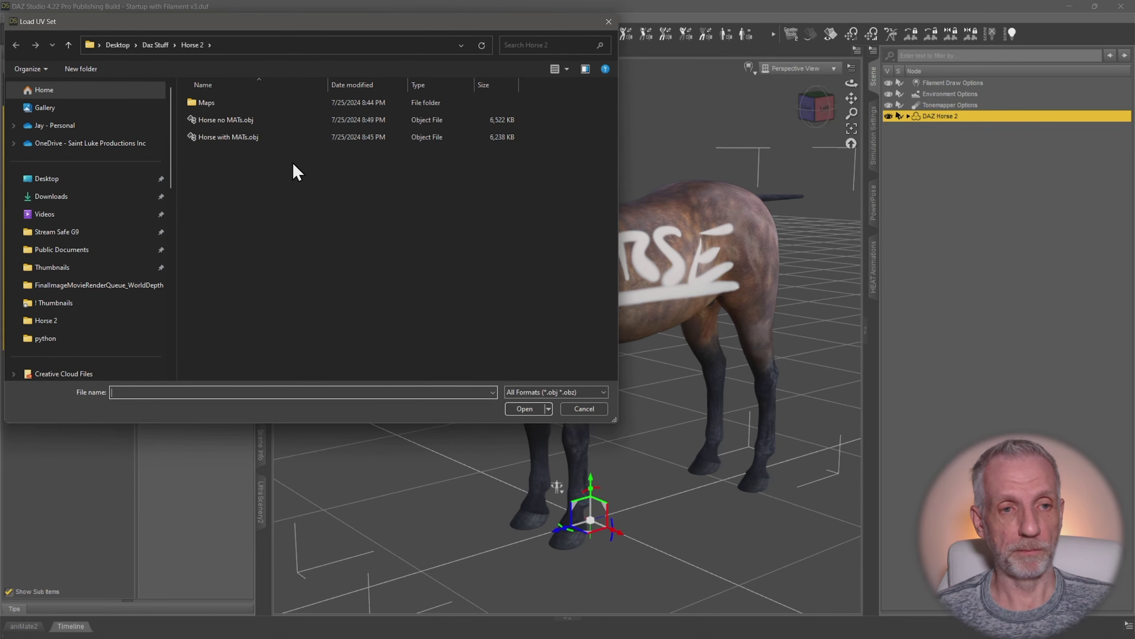
click(242, 127)
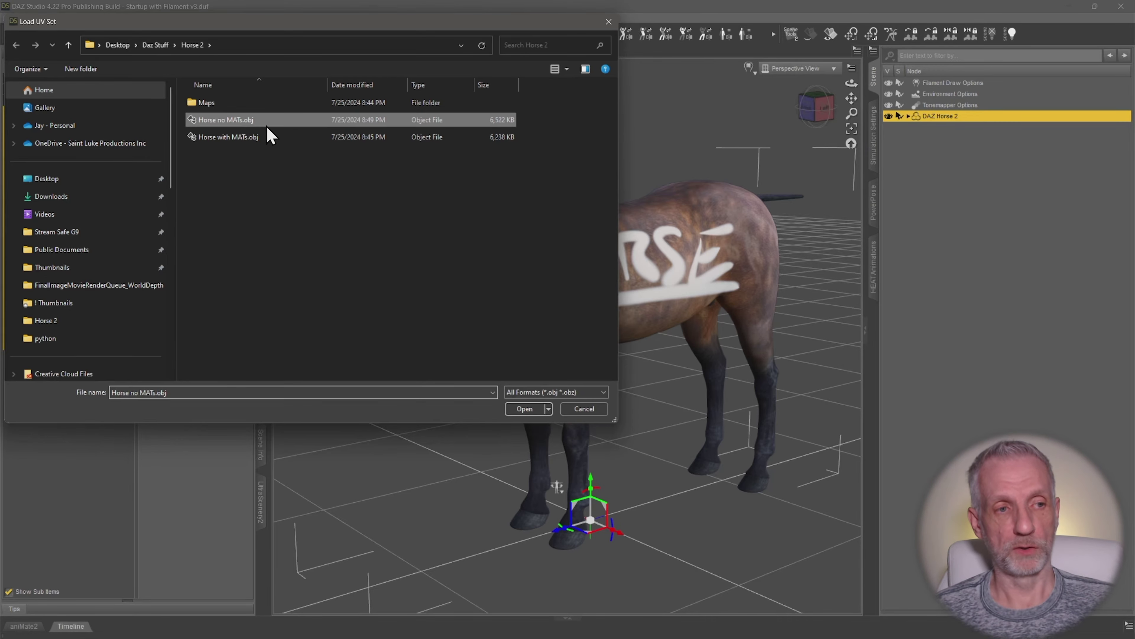
click(535, 411)
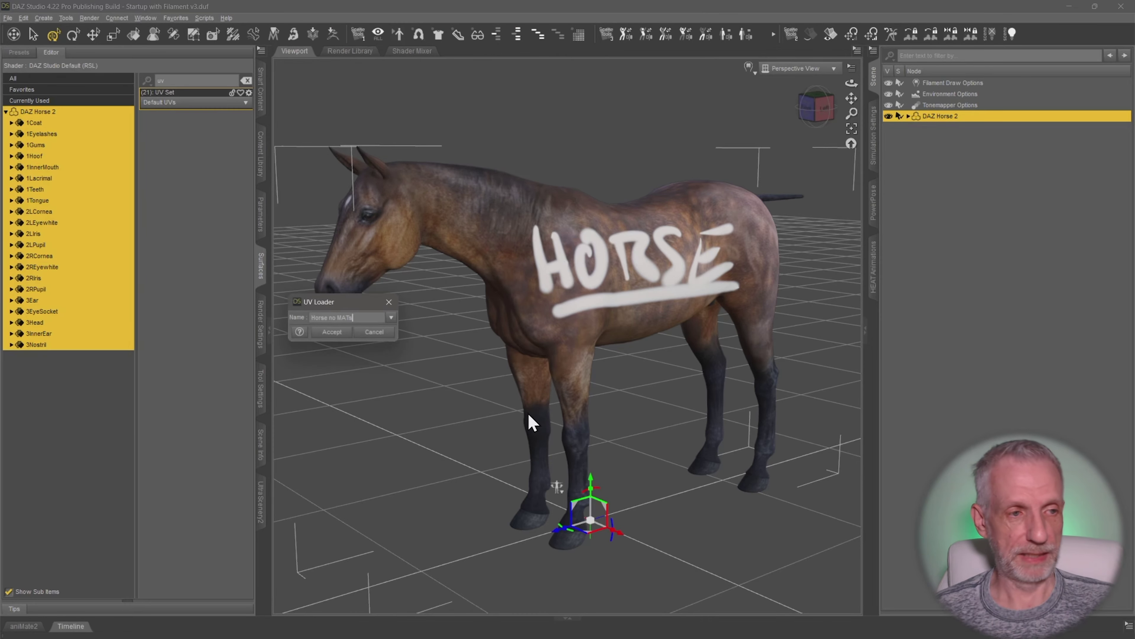
drag(358, 306, 380, 302)
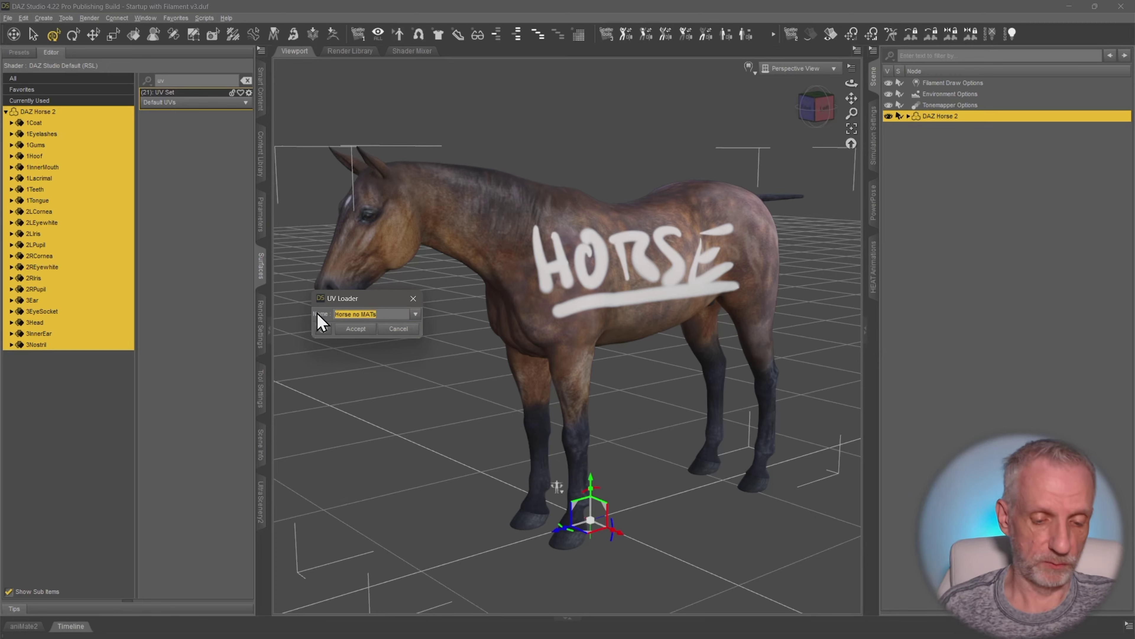
text(UDIMs)
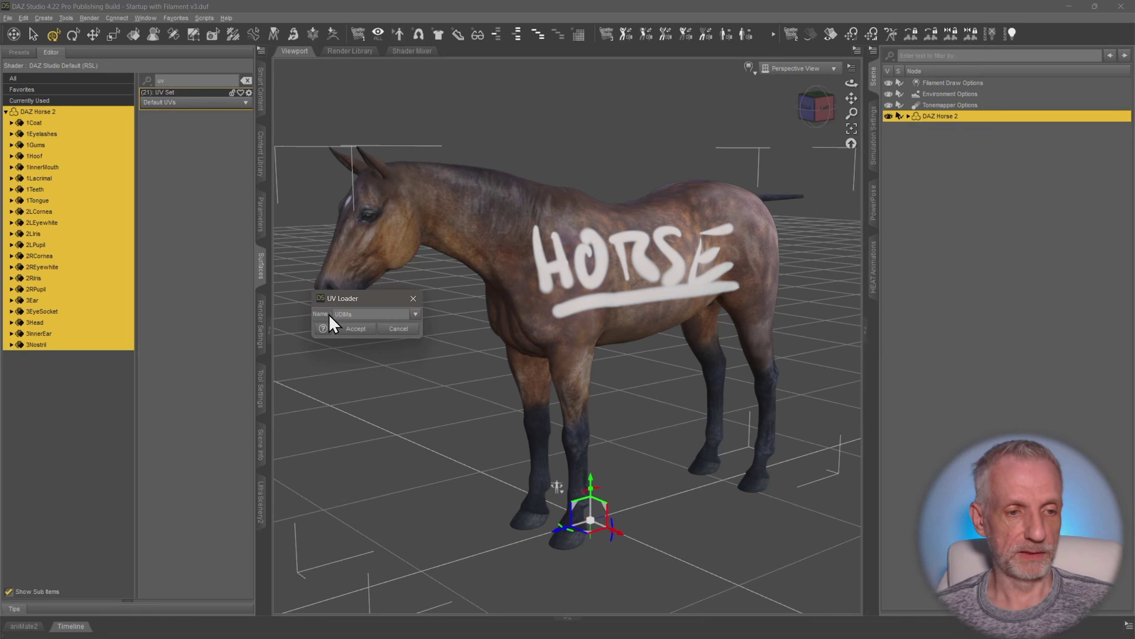
click(351, 331)
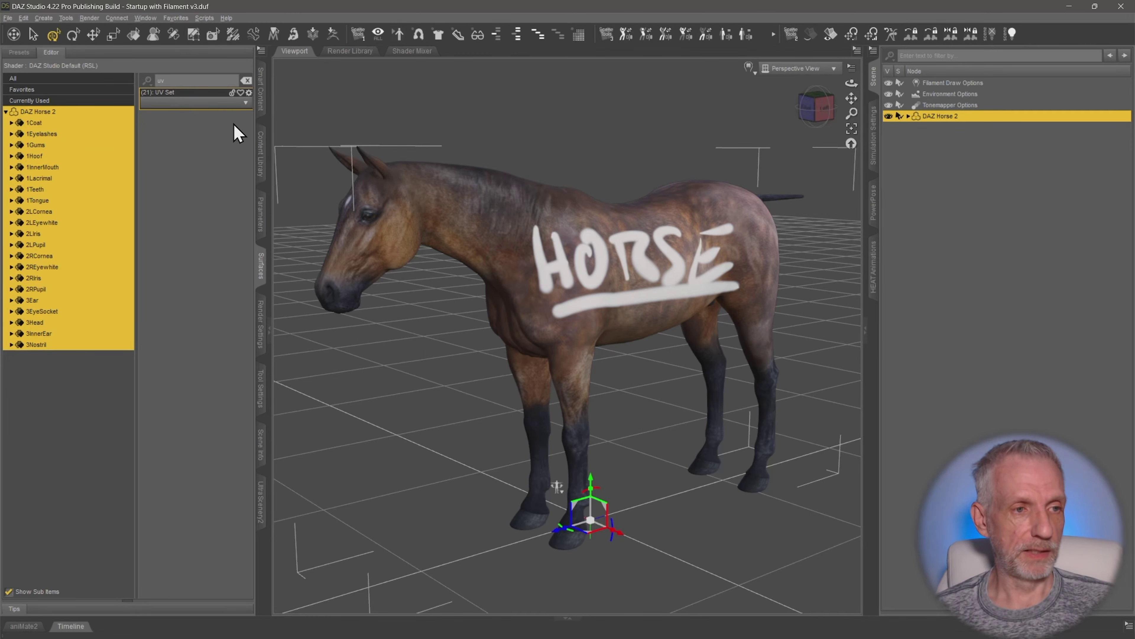
Switch the horse's UV set to UDIMs, compare against Default UVs, and settle back on UDIMs
click(197, 103)
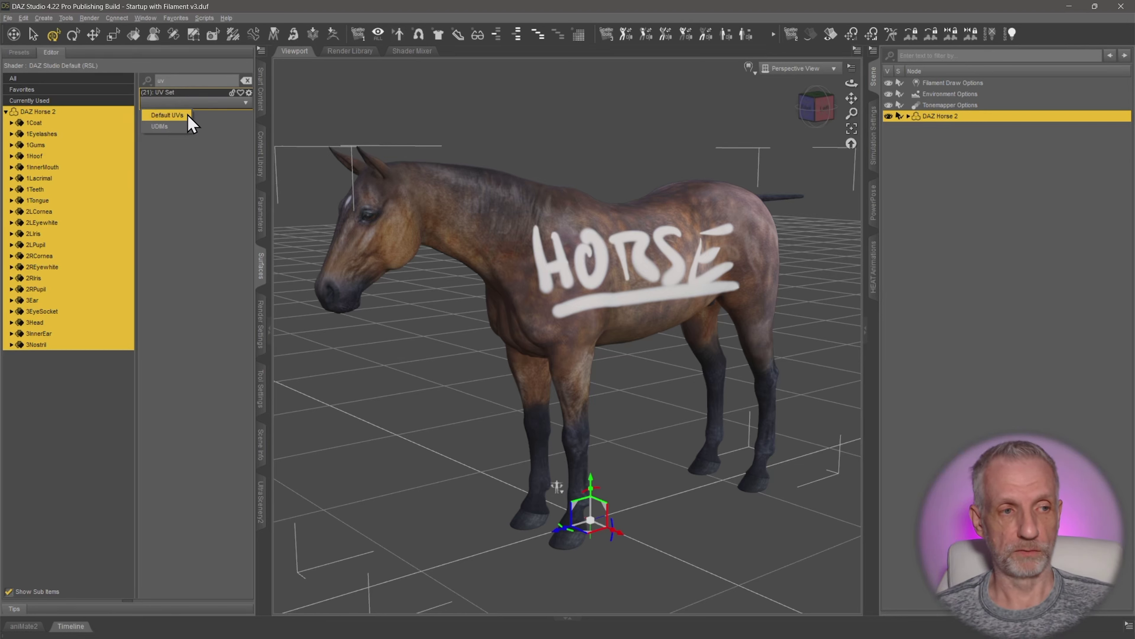
click(181, 127)
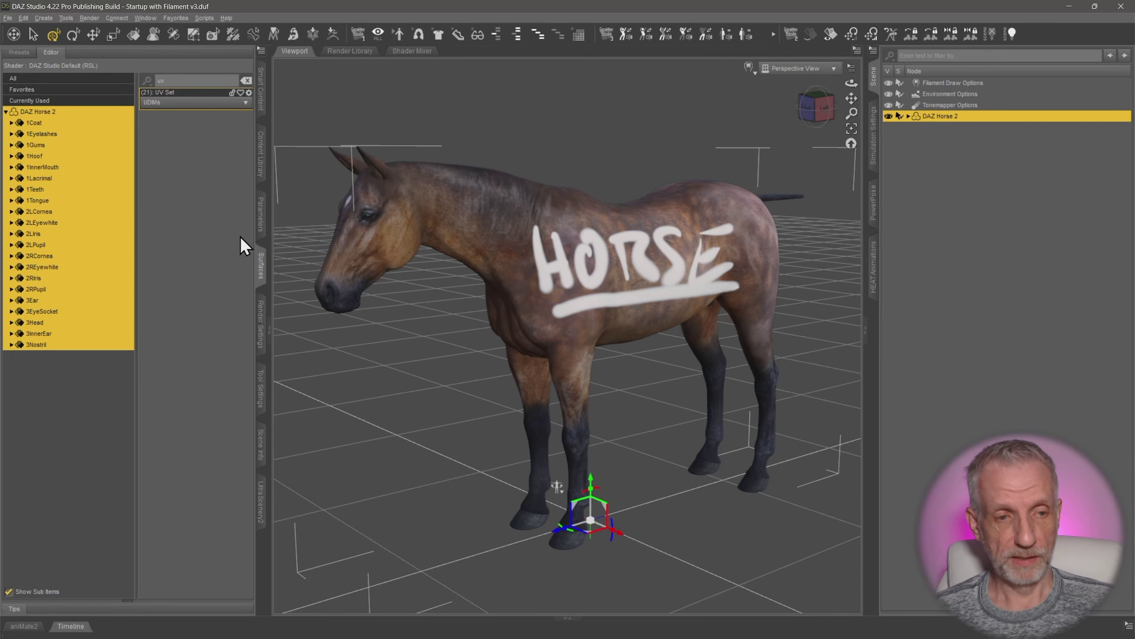
alt+drag(568, 292, 251, 228)
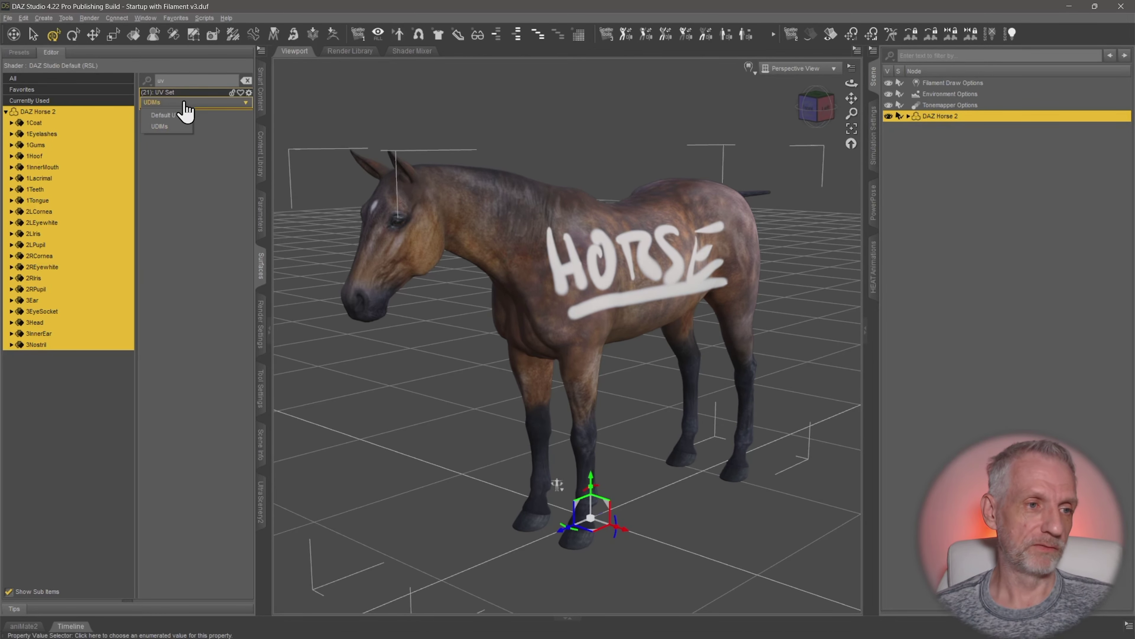
click(165, 115)
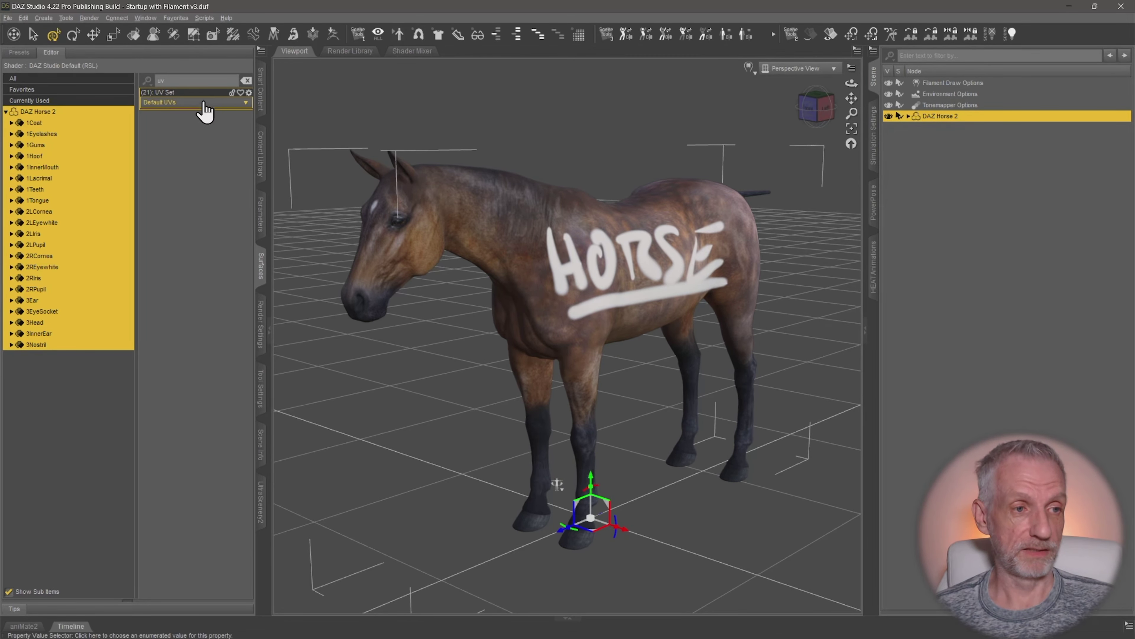
click(204, 103)
click(178, 126)
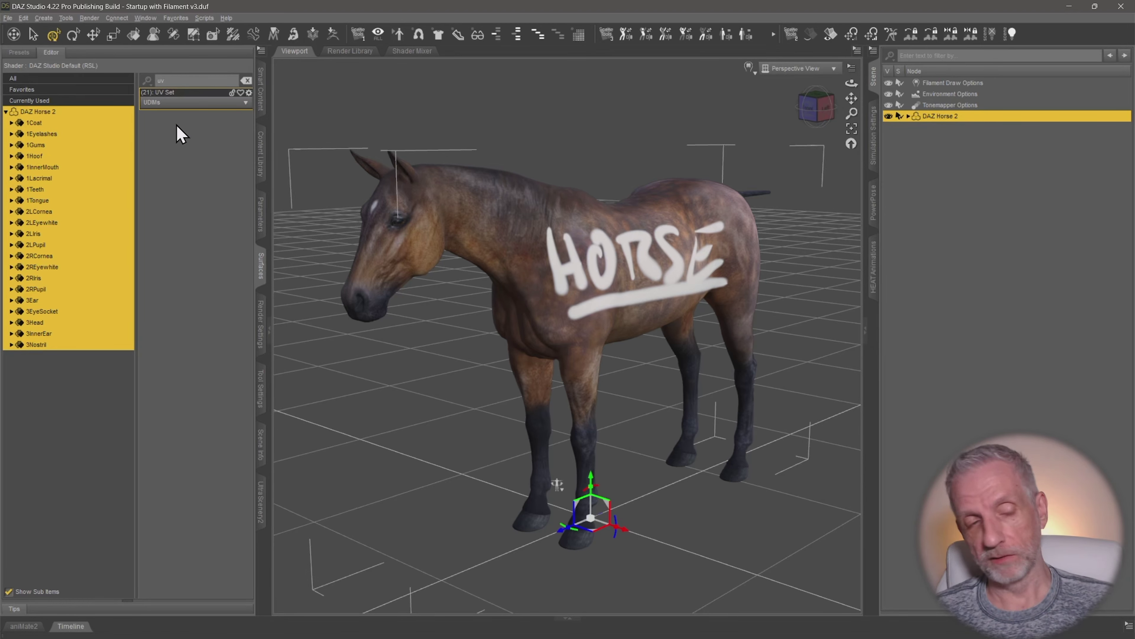
click(195, 104)
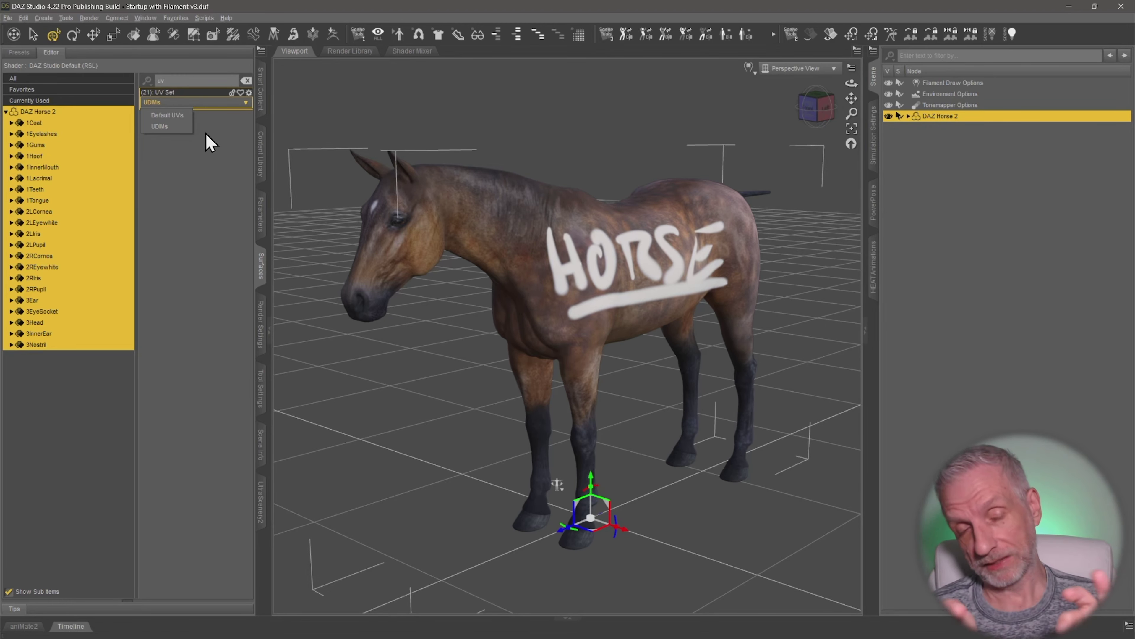